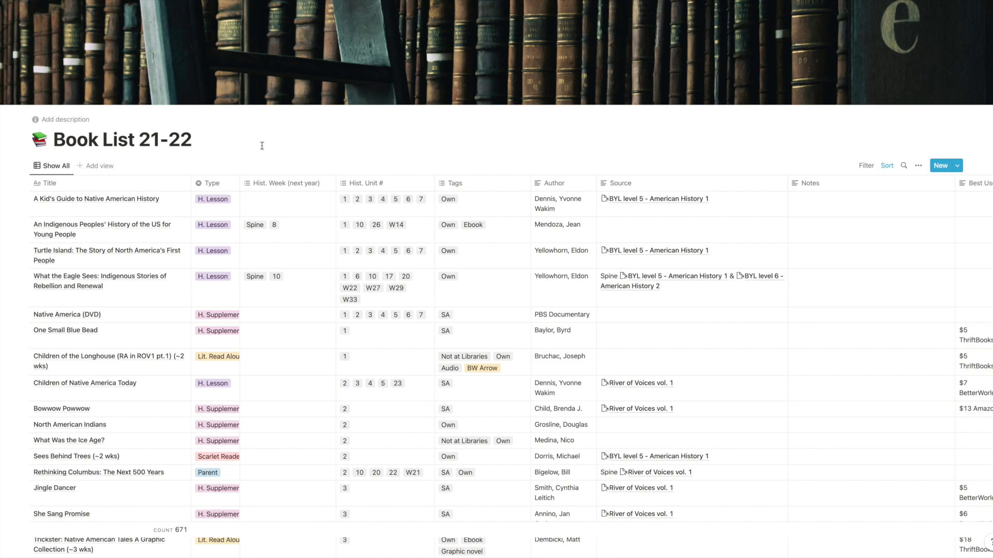
# Create a private page as a table with a new database and title it "Books for video".
pyautogui.moveTo(3, 139)
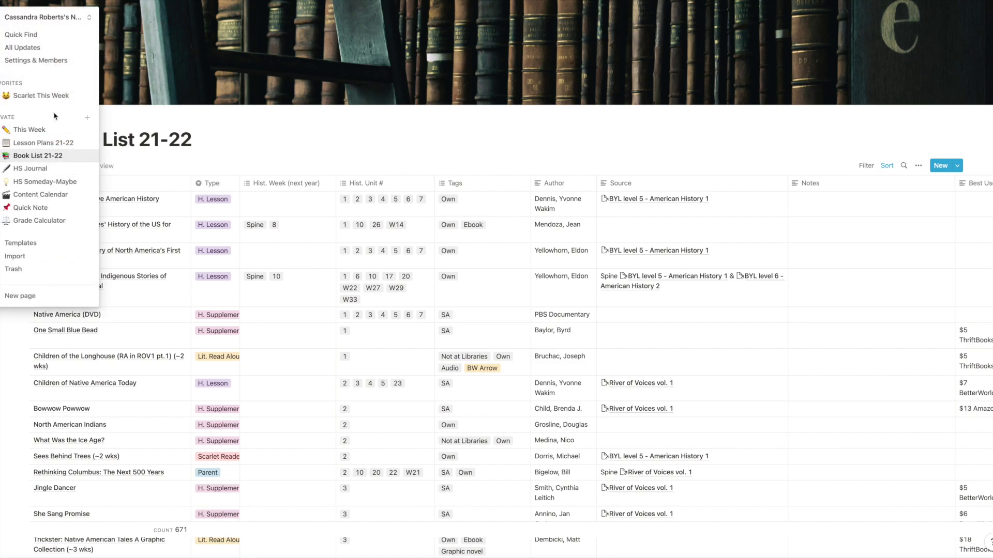
pyautogui.click(86, 120)
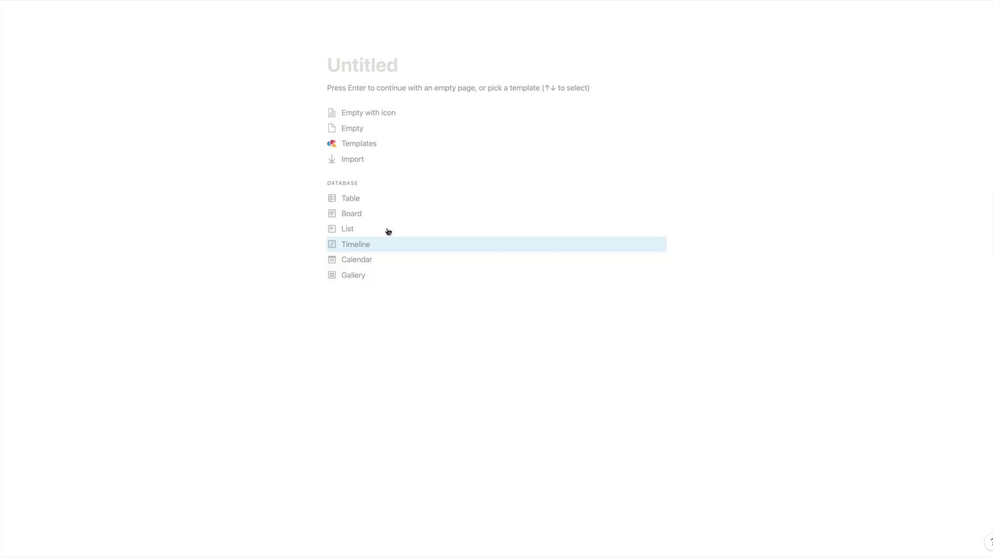
pyautogui.click(360, 203)
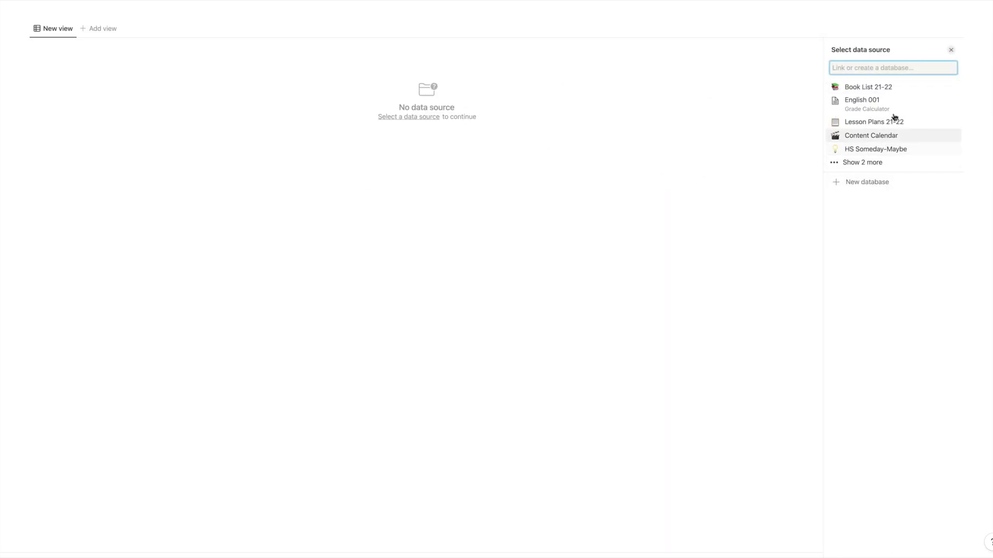
pyautogui.click(864, 183)
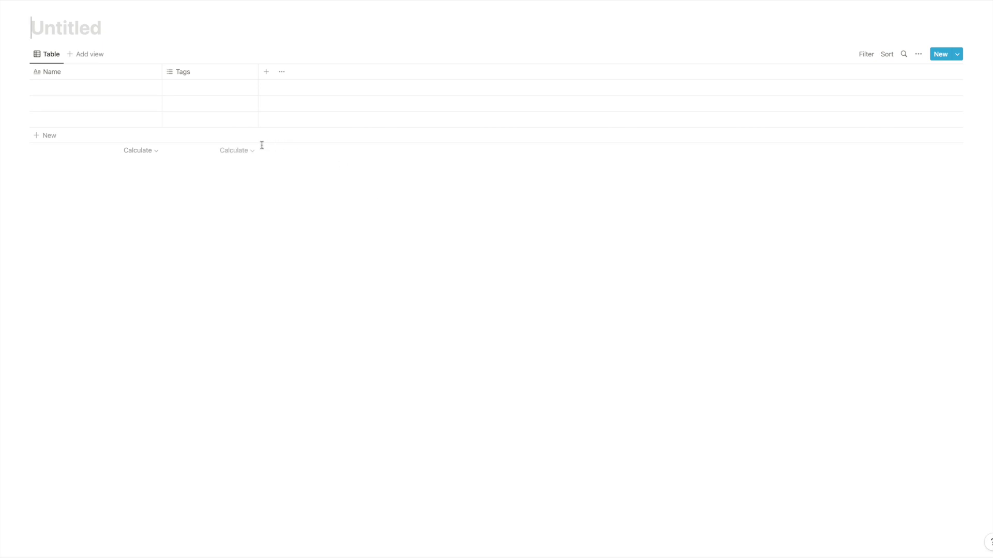
pyautogui.write('B')
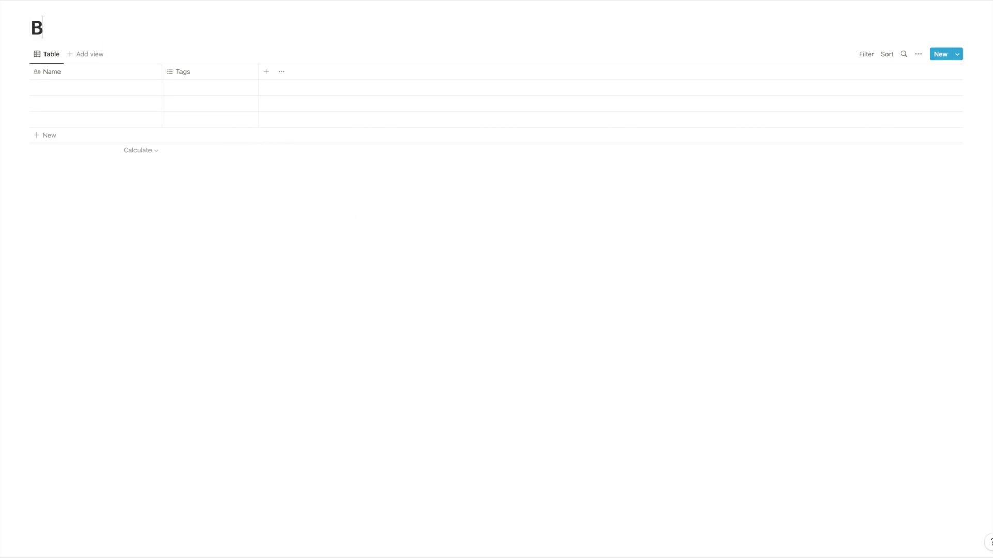
pyautogui.write('ooks for video')
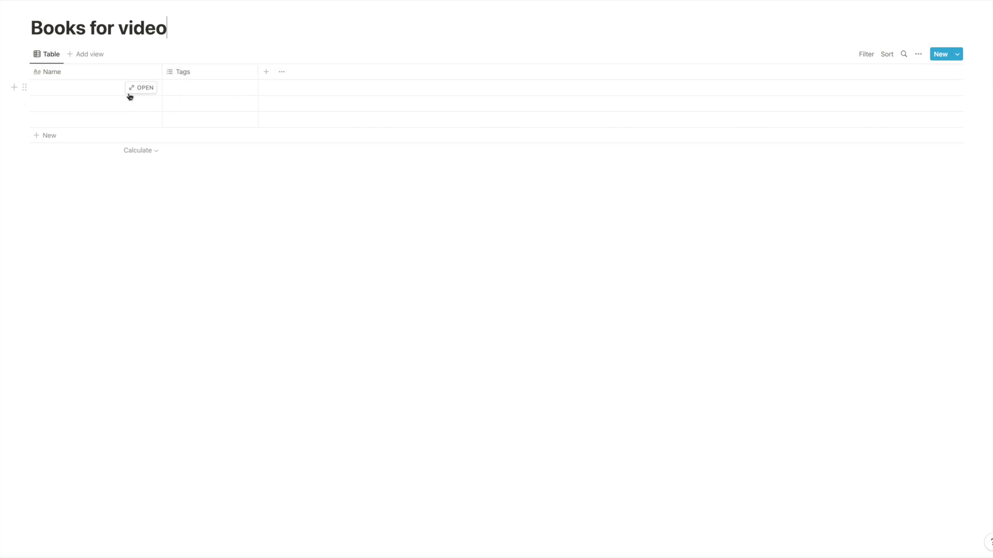
# Enter "Book Title" as the name of the table's first row.
pyautogui.click(83, 89)
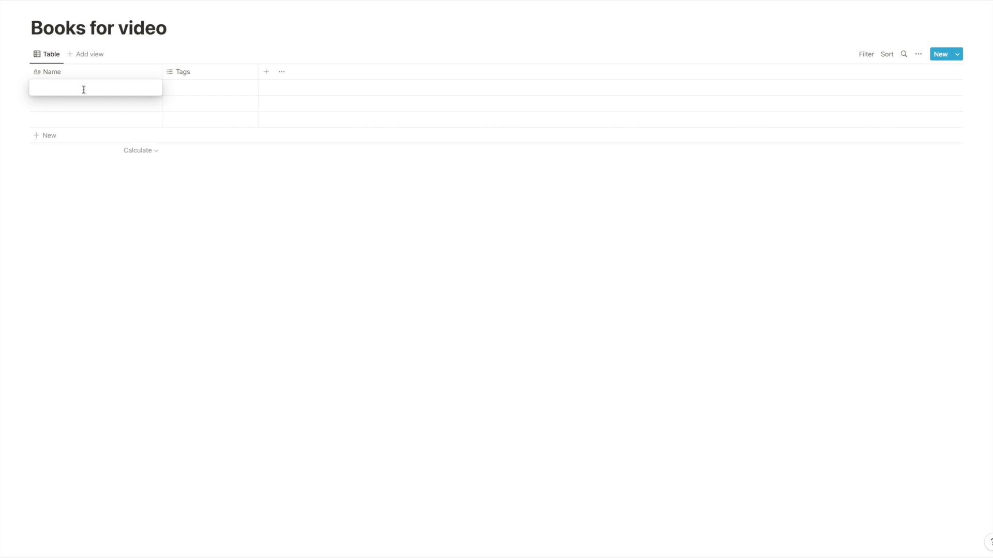
pyautogui.write('Book Title')
pyautogui.press('Escape')
# Add a text property named "Author" and place its column between Name and Tags.
pyautogui.click(268, 74)
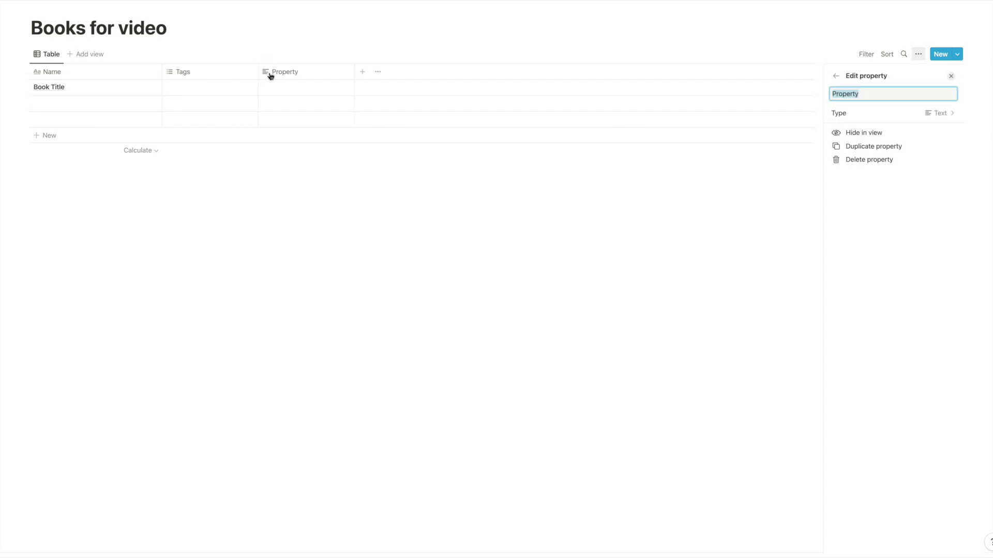
pyautogui.click(305, 78)
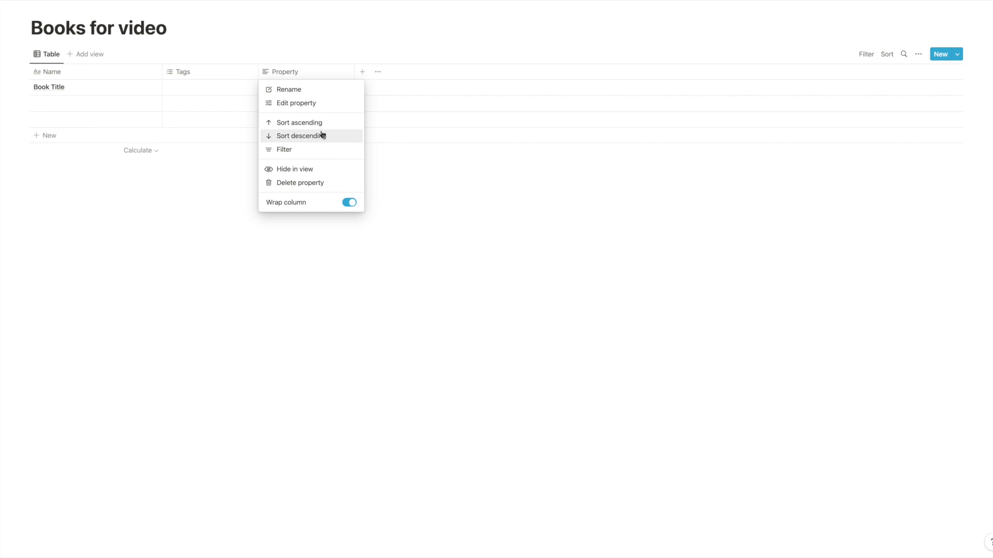
pyautogui.click(309, 104)
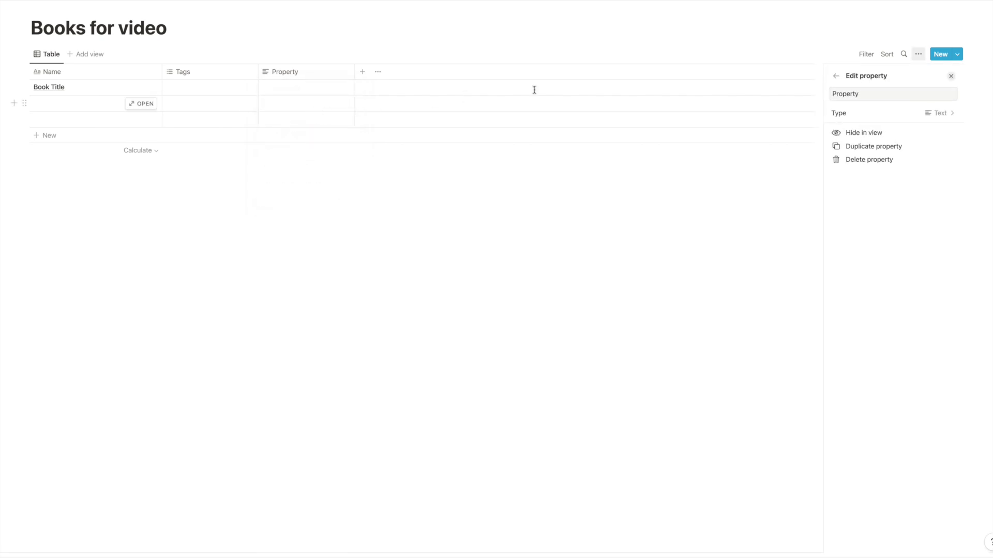
pyautogui.click(945, 116)
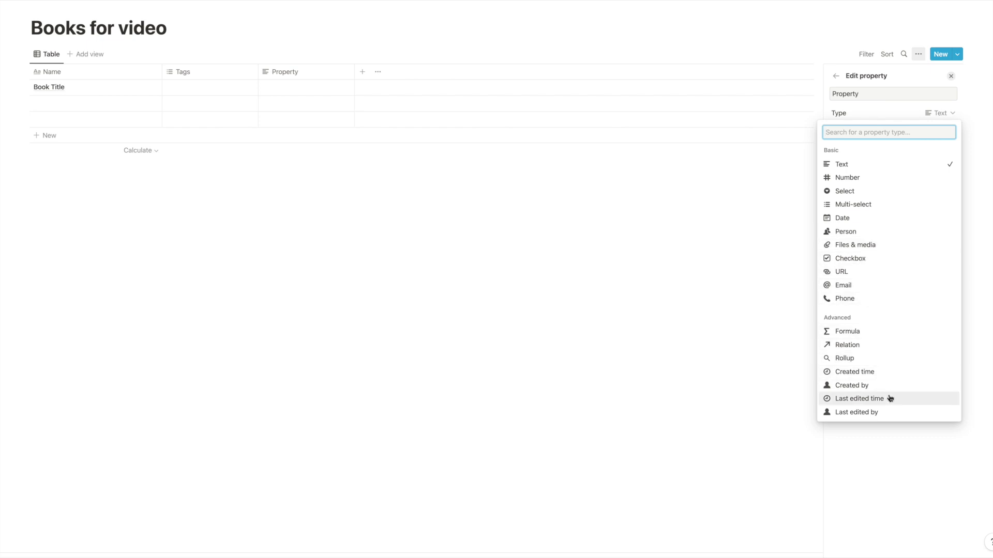
pyautogui.click(863, 171)
pyautogui.click(851, 94)
pyautogui.doubleClick(850, 95)
pyautogui.write('Author')
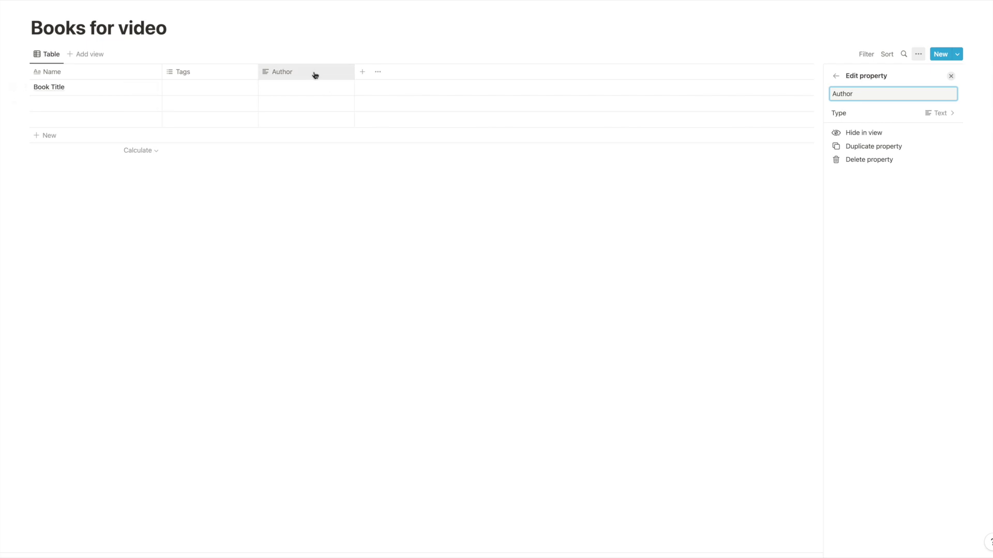
pyautogui.moveTo(314, 75); pyautogui.dragTo(195, 75)
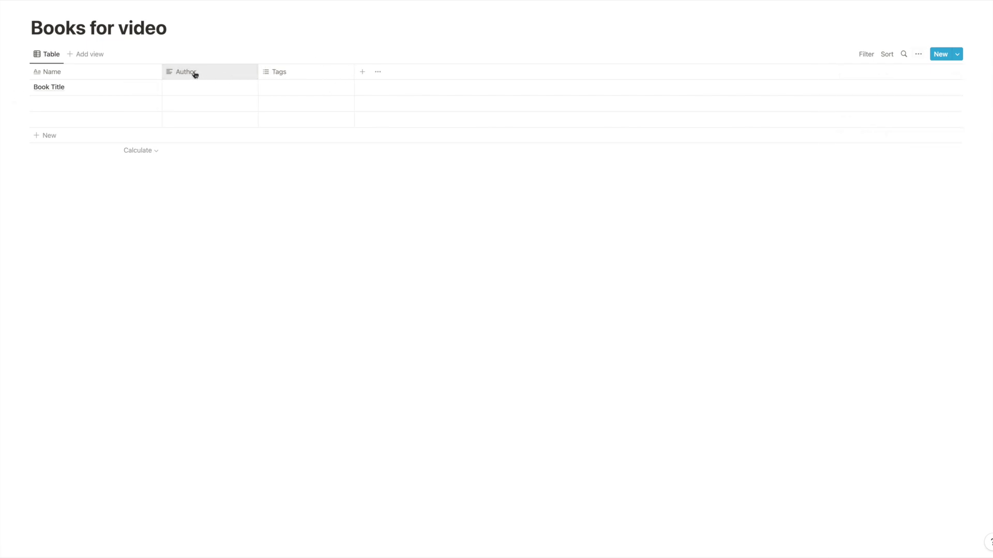
# Add the library options SA, PL, LT and JR to the Tags multi-select property.
pyautogui.click(308, 75)
pyautogui.click(306, 103)
pyautogui.click(879, 155)
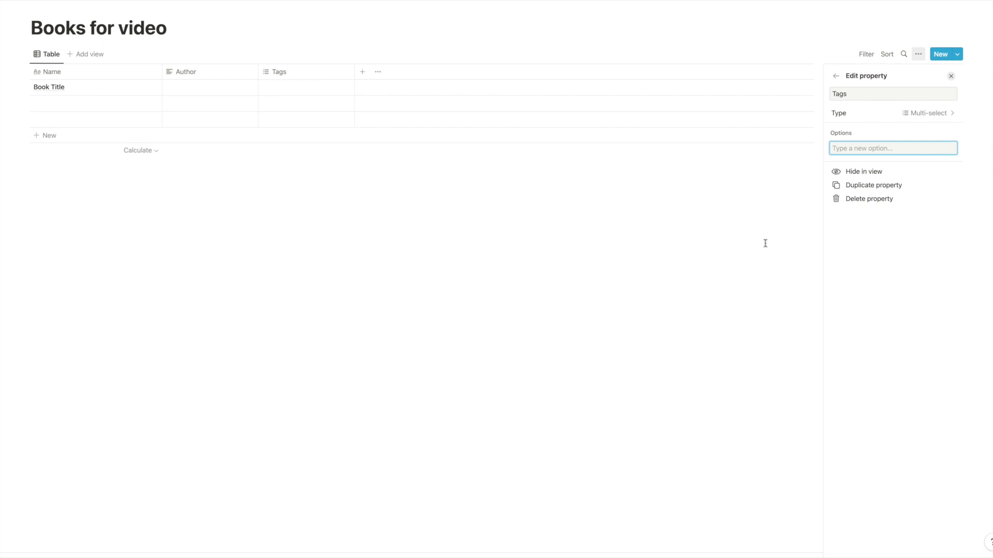
pyautogui.write('SA')
pyautogui.press('Return')
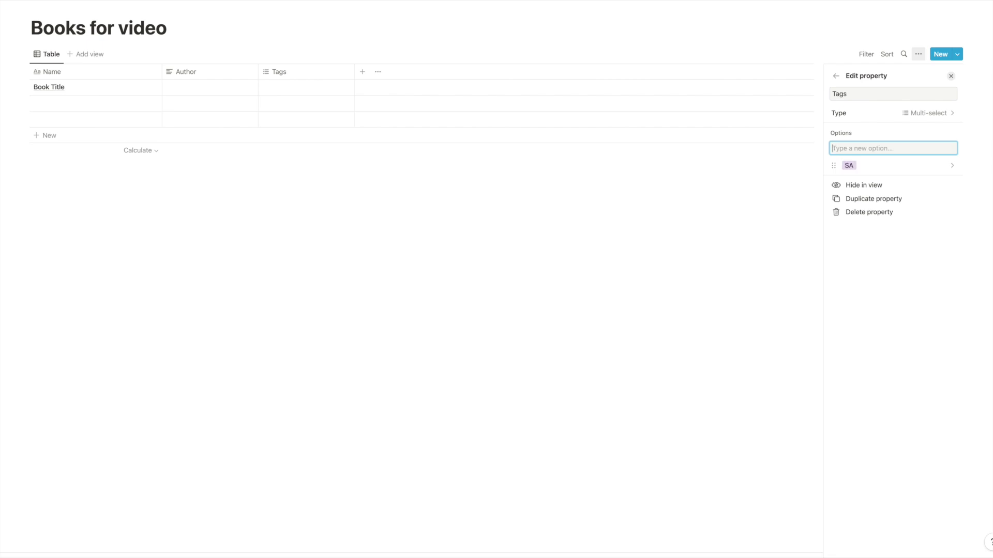
pyautogui.write('PL')
pyautogui.press('Return')
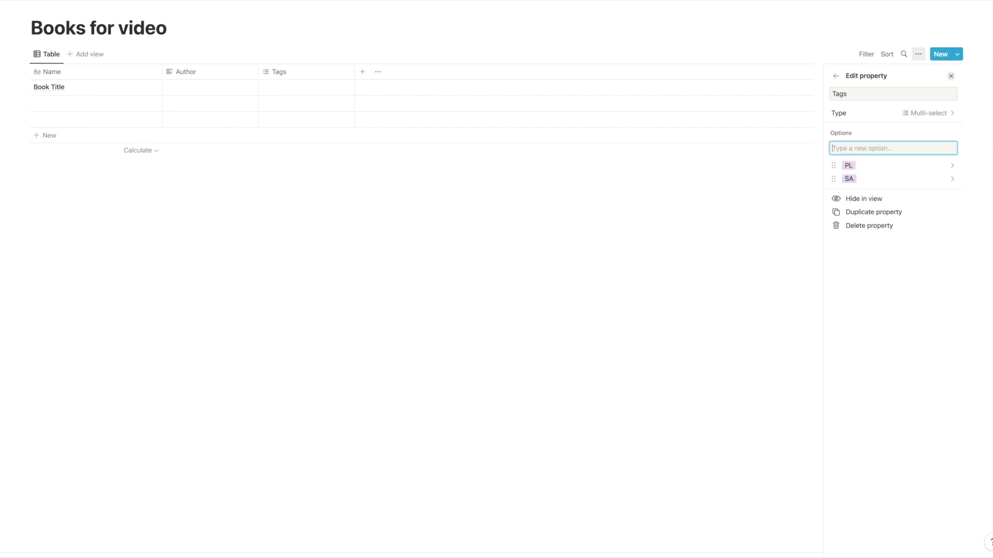
pyautogui.write('LT')
pyautogui.press('Return')
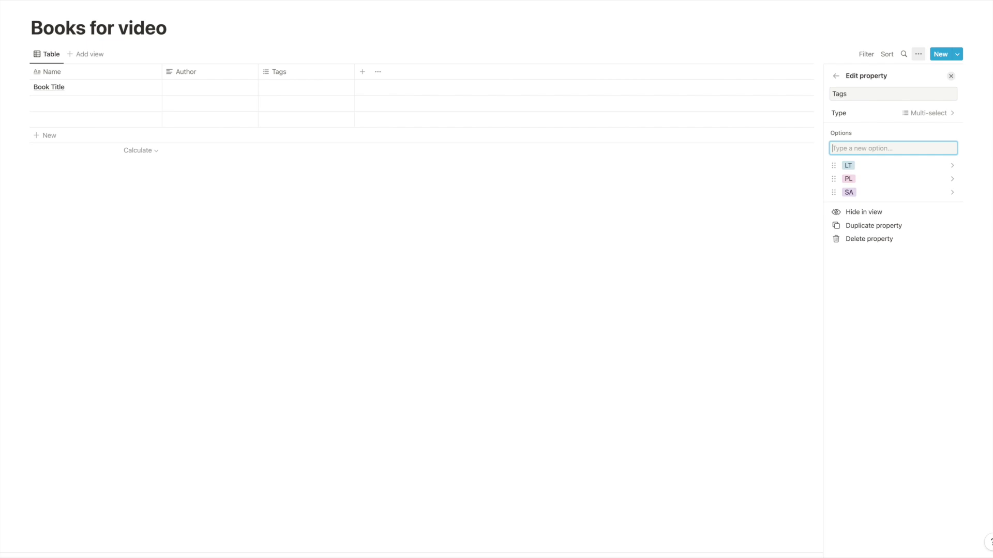
pyautogui.write('JR')
pyautogui.press('Return')
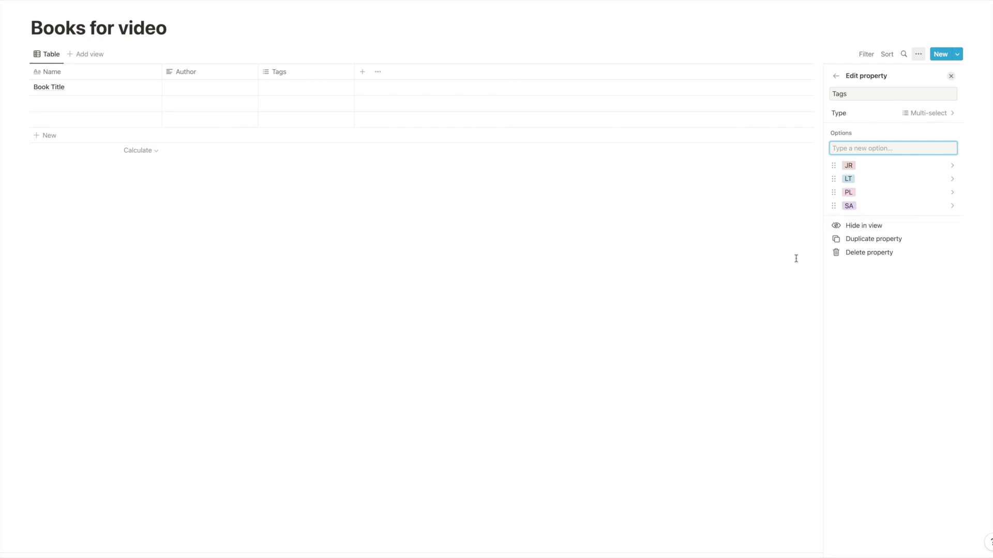
# Add the format options "ebook", "audio" and "graphic novels" to the Tags property and close its settings.
pyautogui.write('ebook')
pyautogui.press('Return')
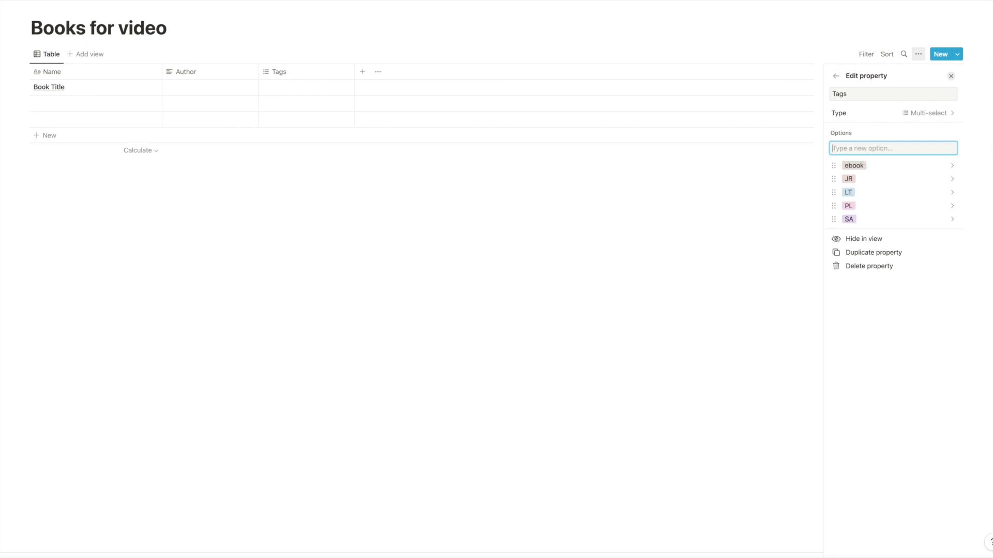
pyautogui.write('audio')
pyautogui.press('Return')
pyautogui.write('graphic novels')
pyautogui.press('Return')
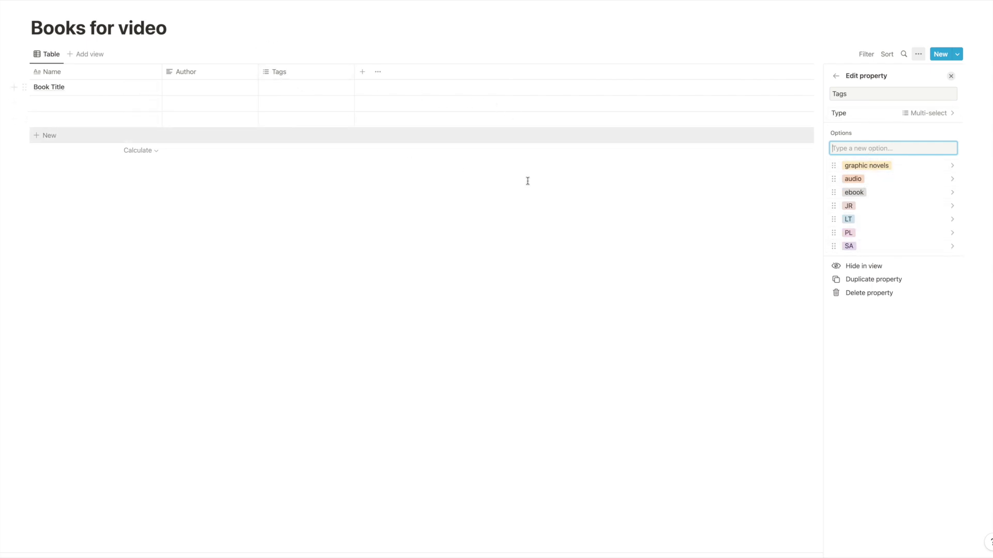
pyautogui.click(950, 76)
# Enter "Dickens, Charles" as the author of the Book Title row.
pyautogui.click(188, 86)
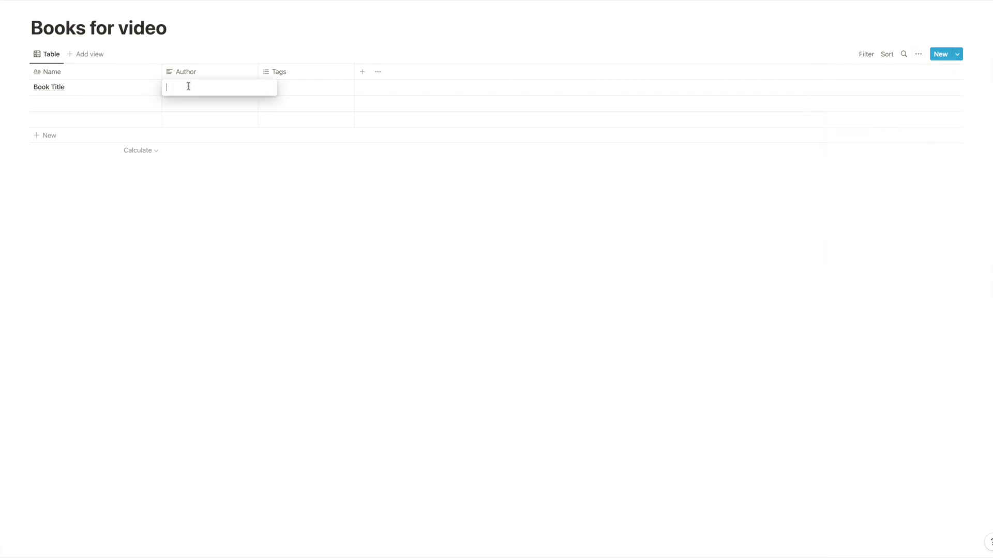
pyautogui.write('Dickens,')
pyautogui.write('Charles')
pyautogui.press('Tab')
# Tag the Book Title row with ebook, PL and SA.
pyautogui.click(295, 90)
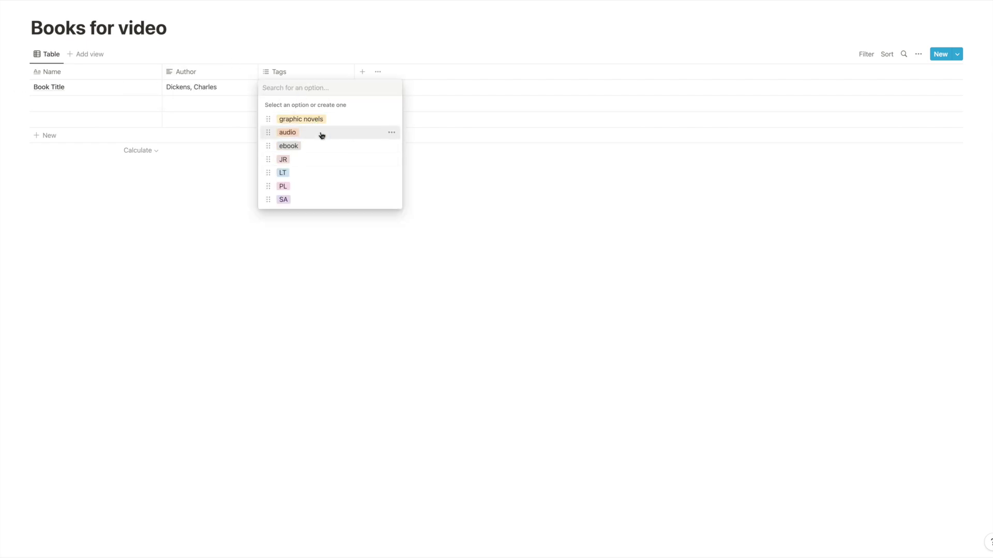
pyautogui.click(313, 151)
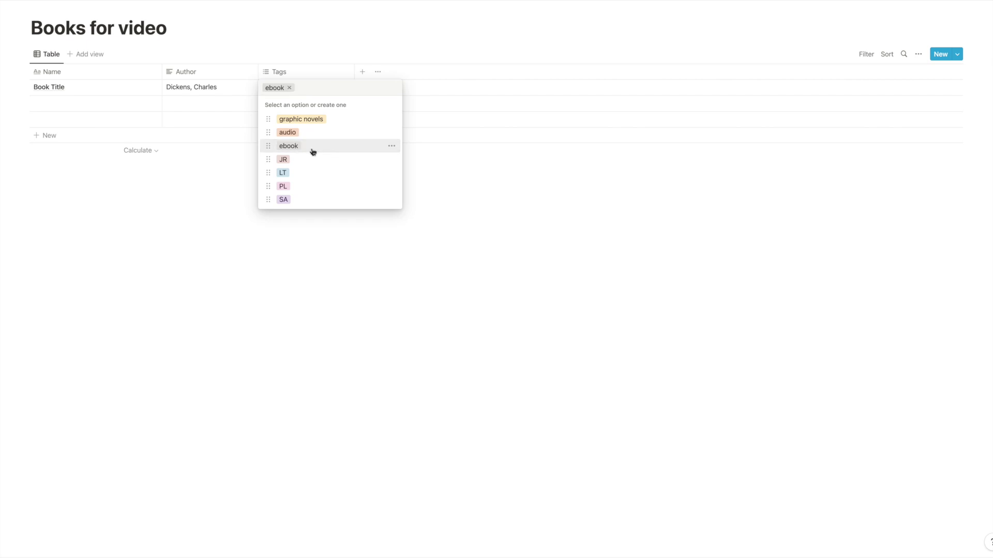
pyautogui.click(312, 187)
pyautogui.click(308, 201)
pyautogui.click(512, 215)
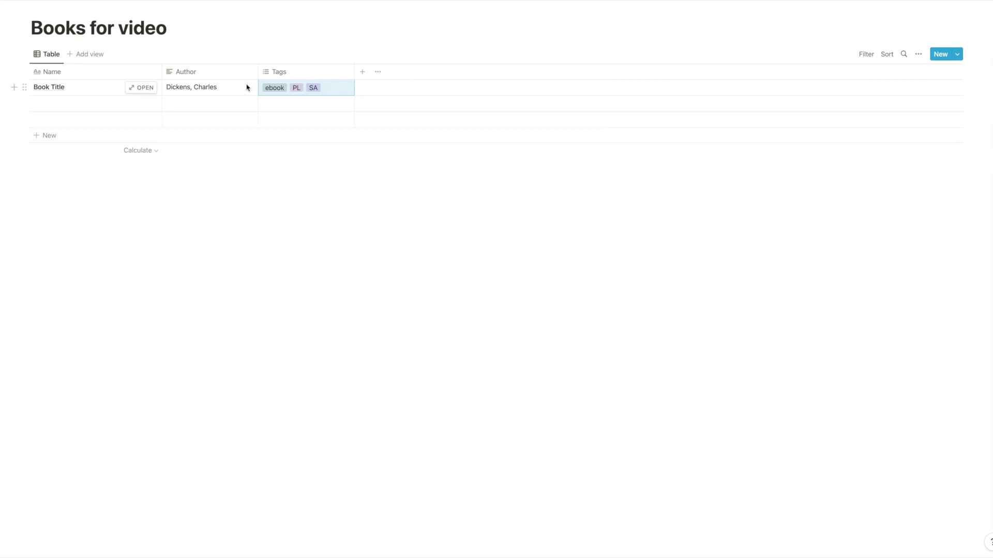
# Add a checkbox property named "Read Aloud finished" and check it for the Book Title row.
pyautogui.click(362, 72)
pyautogui.click(940, 114)
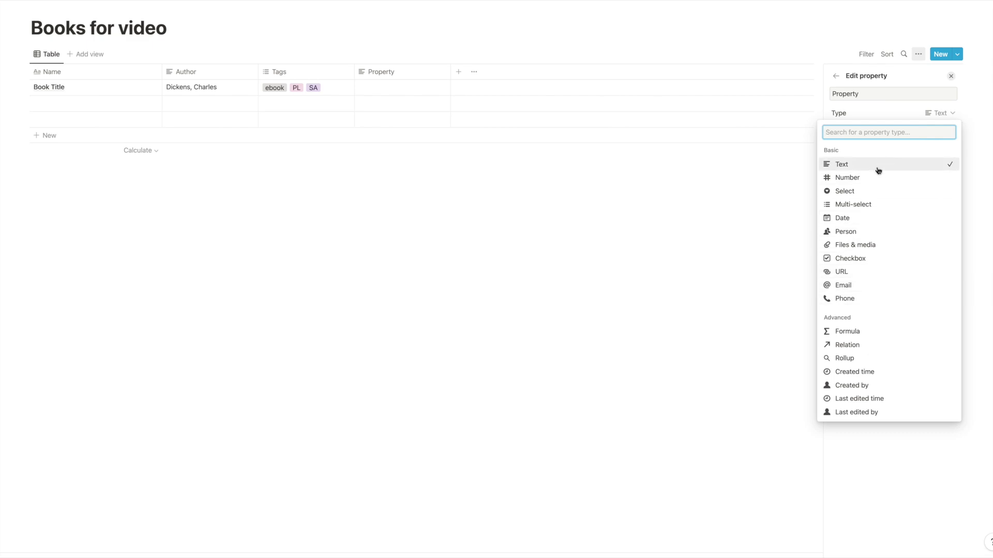
pyautogui.click(873, 259)
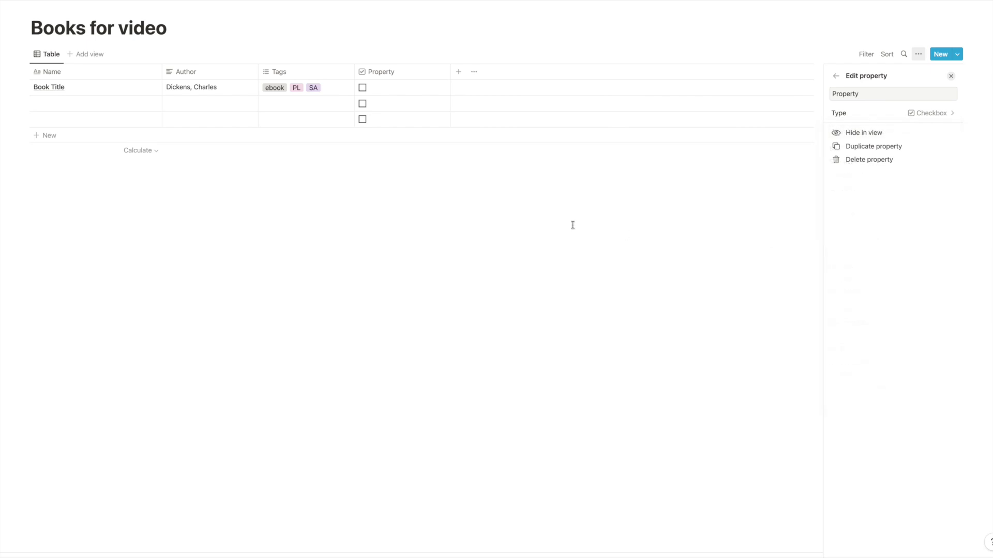
pyautogui.click(853, 93)
pyautogui.doubleClick(855, 94)
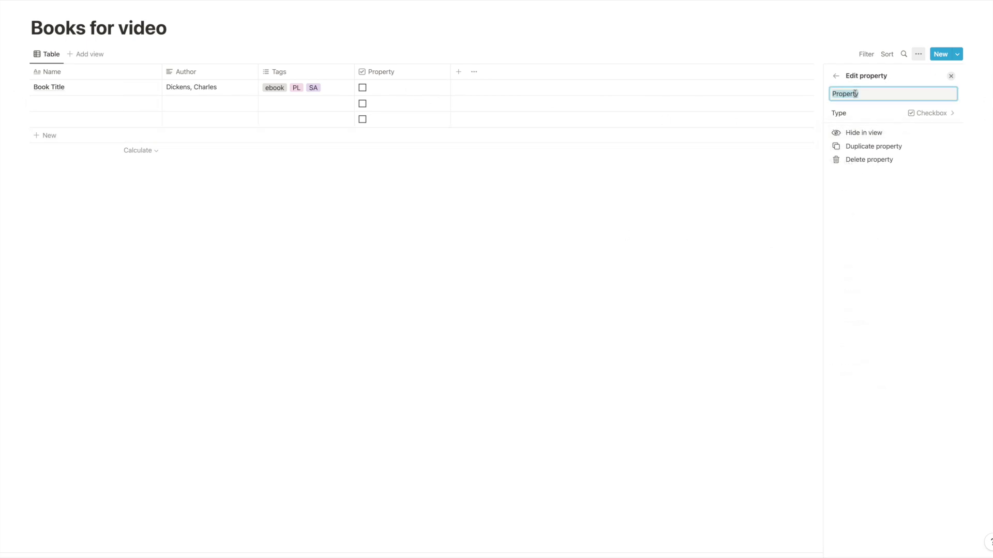
pyautogui.write('Read Aloud finished')
pyautogui.press('Return')
pyautogui.click(951, 76)
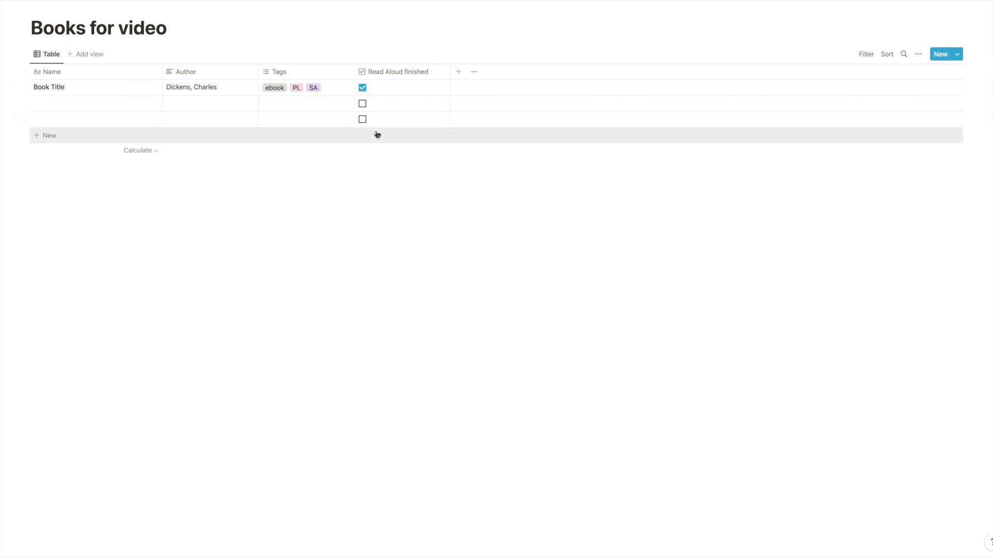
# Open the Book List 21-22 database and examine its Type options, Tags options and book entries.
pyautogui.moveTo(24, 69)
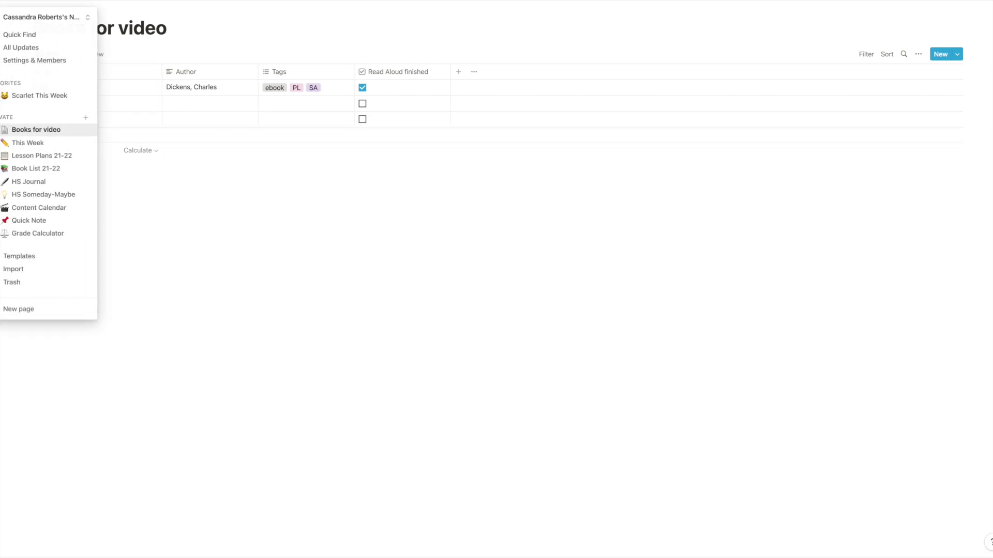
pyautogui.click(36, 169)
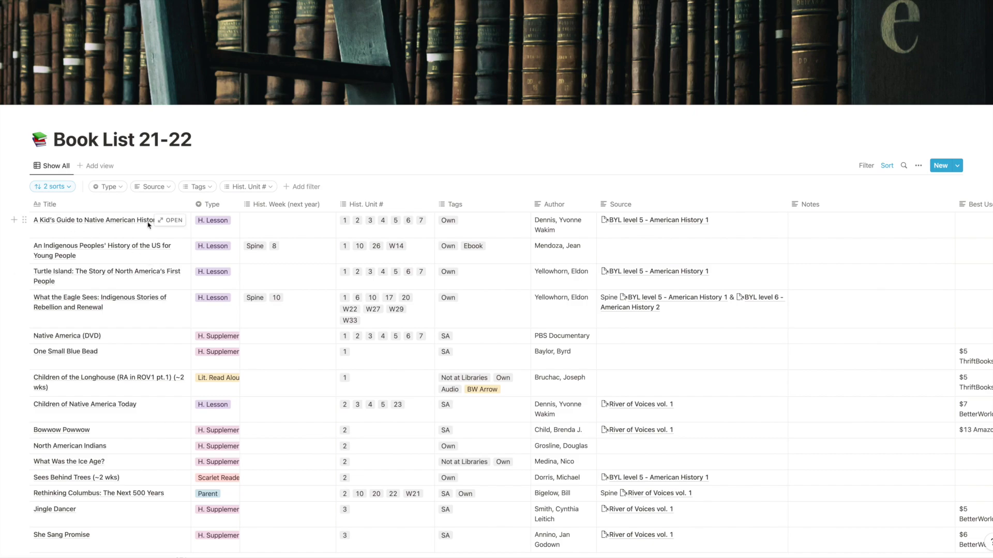
pyautogui.click(212, 222)
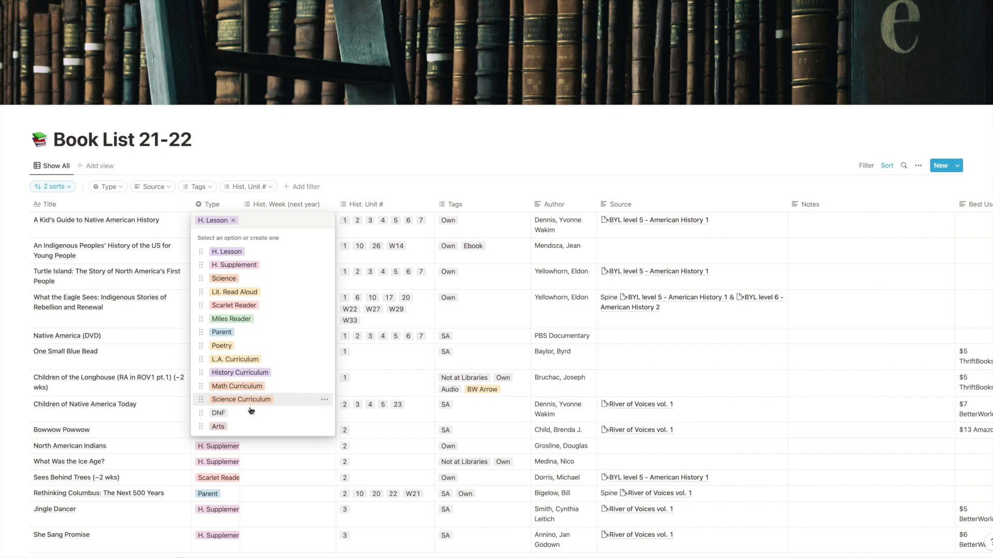
pyautogui.press('Escape')
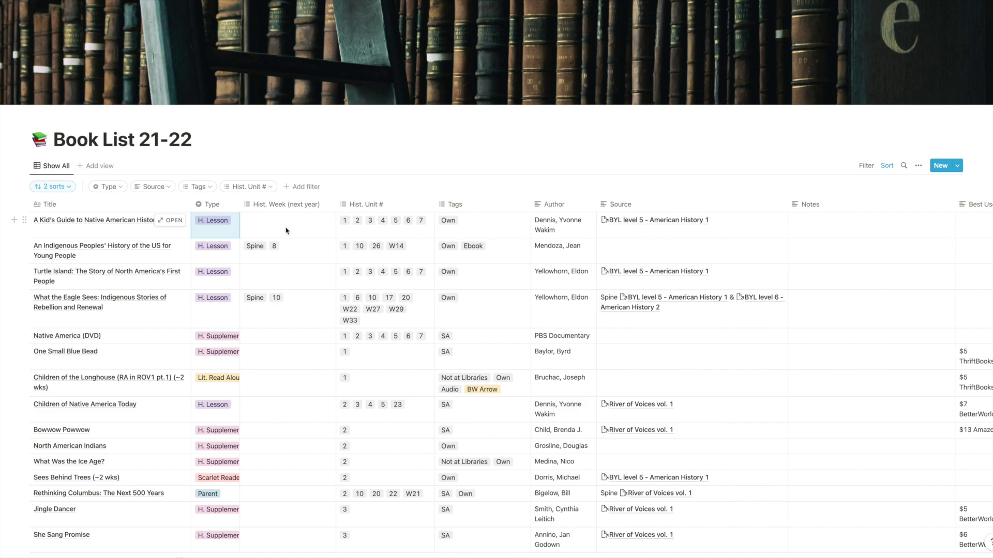
pyautogui.click(485, 226)
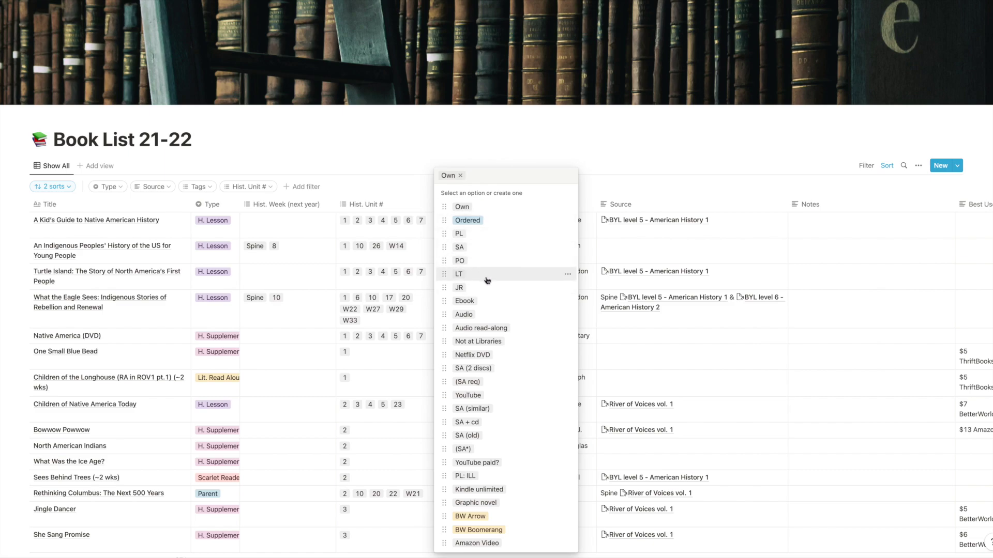
pyautogui.press('Escape')
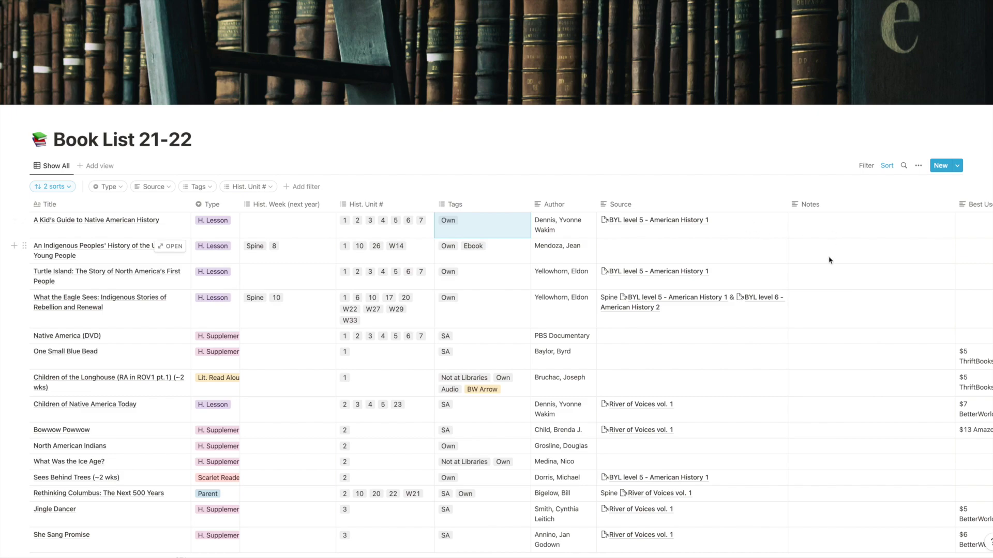
pyautogui.scroll(-10, 829, 261)
pyautogui.scroll(1, 829, 261)
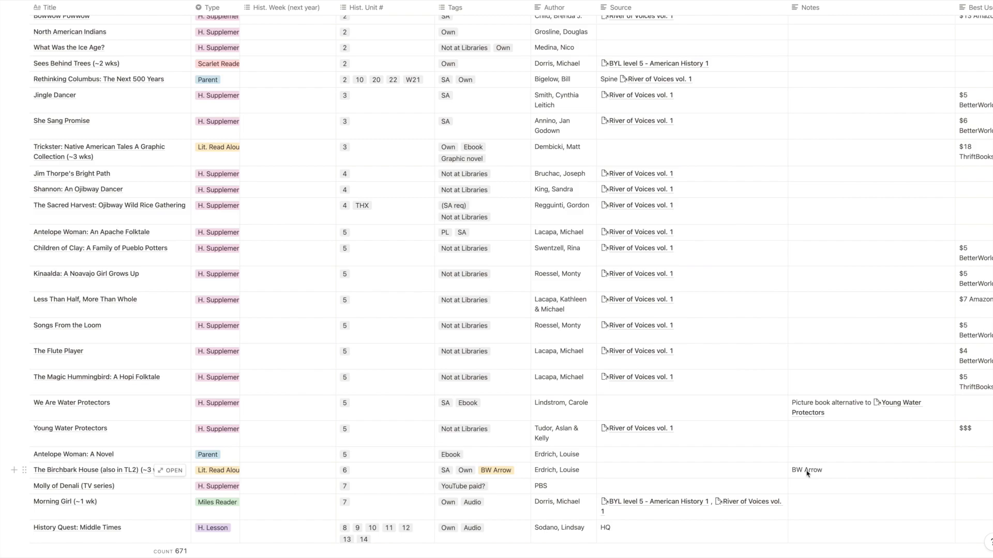
# Examine the Book List 21-22 entries and the Scarlet, Miles and RA done checkbox columns.
pyautogui.scroll(5, 812, 471)
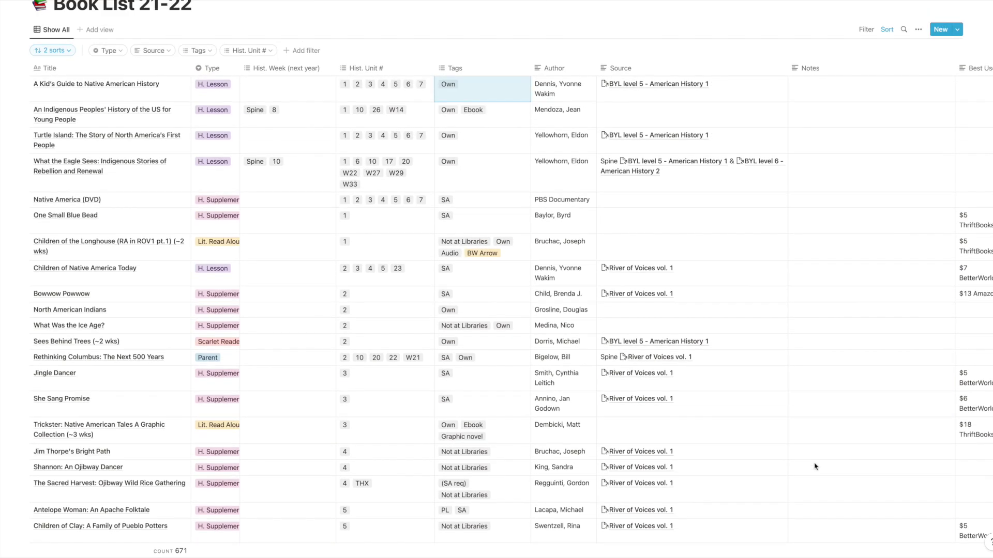
pyautogui.scroll(3, 814, 467)
pyautogui.hscroll(5, 814, 467)
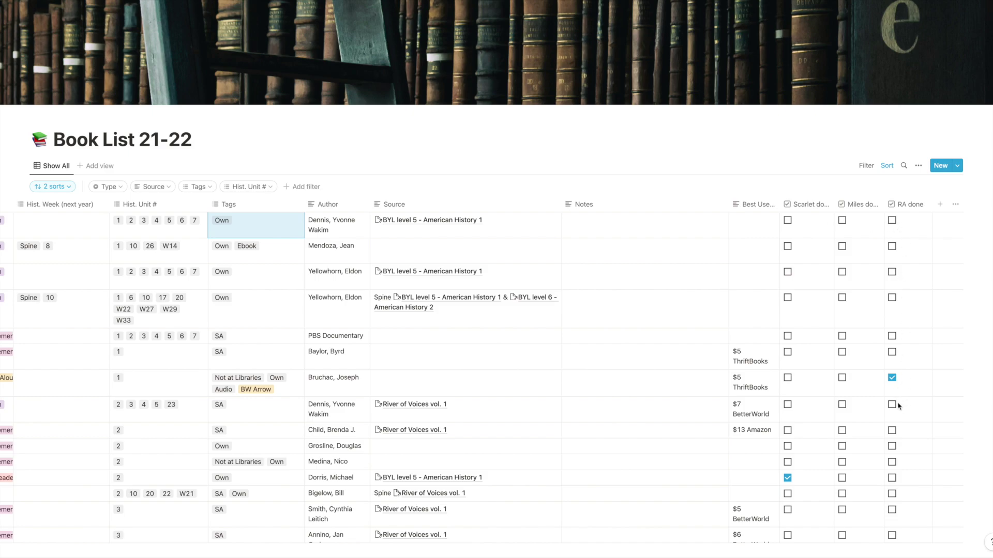
pyautogui.hscroll(-5, 372, 283)
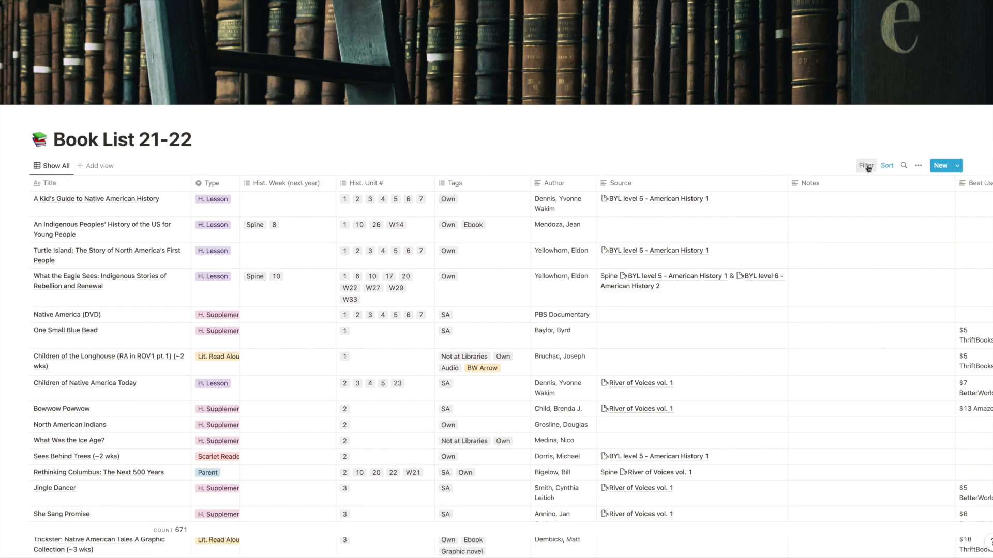
# Filter the book list to entries whose Type is Lit. Read Aloud.
pyautogui.click(115, 187)
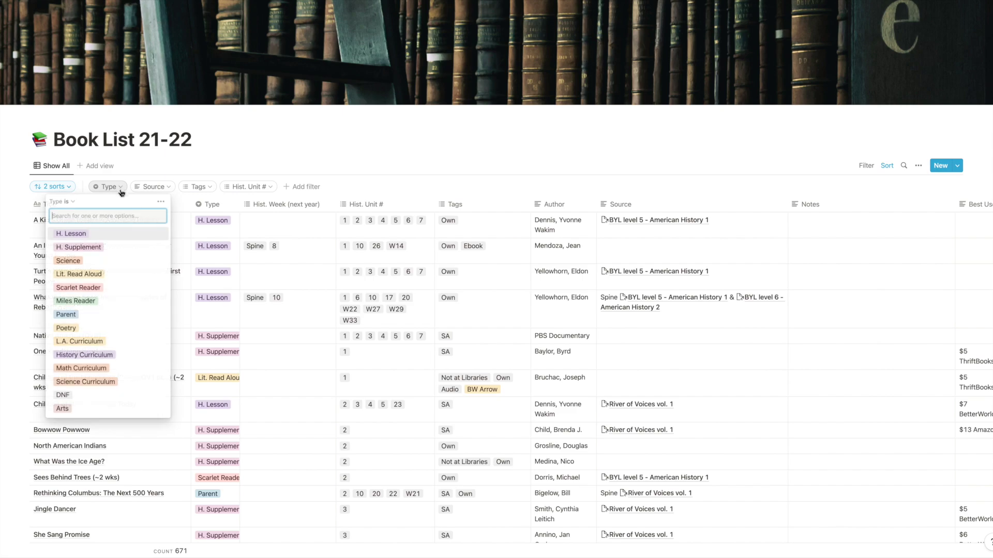
pyautogui.click(111, 277)
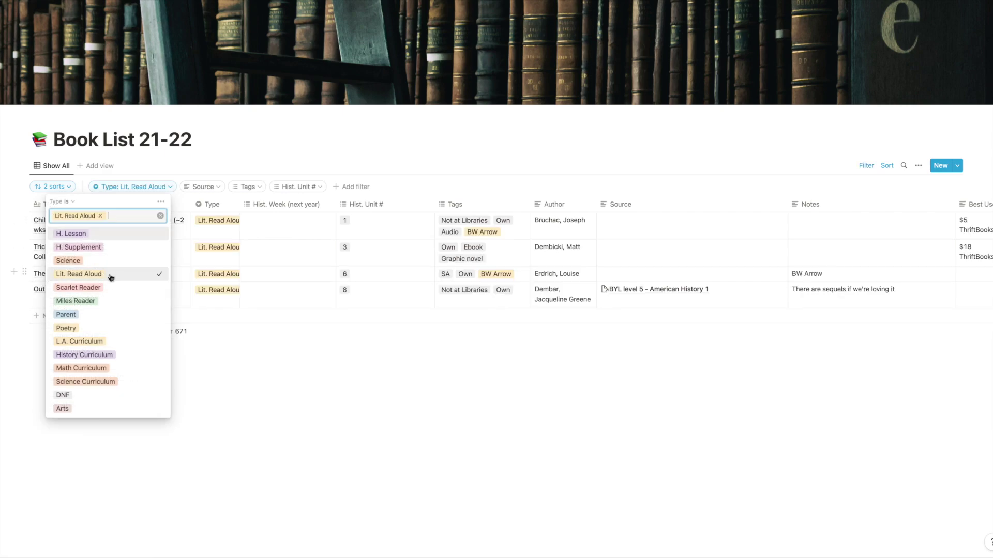
pyautogui.click(203, 181)
# Limit the read-aloud books to those whose Tags contain Own.
pyautogui.click(253, 189)
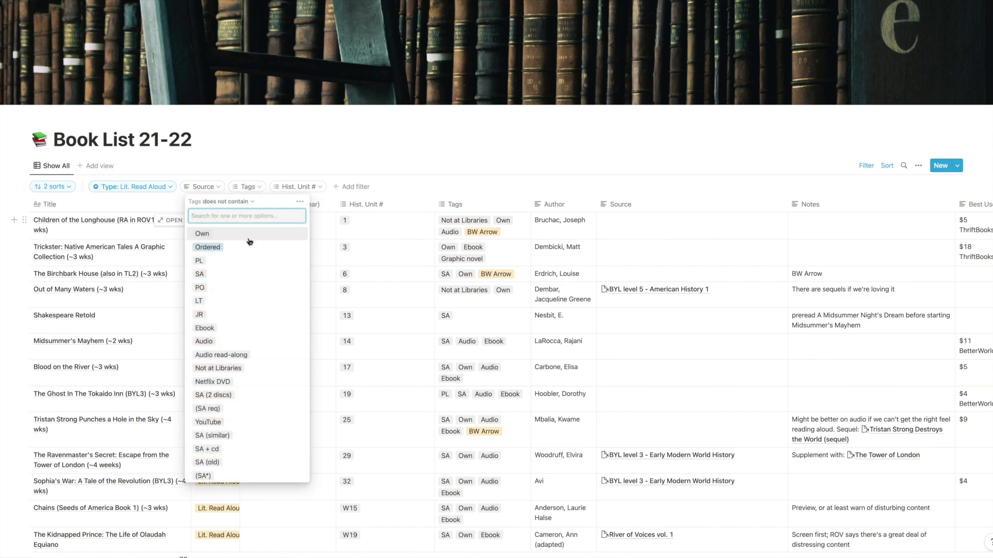
pyautogui.click(209, 236)
pyautogui.click(236, 202)
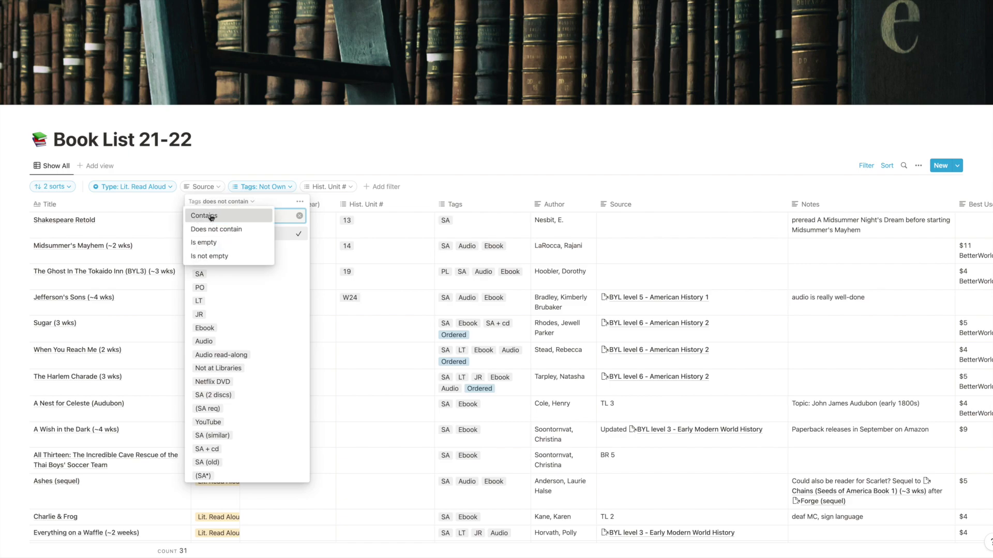
pyautogui.click(207, 215)
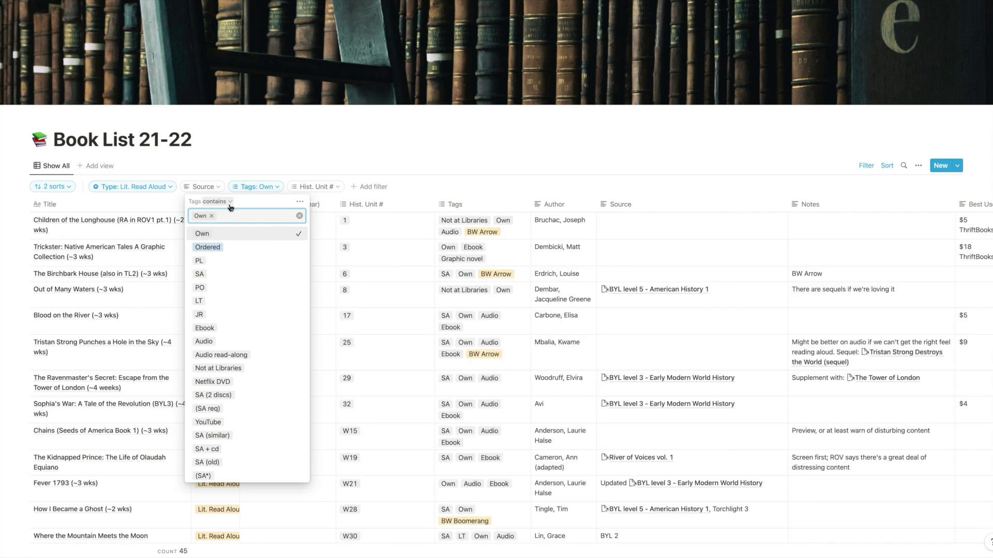
pyautogui.click(274, 187)
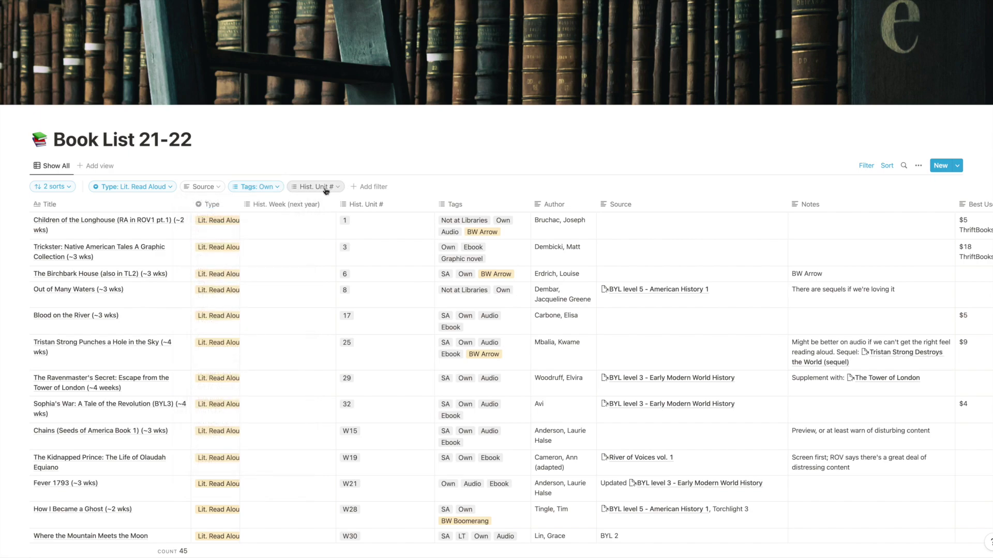
# Set the Hist. Unit # filter to Is empty so only books without an assigned unit are listed.
pyautogui.click(336, 188)
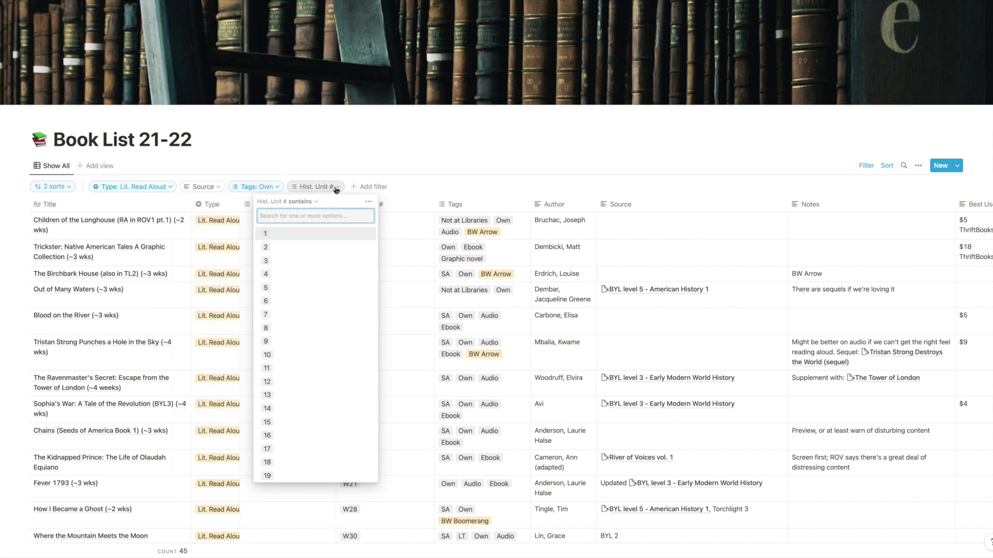
pyautogui.scroll(-15, 327, 318)
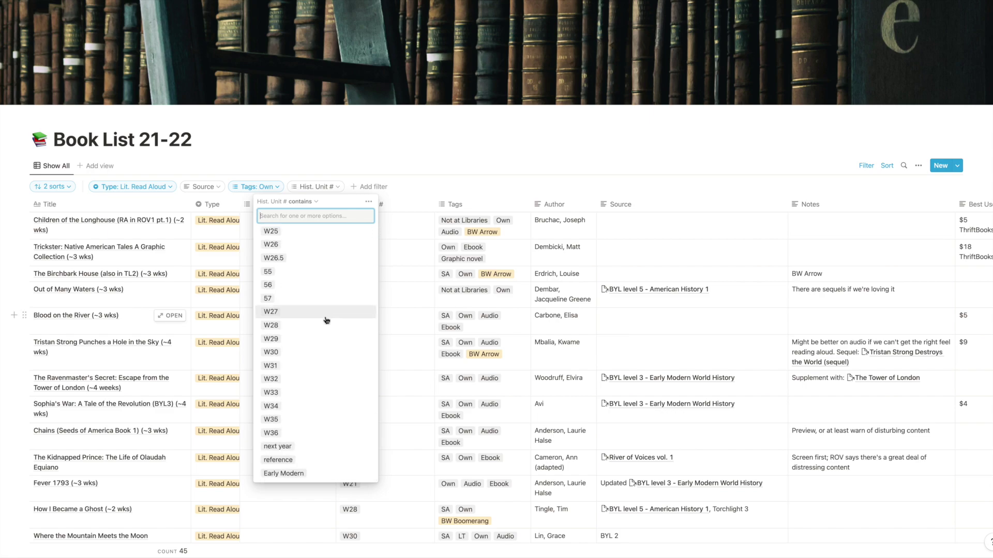
pyautogui.click(303, 203)
pyautogui.click(305, 231)
pyautogui.scroll(10, 317, 278)
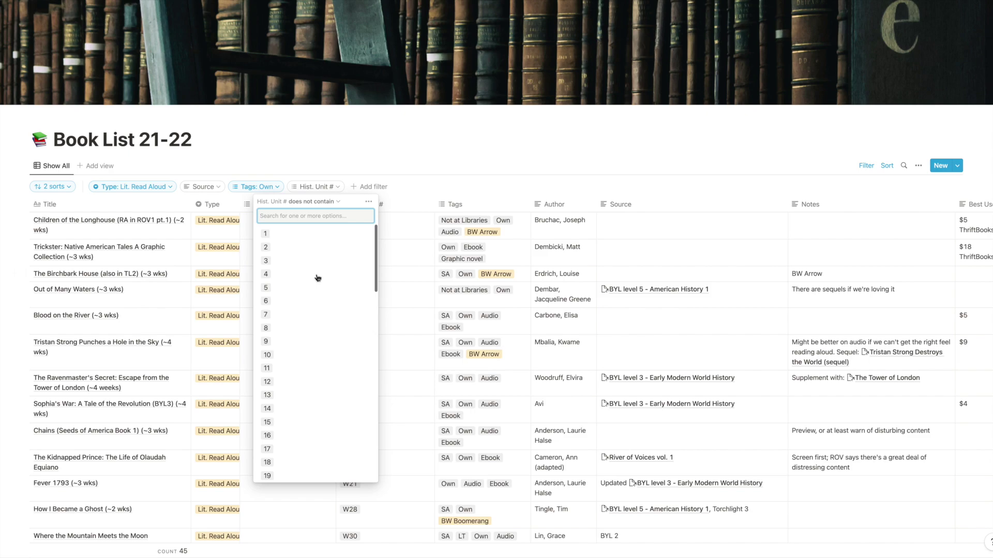
pyautogui.click(336, 204)
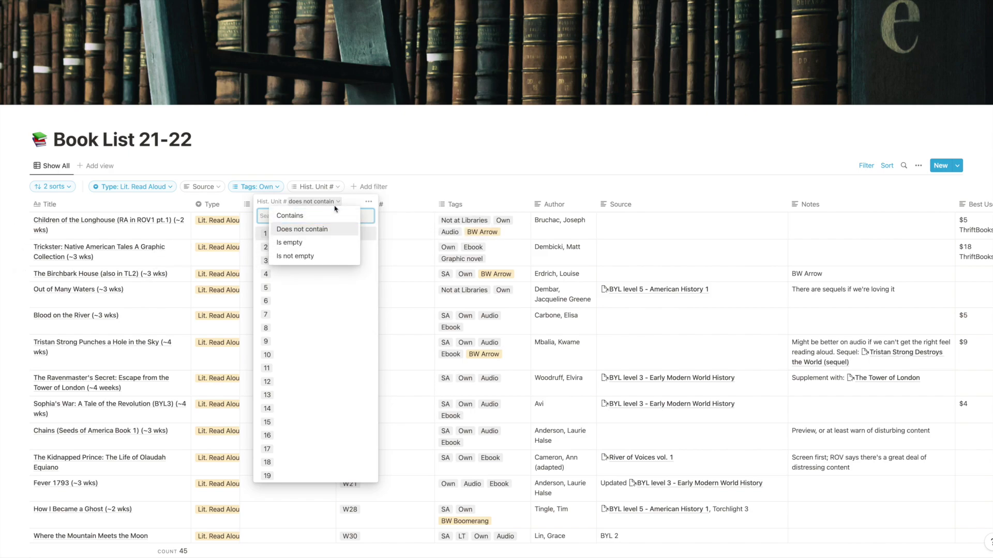
pyautogui.click(289, 242)
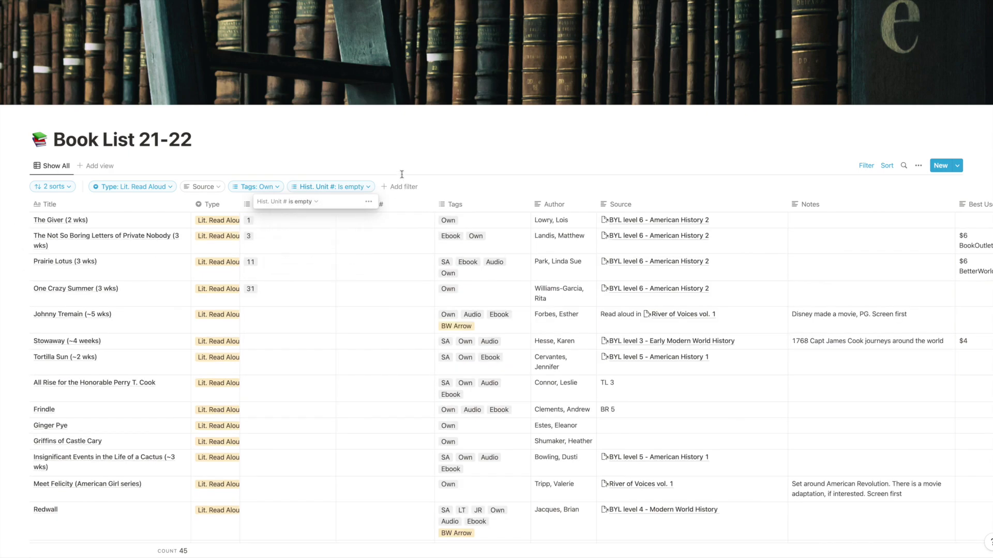
pyautogui.click(442, 186)
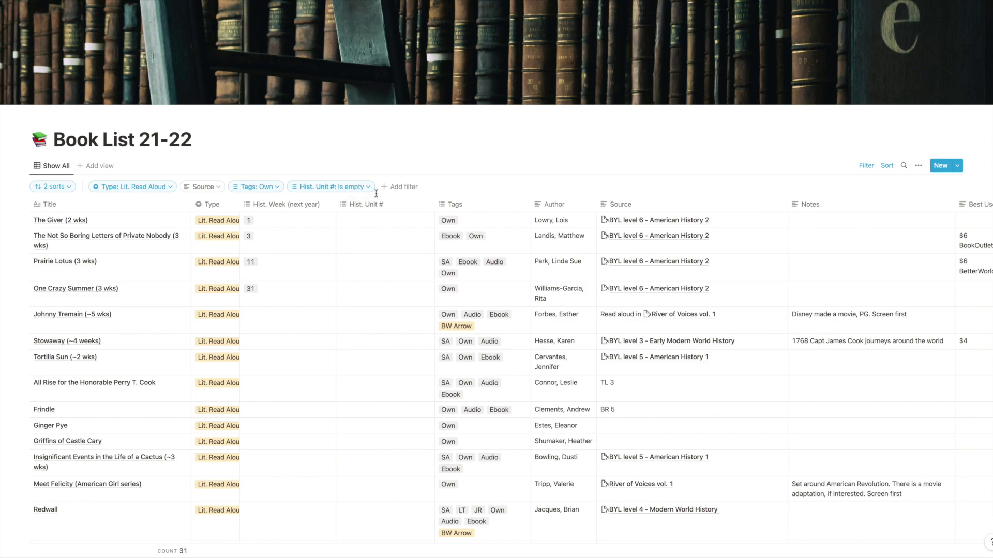
# Add a filter showing only books whose Hist. Week (next year) is empty.
pyautogui.click(399, 187)
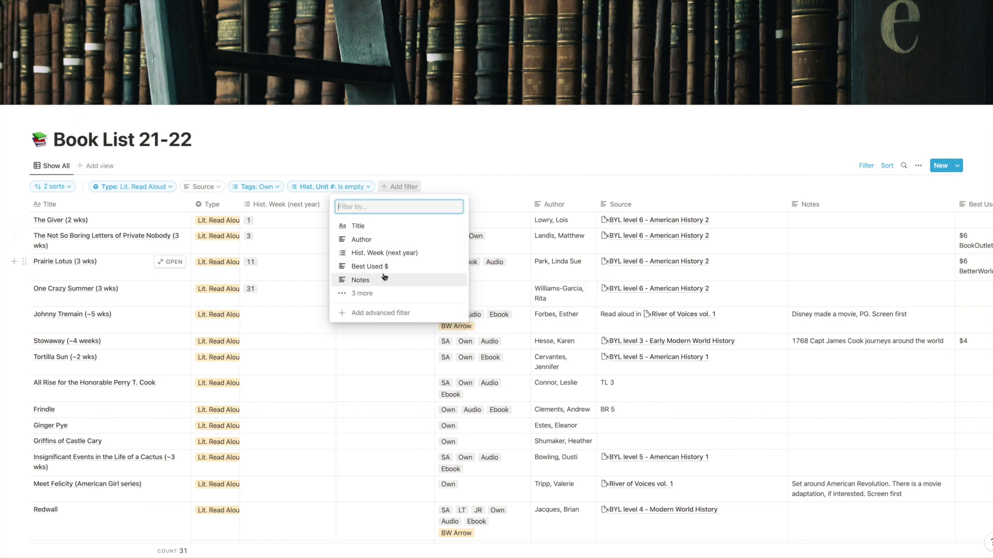
pyautogui.click(386, 253)
pyautogui.click(434, 202)
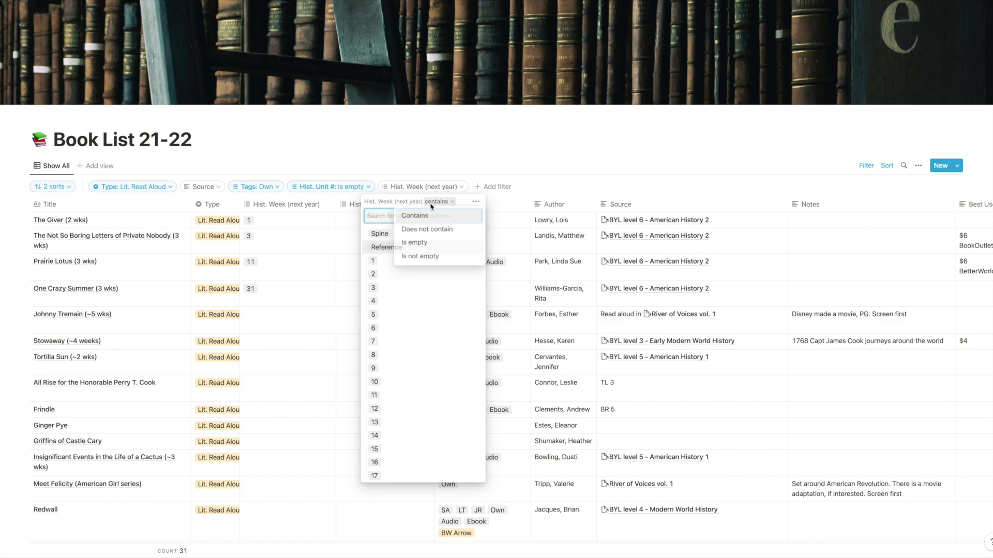
pyautogui.click(427, 244)
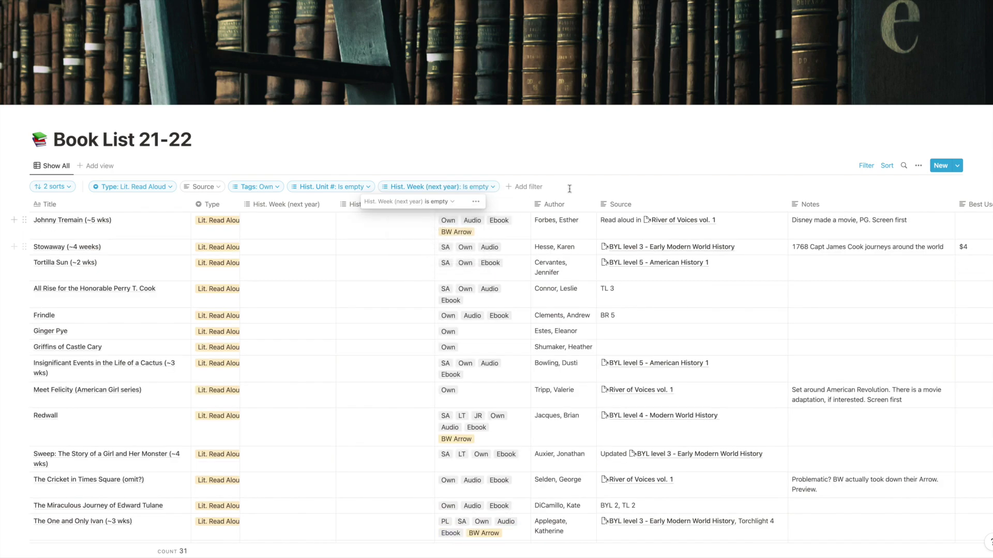
# Check the completion checkboxes of the filtered books and add a filter for RA done set to Unchecked.
pyautogui.hscroll(5, 731, 288)
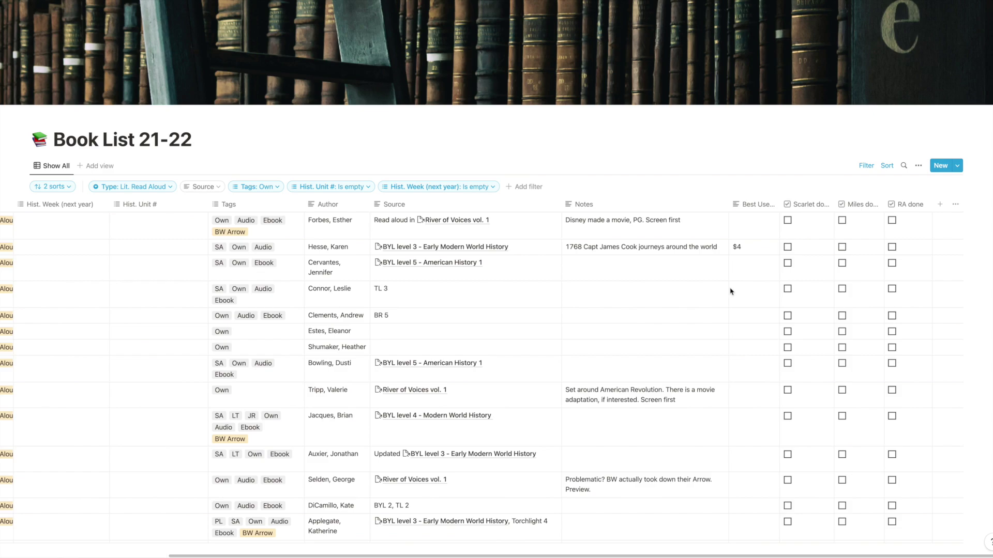
pyautogui.scroll(-6, 897, 362)
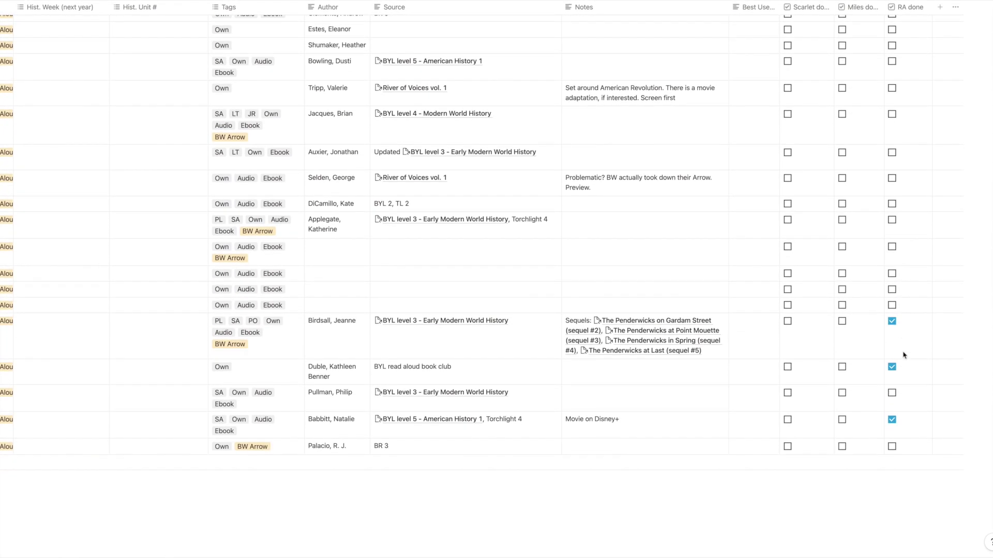
pyautogui.scroll(6, 904, 354)
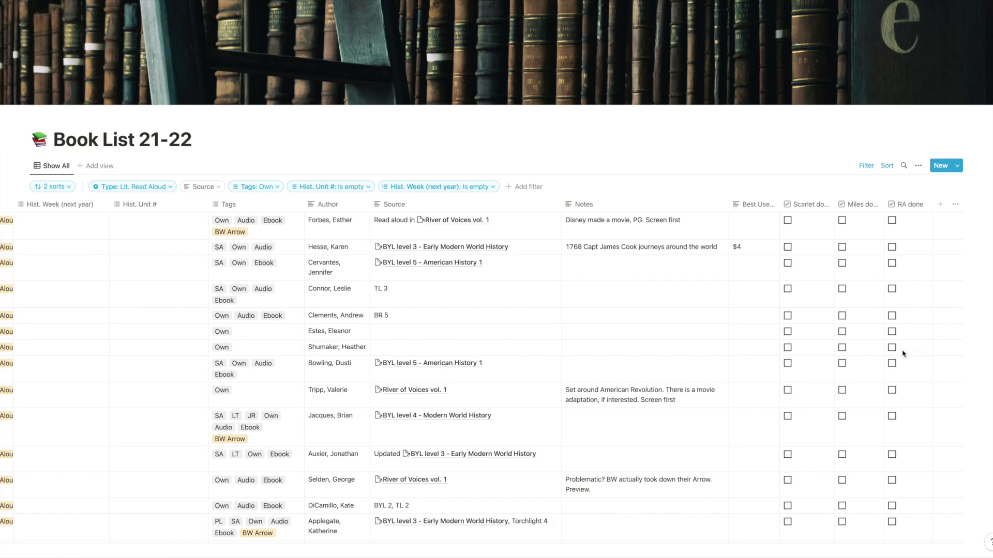
pyautogui.click(534, 188)
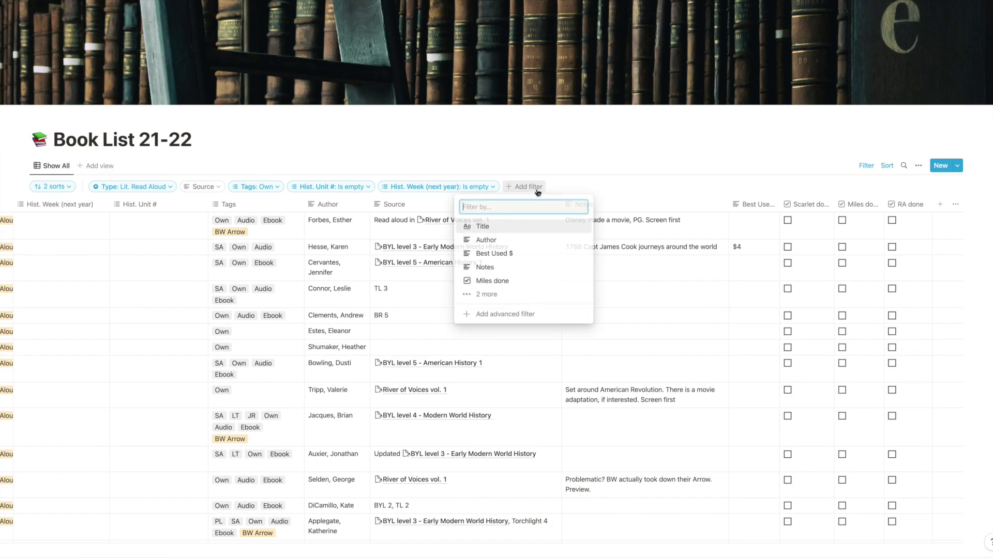
pyautogui.click(493, 293)
pyautogui.click(494, 294)
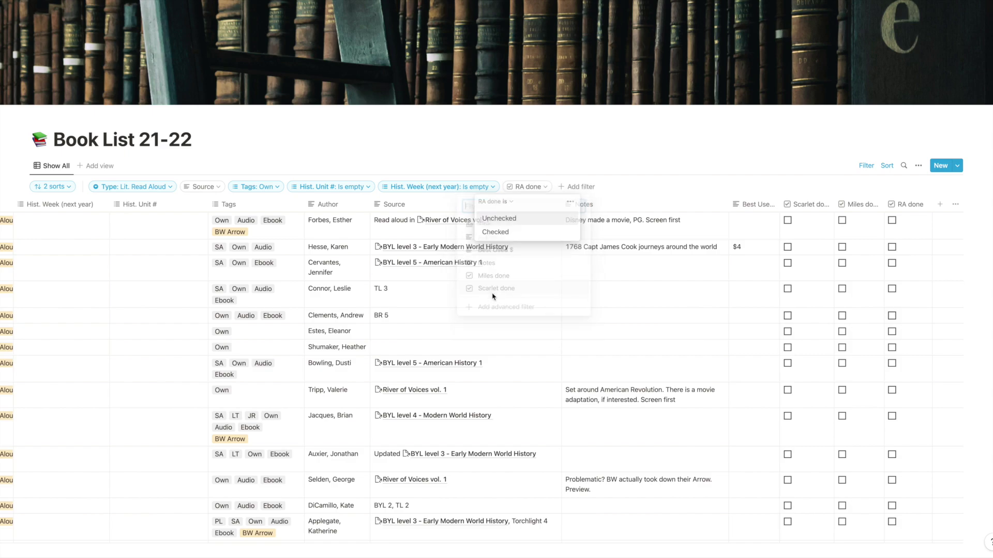
pyautogui.click(510, 222)
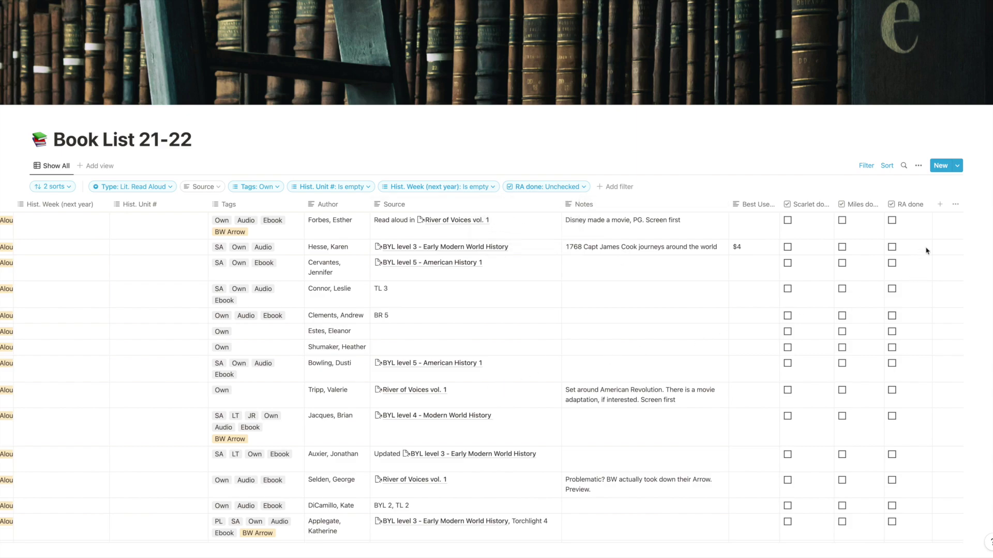
# Examine the titles, tags and sources of the owned, unscheduled and unread read-aloud books.
pyautogui.hscroll(-5, 434, 362)
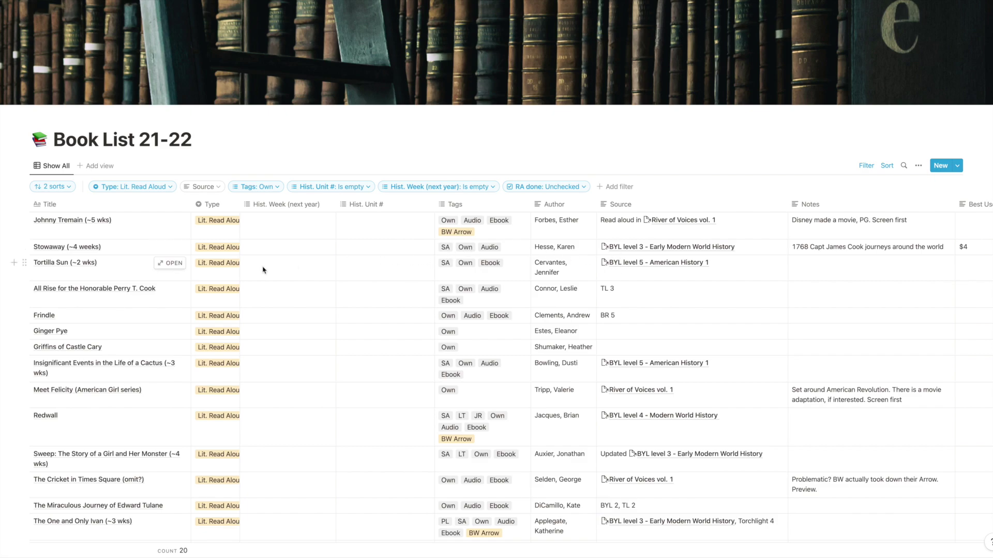
pyautogui.scroll(-5, 291, 290)
pyautogui.scroll(2, 291, 290)
pyautogui.scroll(-1, 291, 291)
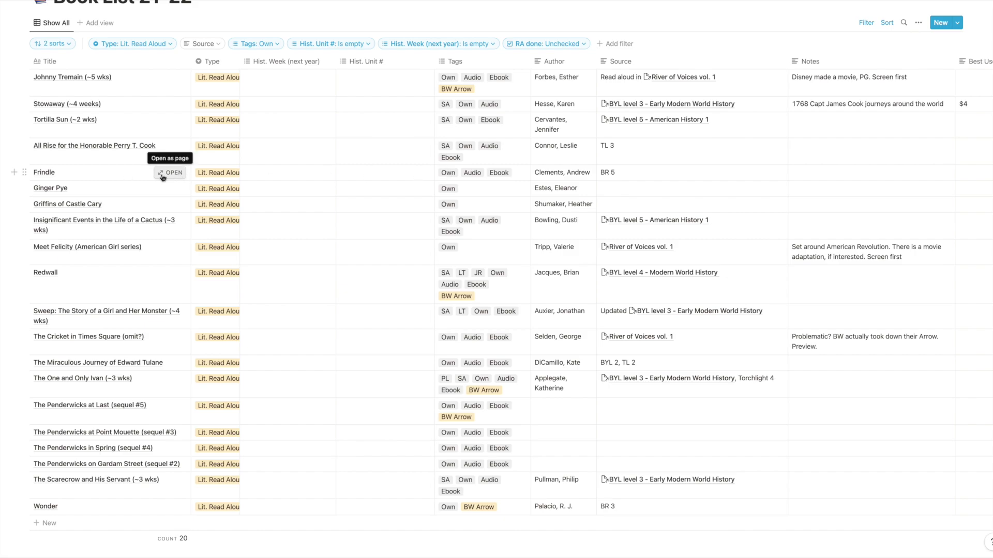
pyautogui.scroll(3, 312, 191)
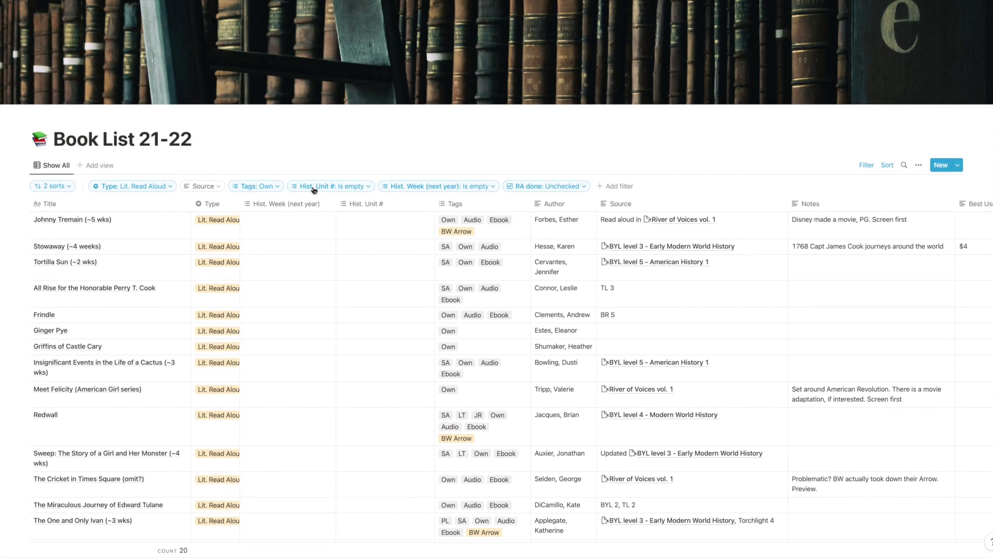
# Clear the RA done, Hist. Week (next year), Hist. Unit #, Tags and Type filters from the book list.
pyautogui.click(583, 190)
pyautogui.click(511, 250)
pyautogui.click(459, 188)
pyautogui.click(491, 202)
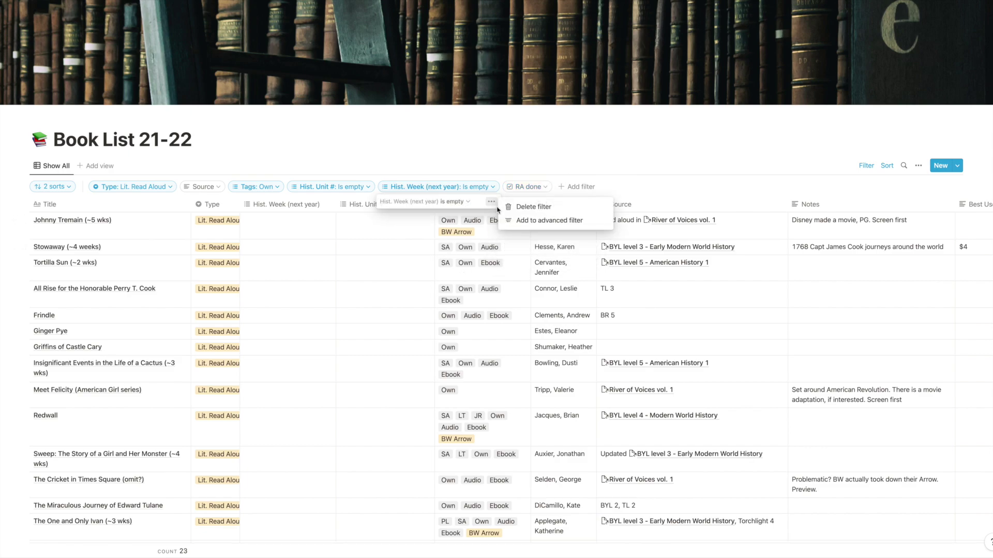
pyautogui.click(523, 207)
pyautogui.click(403, 188)
pyautogui.click(448, 203)
pyautogui.click(482, 208)
pyautogui.click(334, 189)
pyautogui.click(384, 202)
pyautogui.click(417, 208)
pyautogui.click(261, 188)
pyautogui.click(342, 207)
pyautogui.click(132, 186)
pyautogui.click(184, 201)
pyautogui.click(216, 207)
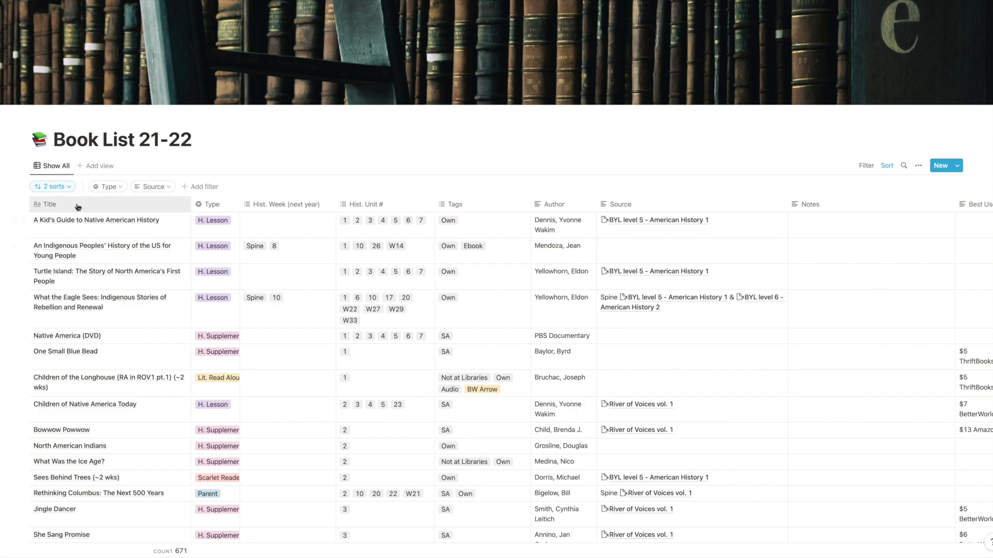
# Examine the sort rules applied to the book list.
pyautogui.click(69, 187)
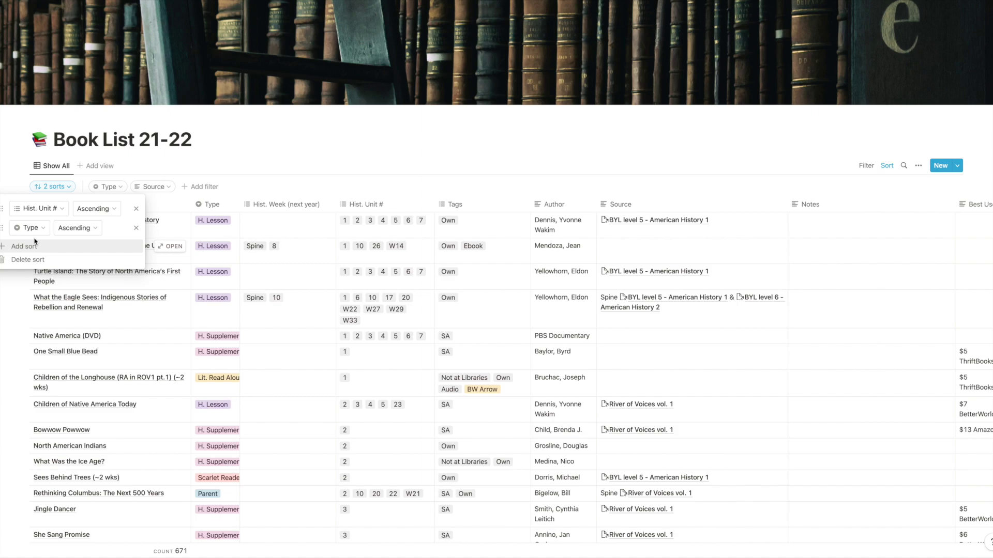
pyautogui.click(300, 188)
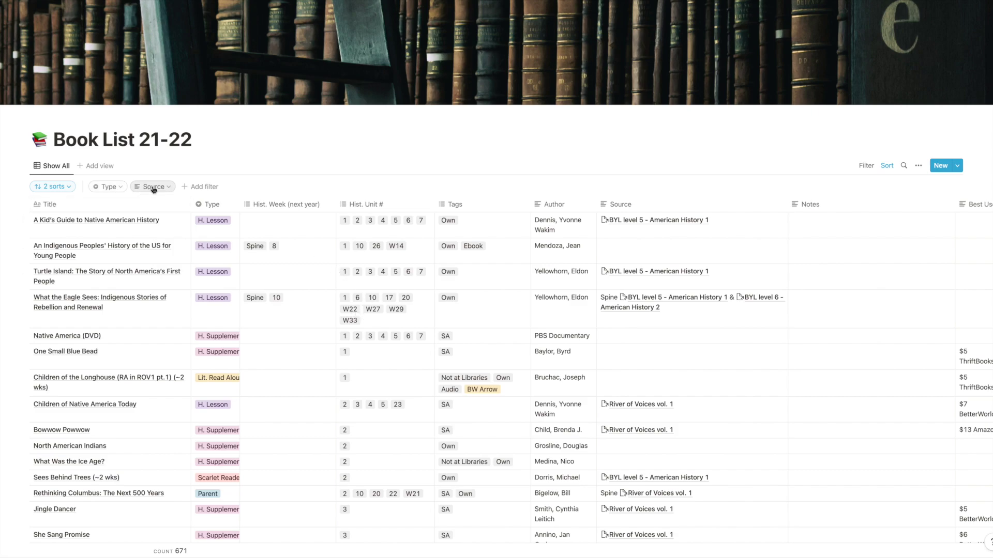
# Filter the book list to entries whose Hist. Unit # contains W19 or W20.
pyautogui.click(187, 187)
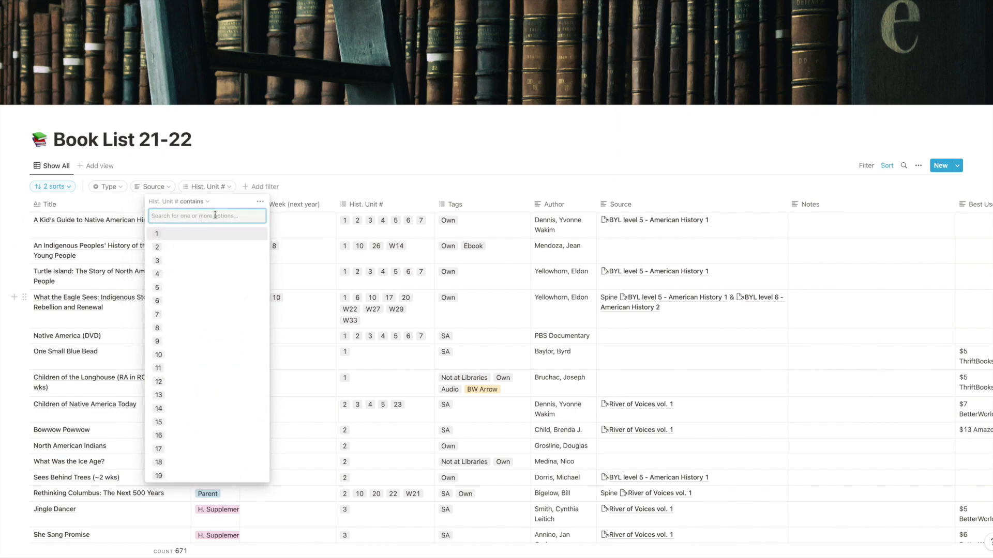
pyautogui.scroll(-2, 190, 395)
pyautogui.scroll(-10, 190, 395)
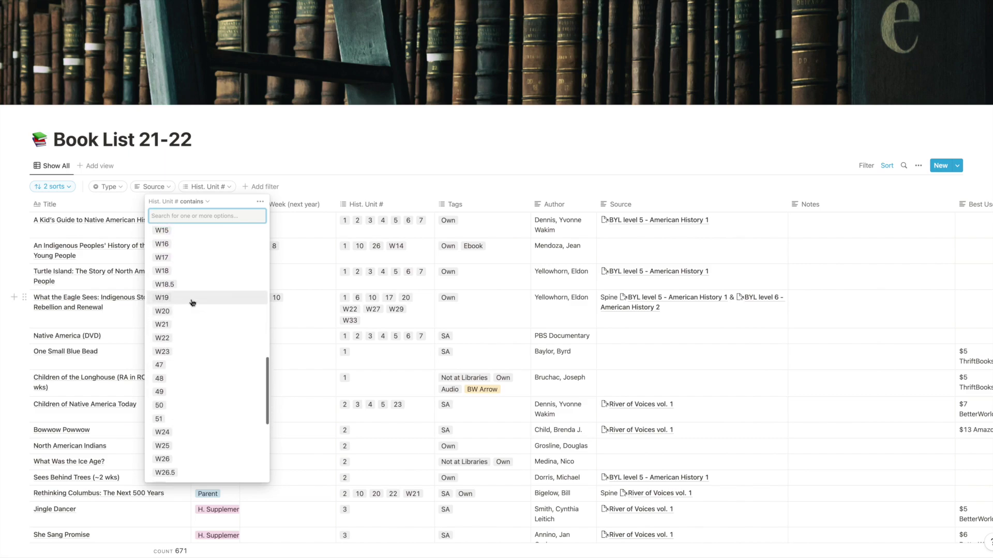
pyautogui.click(193, 299)
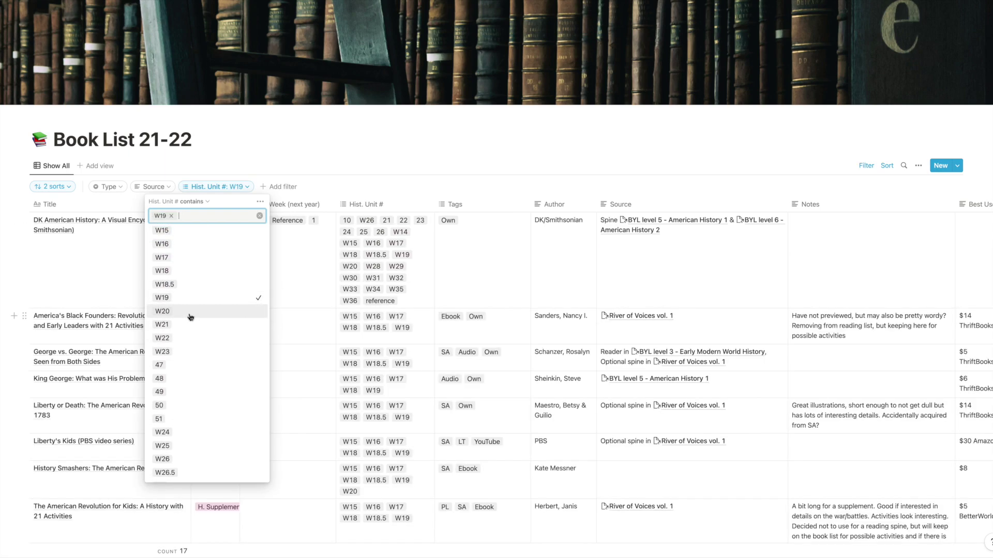
pyautogui.click(190, 317)
pyautogui.click(350, 184)
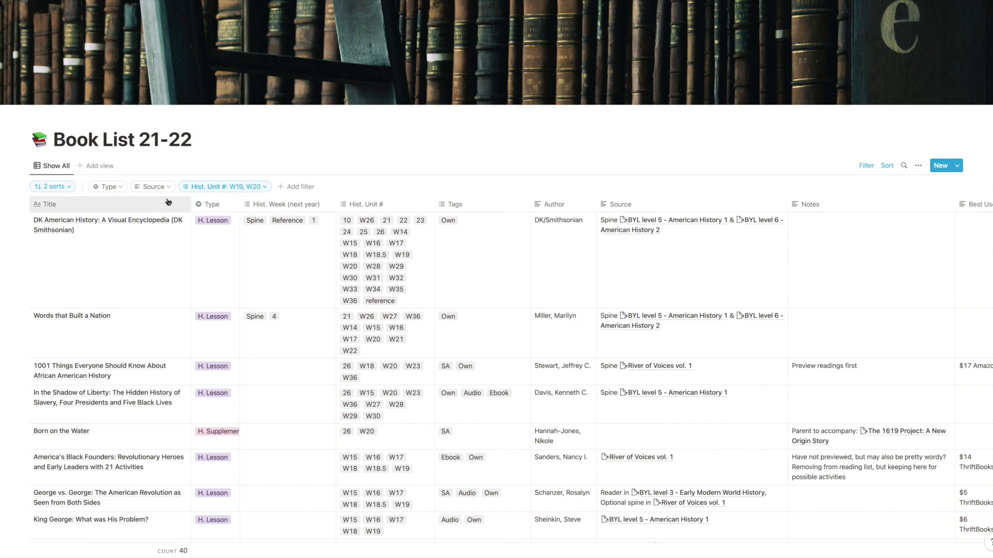
# Add a filter to the book list for entries whose Tags do not contain Own.
pyautogui.click(297, 187)
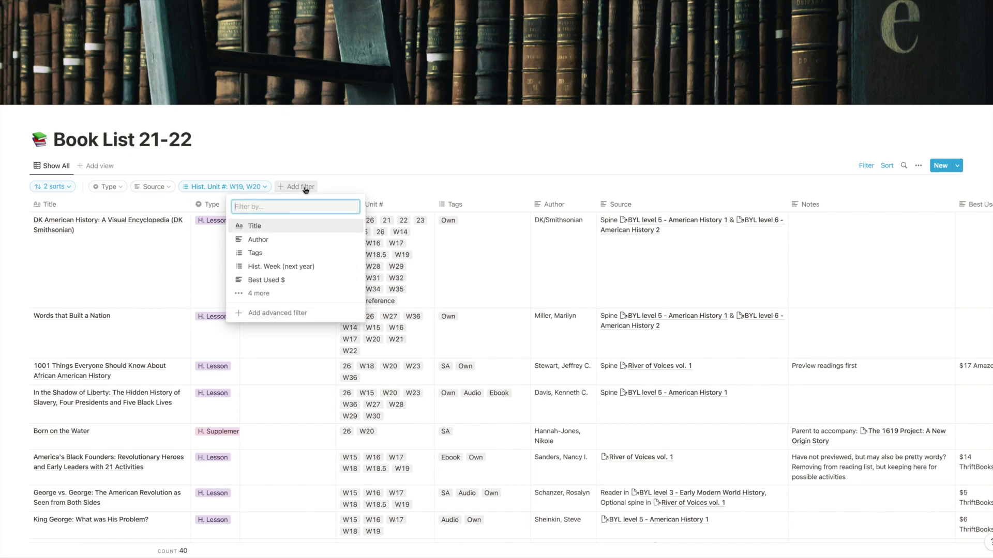
pyautogui.click(259, 253)
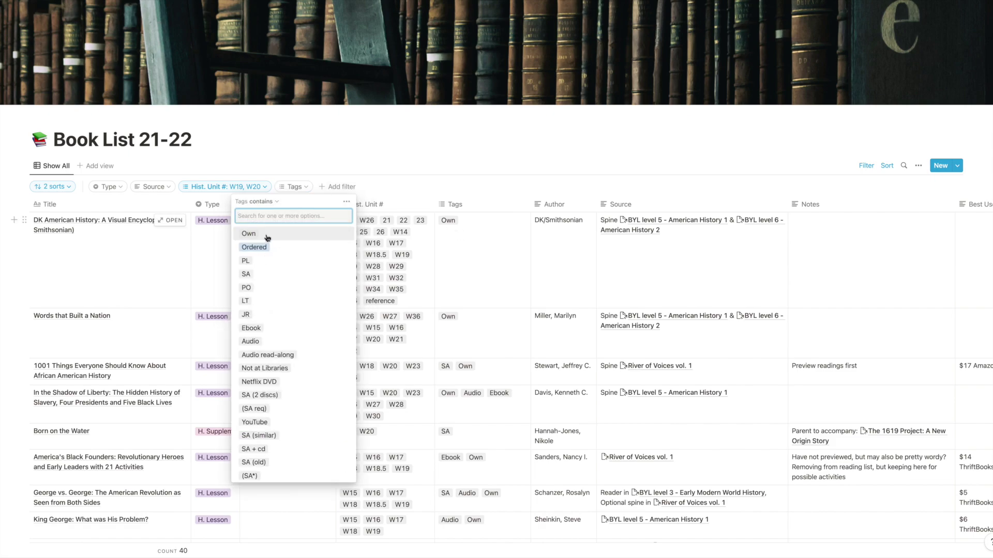
pyautogui.click(270, 202)
pyautogui.click(258, 229)
pyautogui.click(253, 233)
pyautogui.click(437, 184)
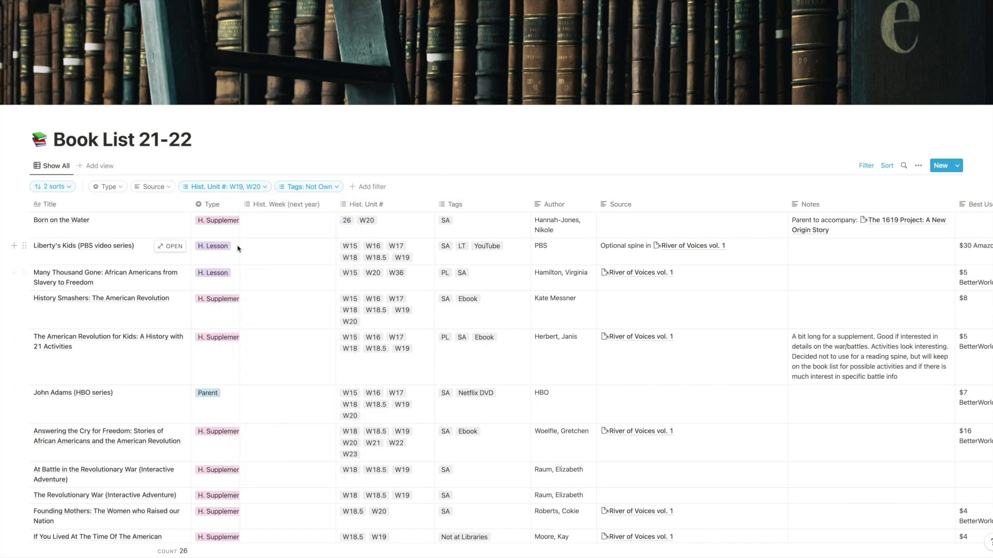
# Remove the Tags and Hist. Unit # filters from the book list.
pyautogui.scroll(-4, 292, 345)
pyautogui.scroll(-5, 292, 346)
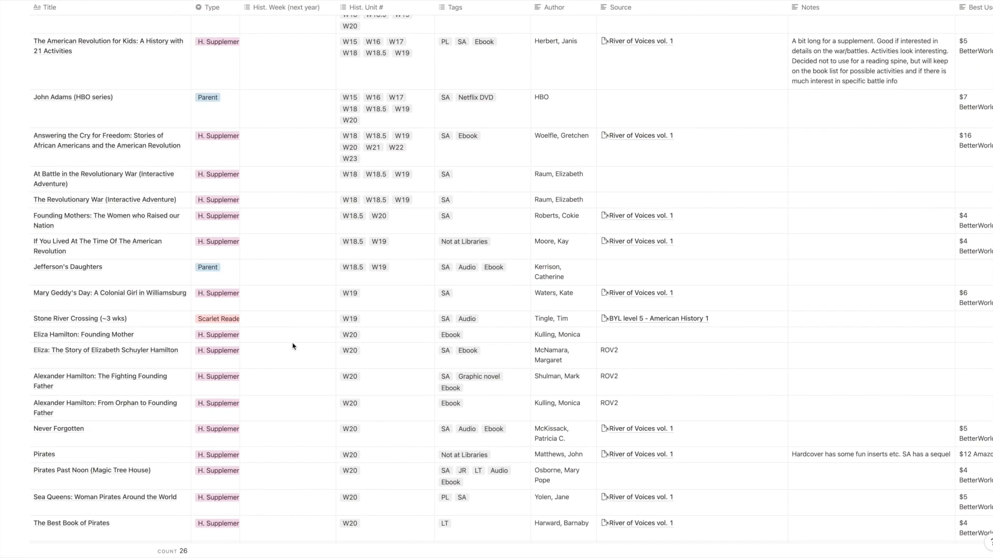
pyautogui.scroll(1, 292, 345)
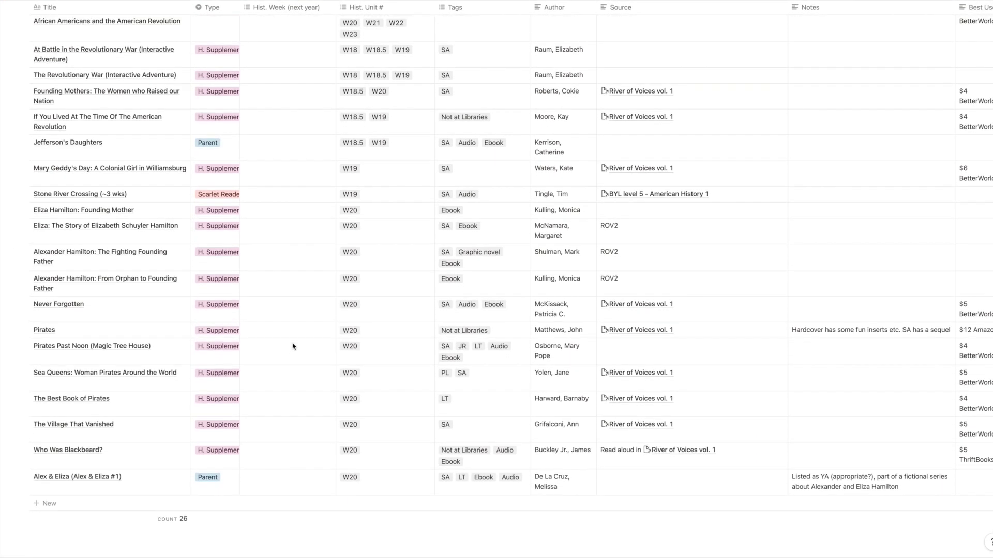
pyautogui.scroll(3, 265, 260)
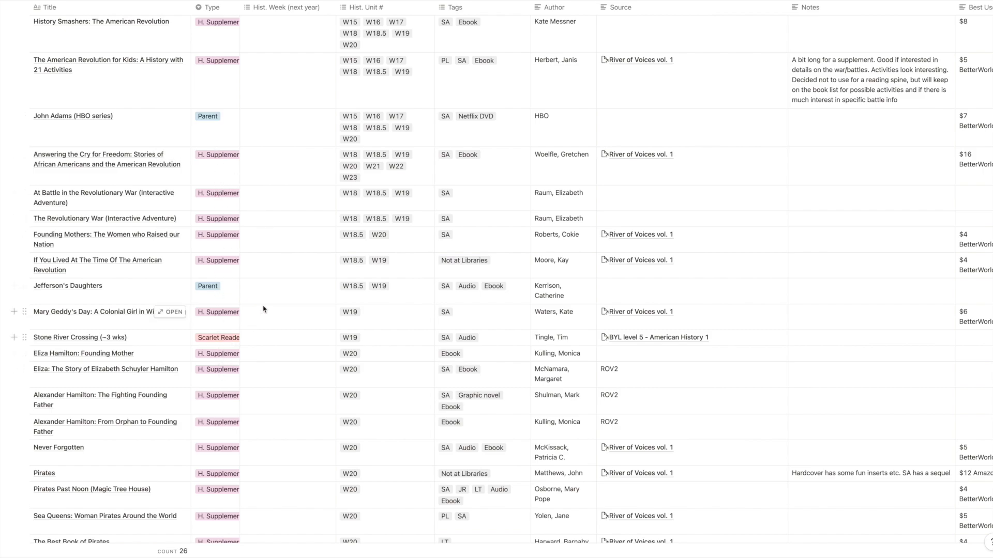
pyautogui.scroll(5, 304, 254)
pyautogui.click(337, 187)
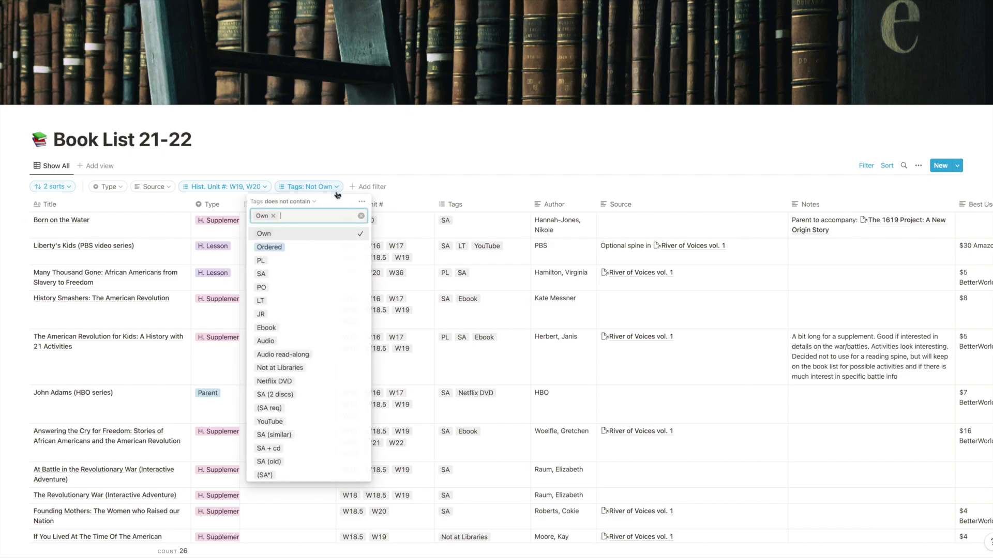
pyautogui.click(361, 202)
pyautogui.click(395, 207)
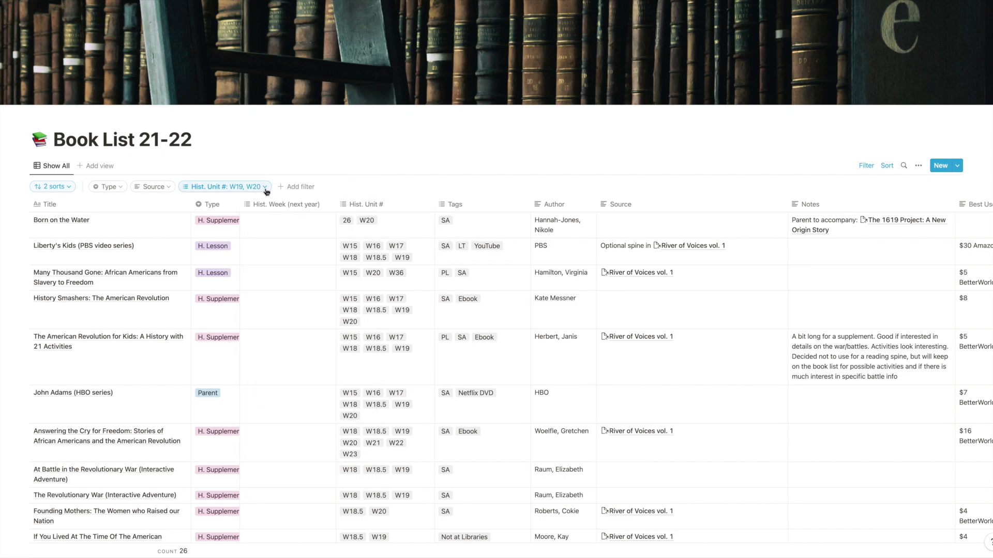
pyautogui.click(265, 188)
pyautogui.click(281, 202)
pyautogui.click(310, 207)
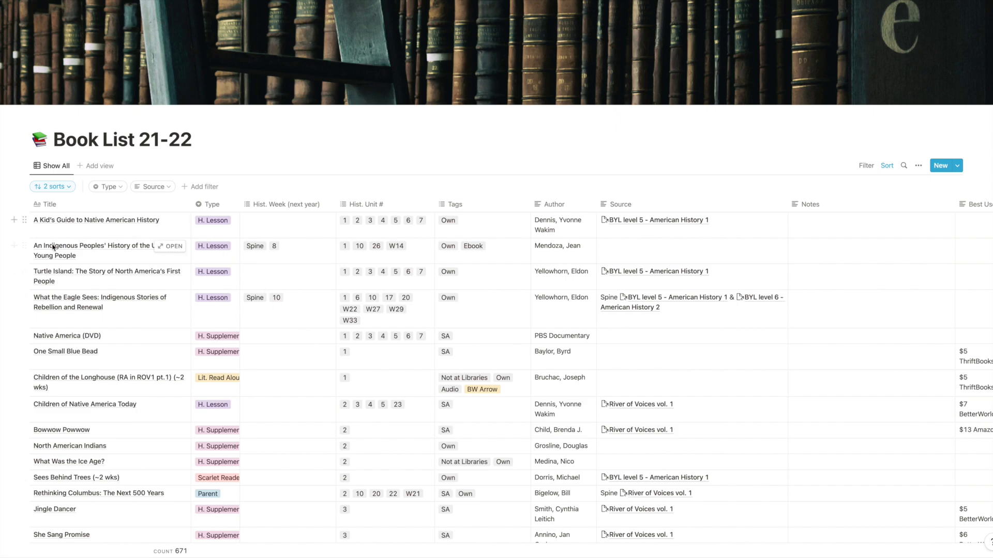
# Open the Lesson Plans 21-22 database and show its All Lessons view.
pyautogui.moveTo(22, 185)
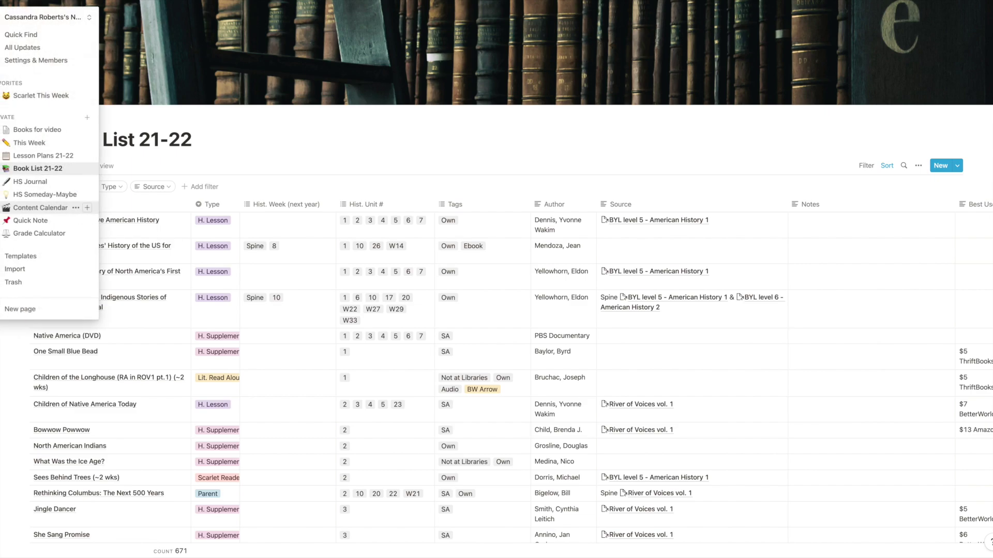
pyautogui.click(33, 156)
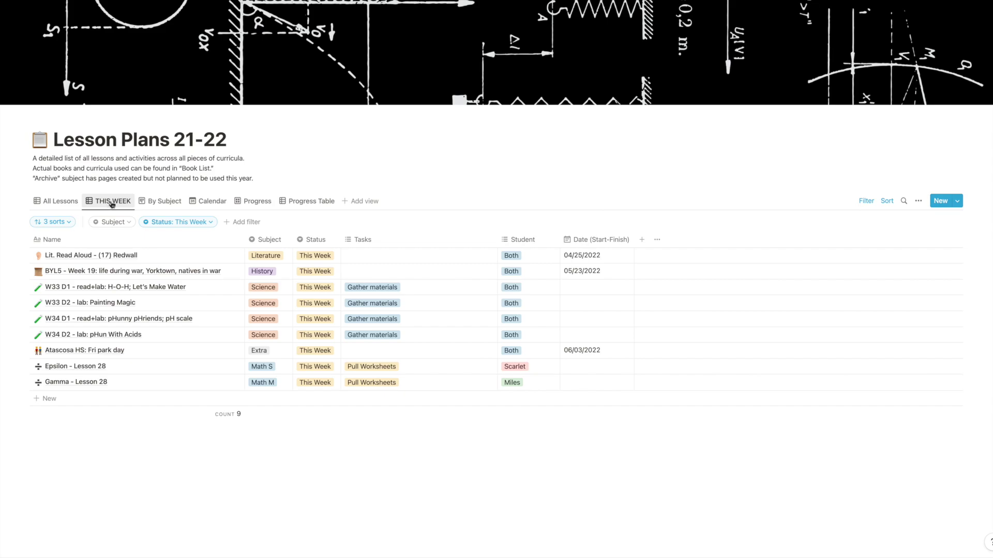
pyautogui.click(58, 202)
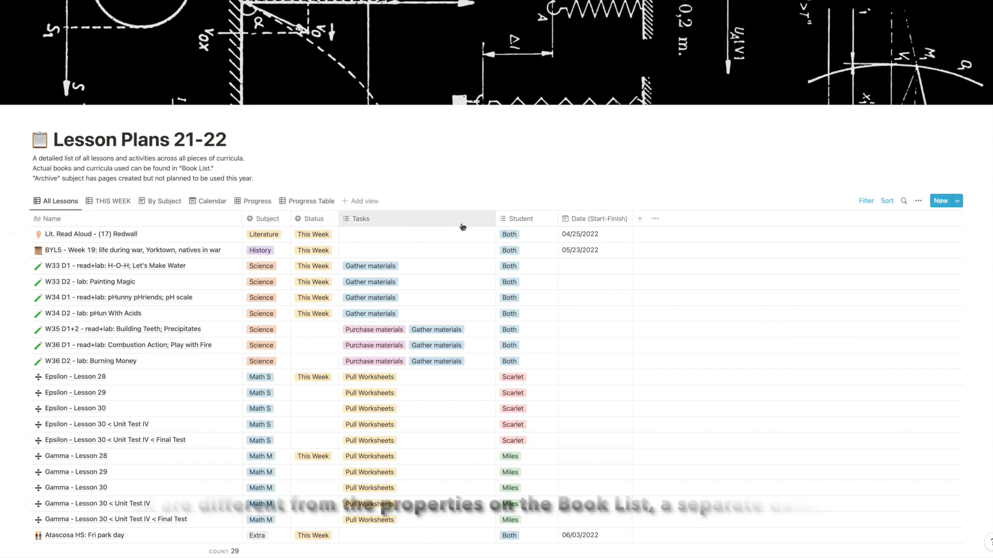
# Open the Lit. Read Aloud - (17) Redwall lesson and examine the options of its Status, Subject and Tasks properties.
pyautogui.click(224, 236)
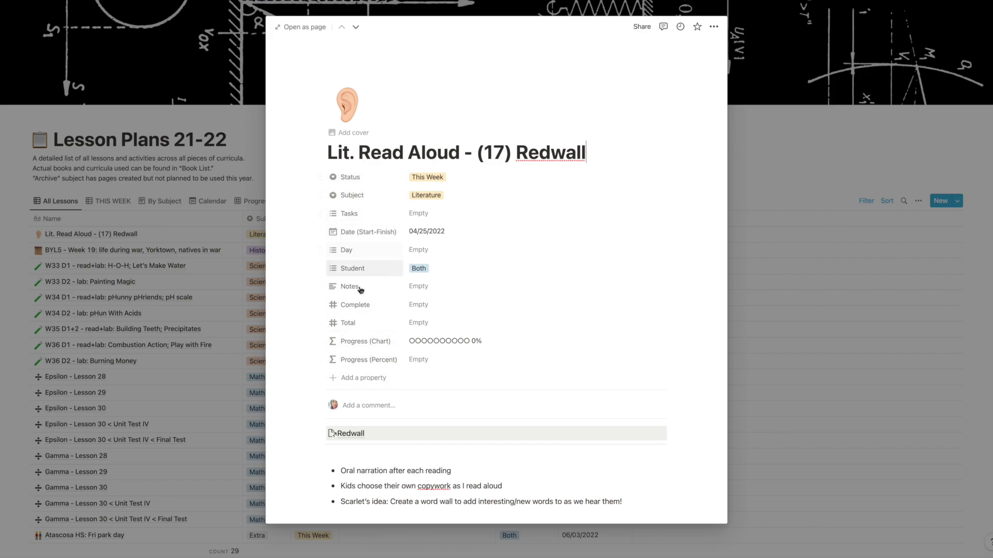
pyautogui.click(199, 225)
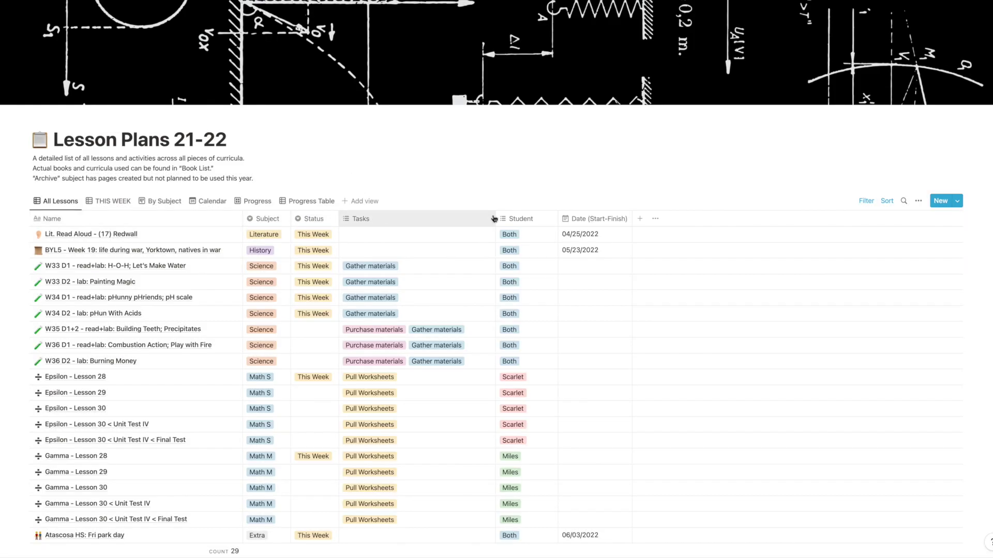
pyautogui.click(222, 234)
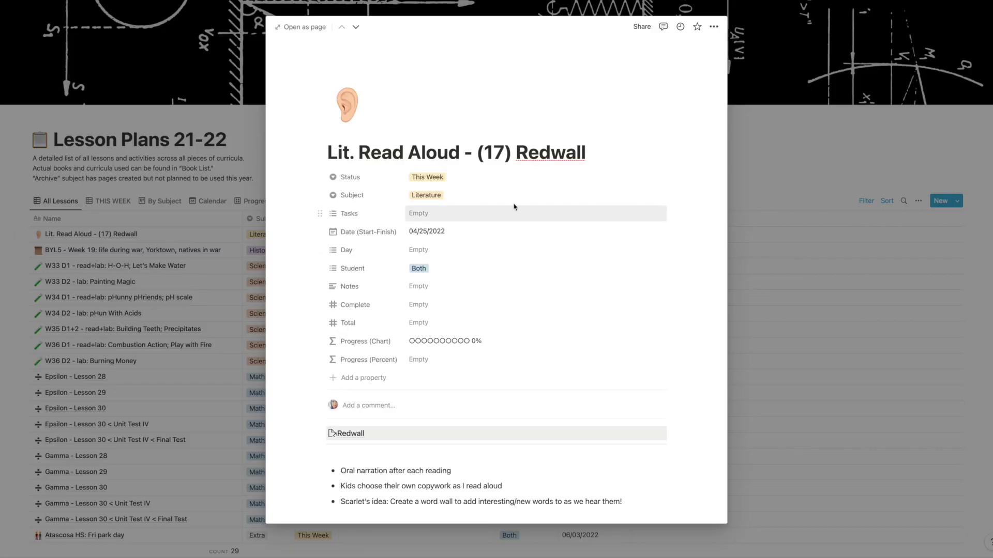
pyautogui.click(436, 179)
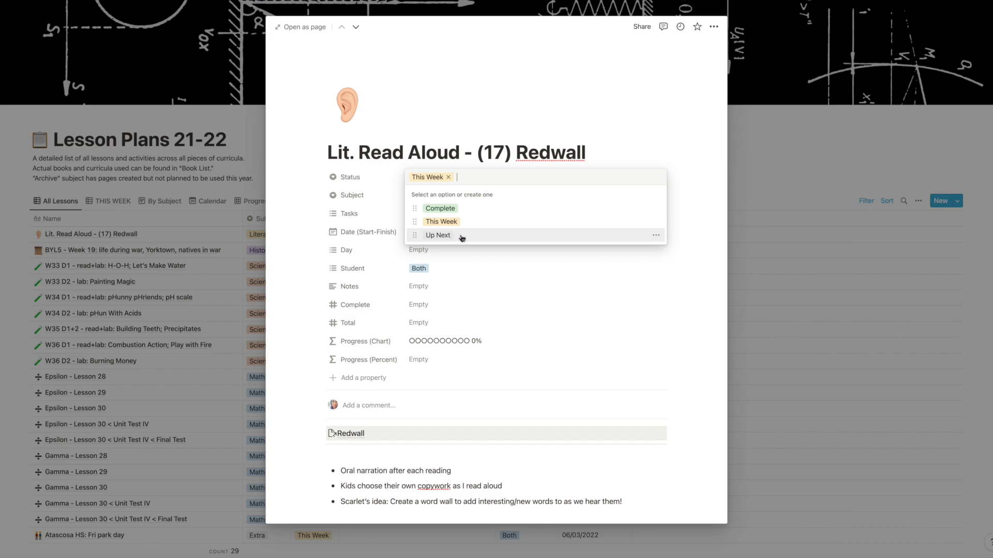
pyautogui.click(696, 172)
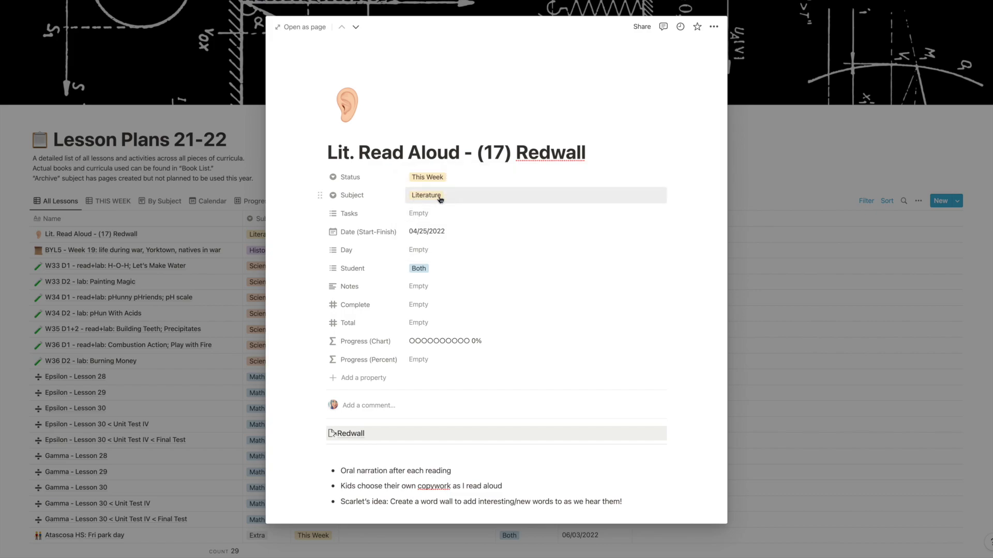
pyautogui.click(431, 197)
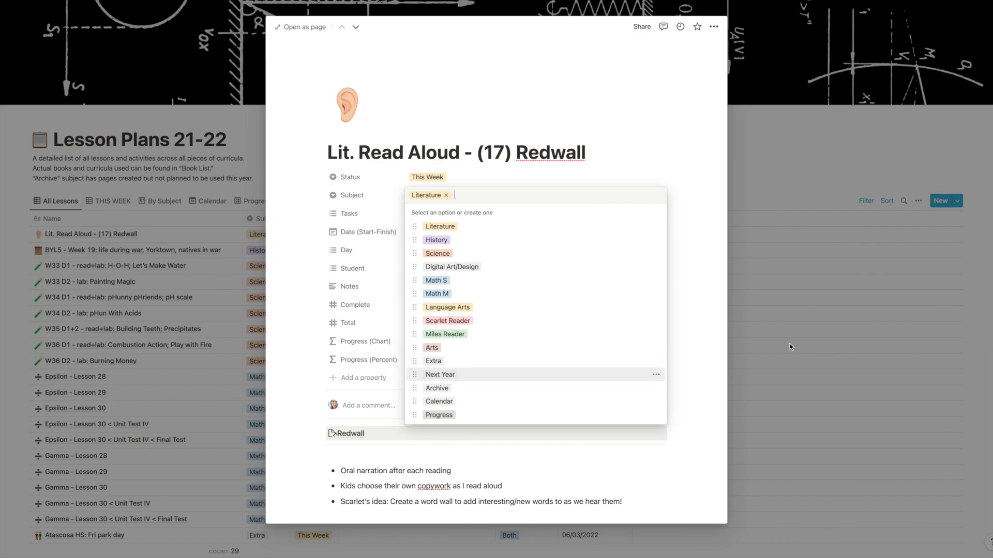
pyautogui.click(693, 280)
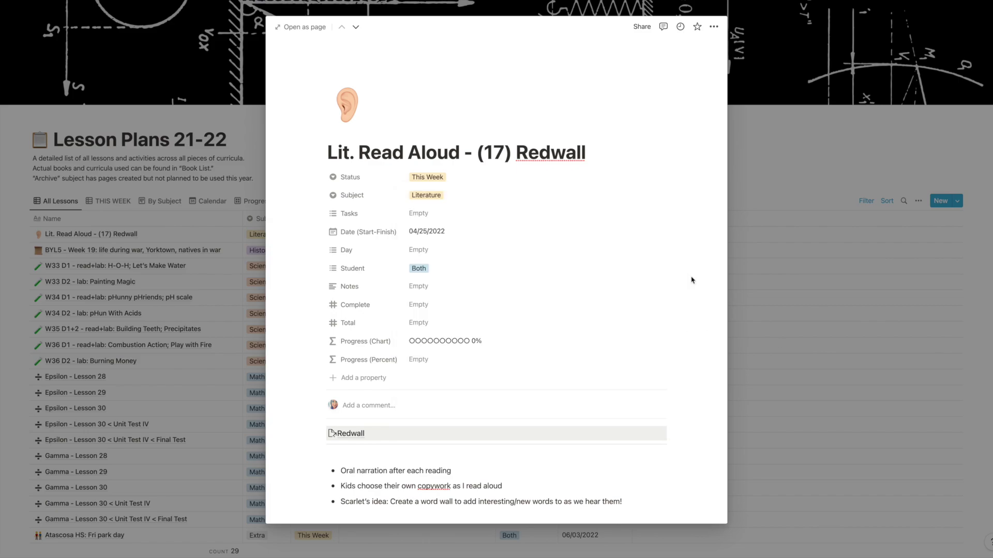
pyautogui.click(420, 215)
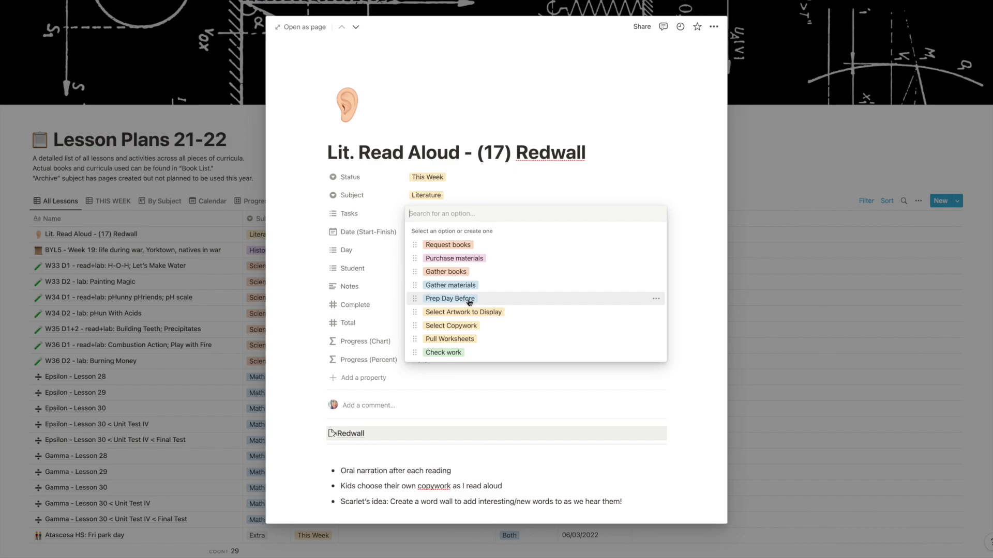
pyautogui.click(776, 243)
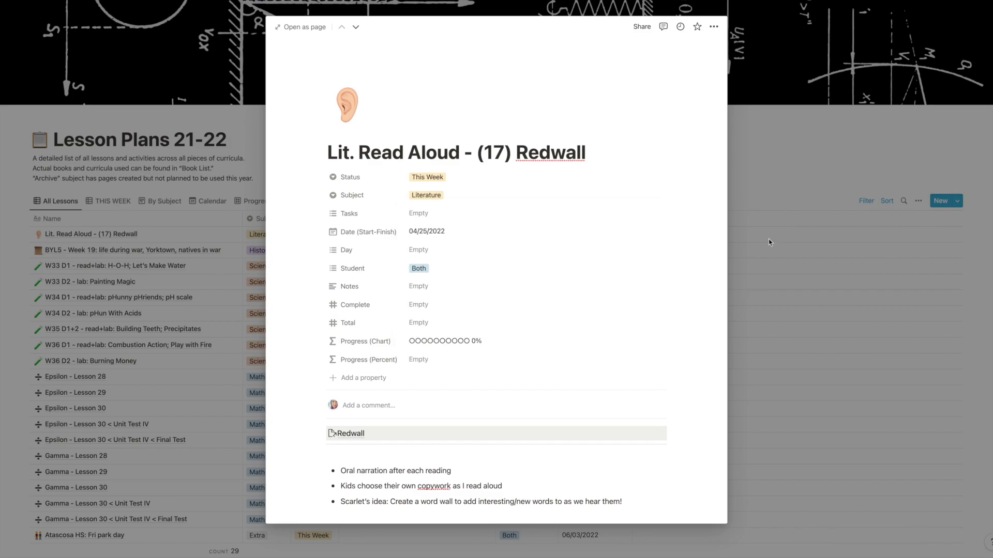
pyautogui.click(769, 242)
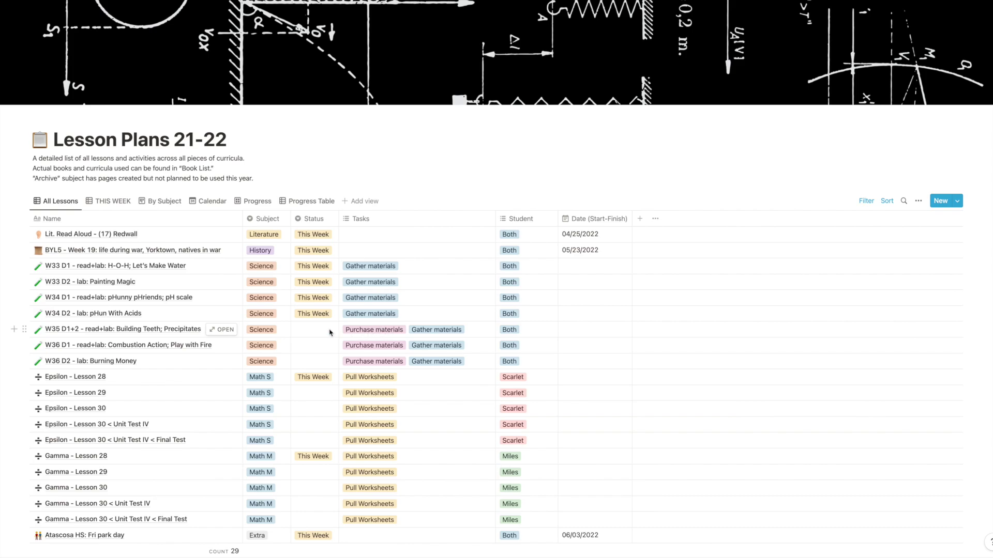
# Examine the Day and Student options and the progress properties of the Lit. Read Aloud - (17) Redwall lesson.
pyautogui.click(222, 234)
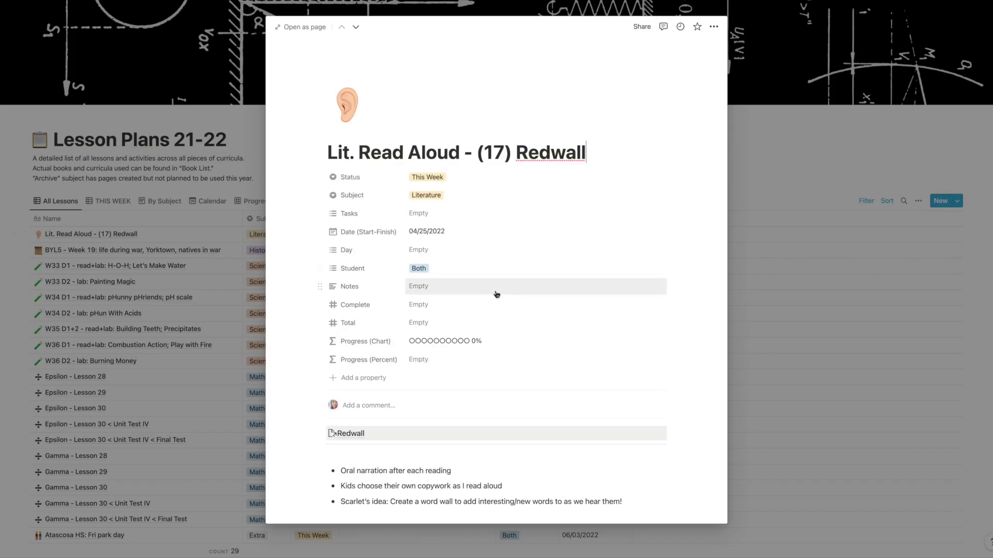
pyautogui.click(432, 255)
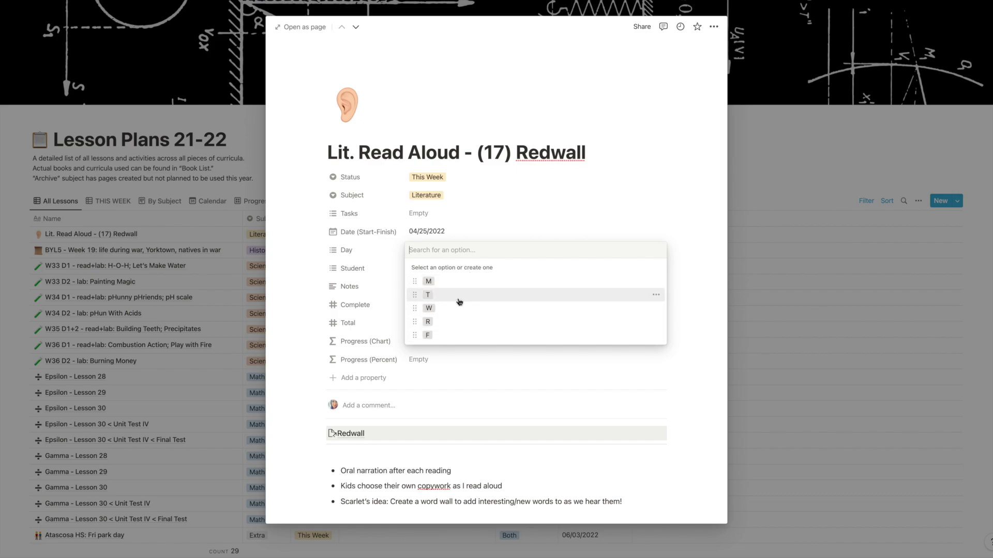
pyautogui.click(704, 260)
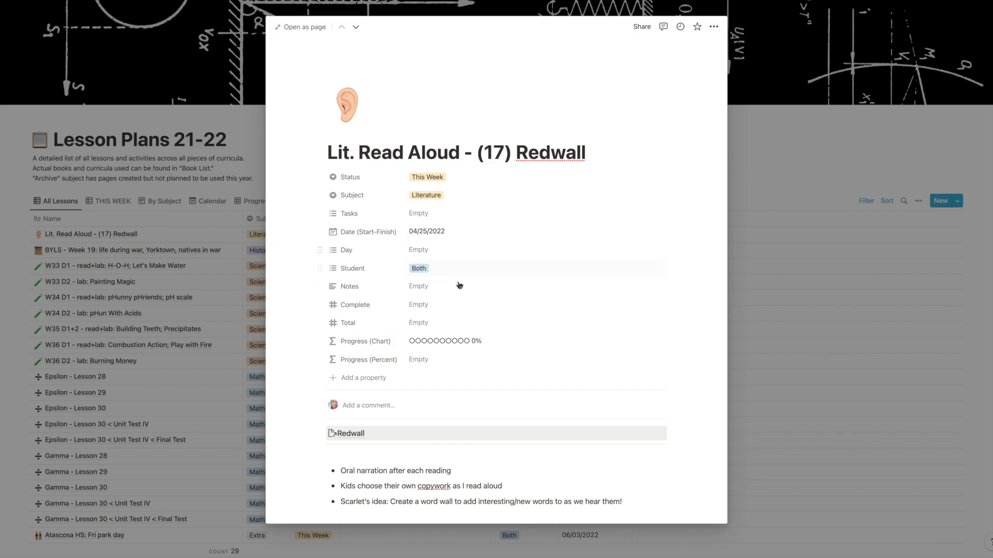
pyautogui.click(443, 272)
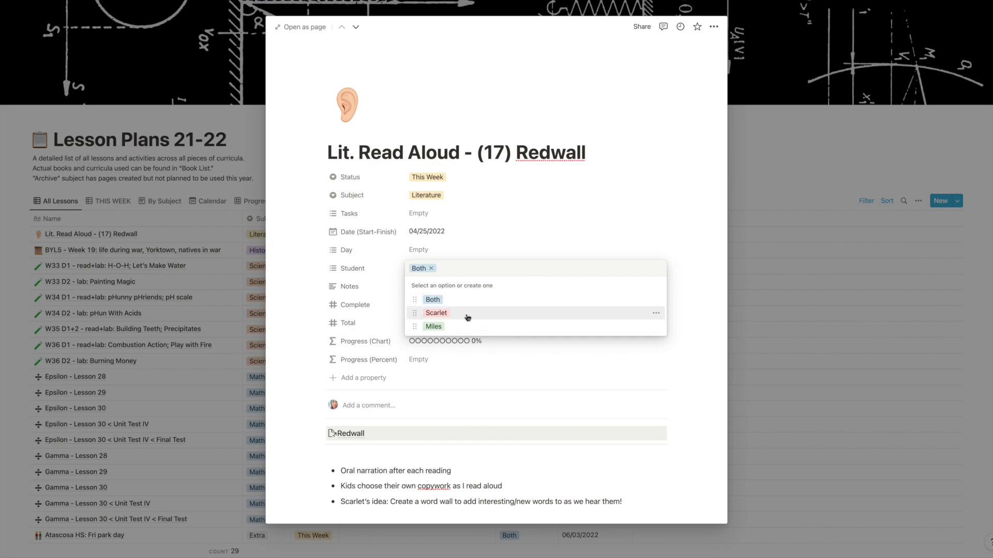
pyautogui.click(686, 264)
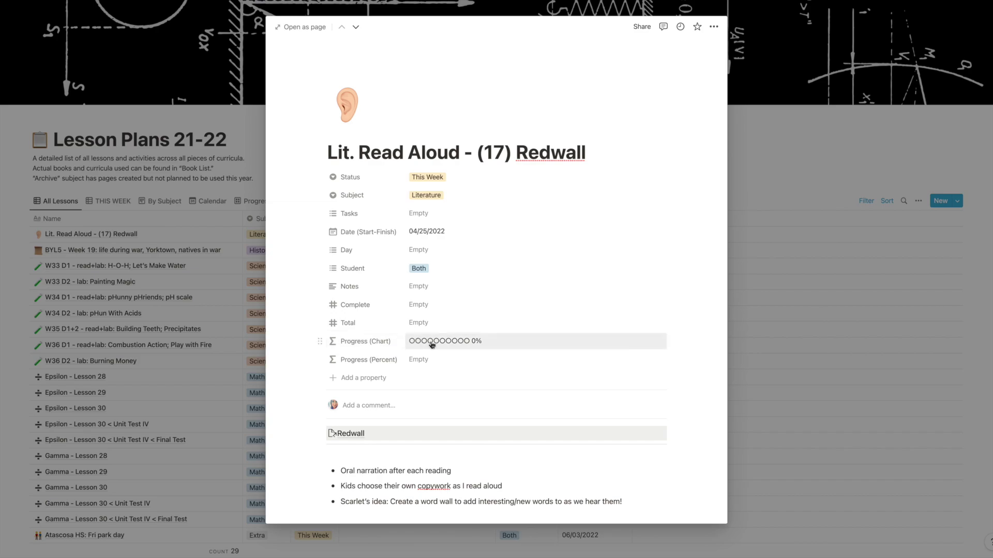
pyautogui.click(230, 306)
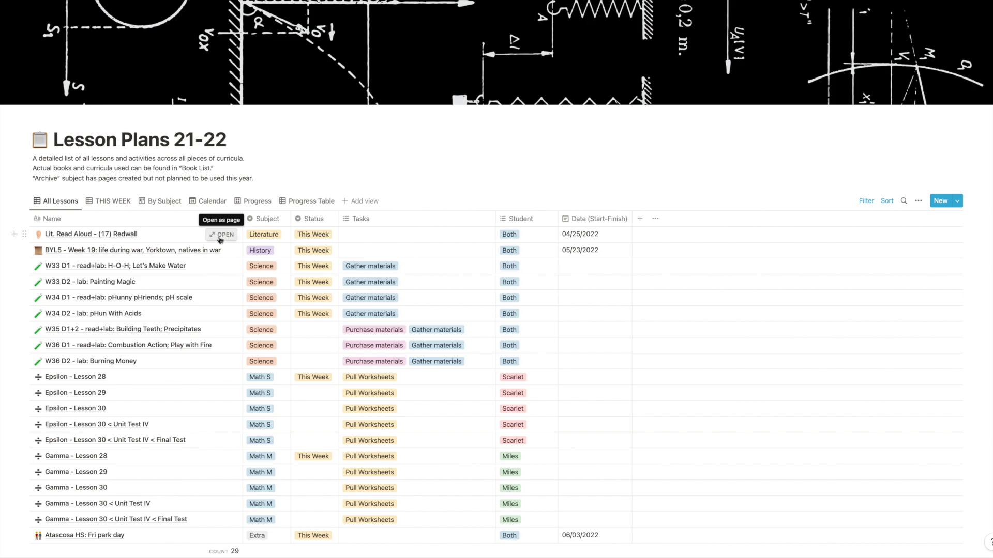
# Clear the Not Complete condition from the Status filter of the All Lessons view.
pyautogui.click(867, 203)
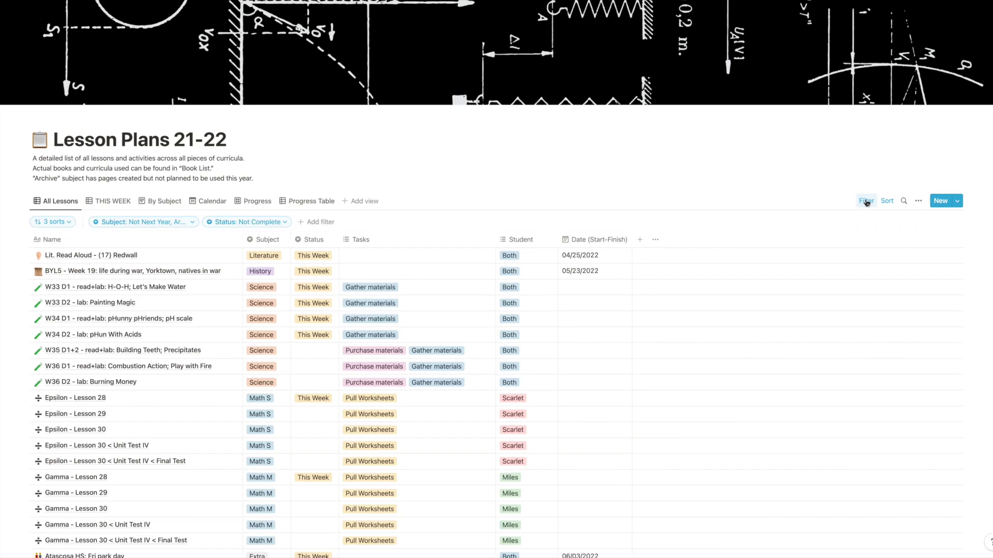
pyautogui.click(289, 226)
pyautogui.click(230, 252)
pyautogui.press('Escape')
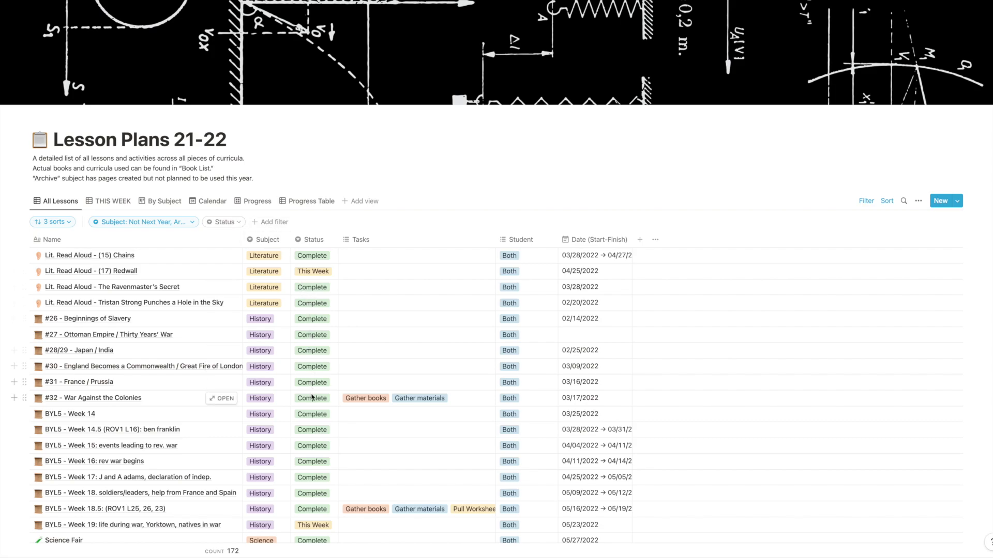
# Open the Lit. Read Aloud - Tristan Strong Punches a Hole in the Sky lesson and examine its chapter checklist.
pyautogui.scroll(-2, 315, 372)
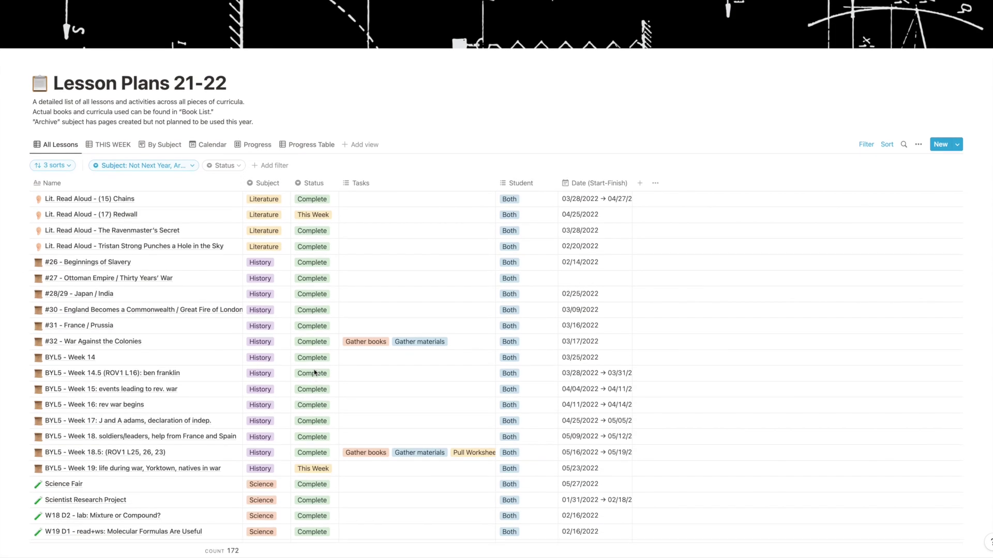
pyautogui.scroll(-2, 314, 373)
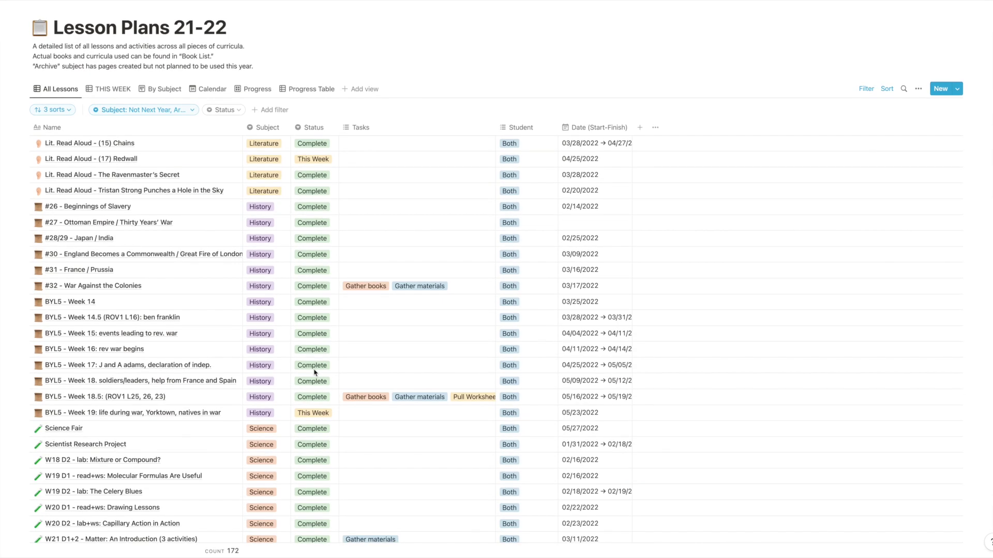
pyautogui.scroll(4, 314, 373)
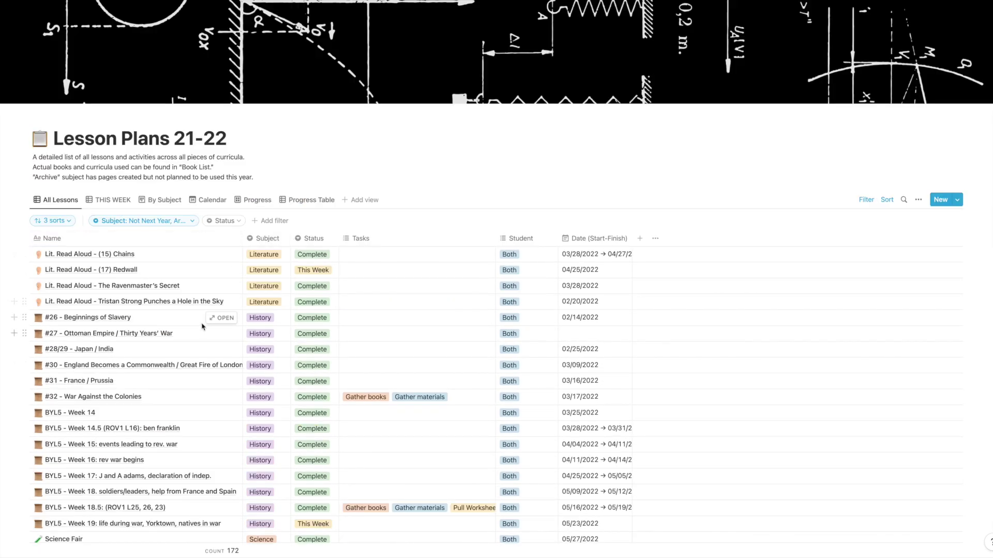
pyautogui.click(225, 303)
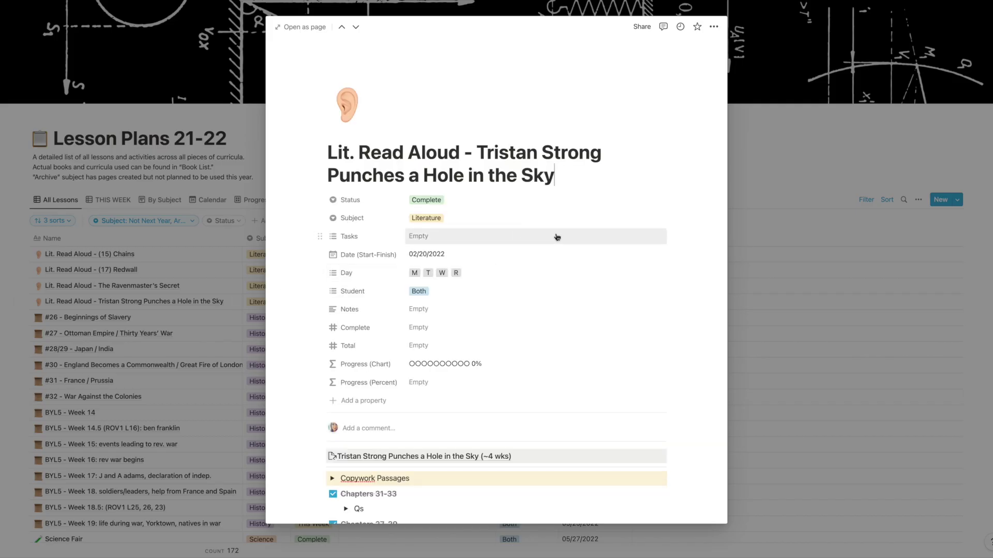
pyautogui.scroll(-7, 555, 304)
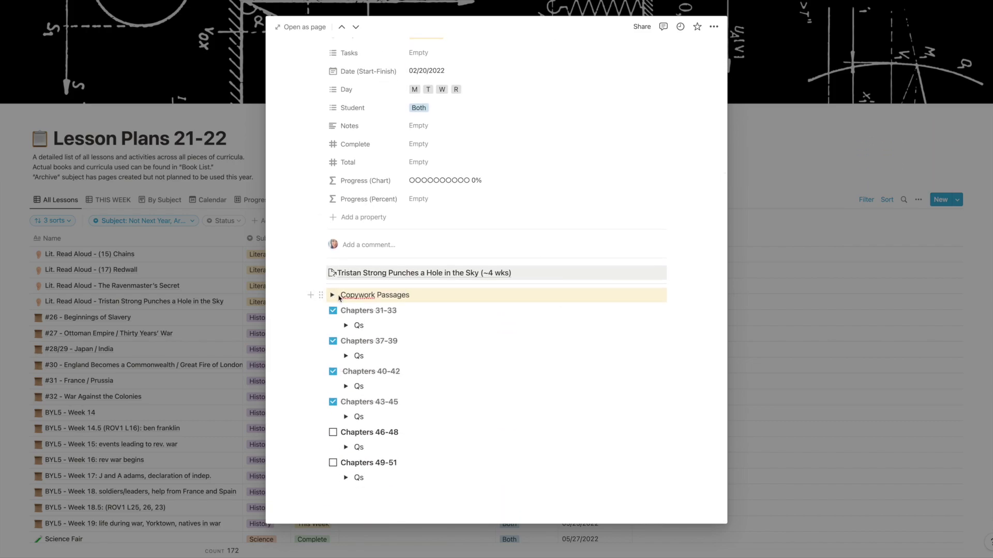
# Examine the Chapters 31-33 questions and the overall page layout of the Tristan Strong Punches a Hole in the Sky lesson.
pyautogui.click(346, 325)
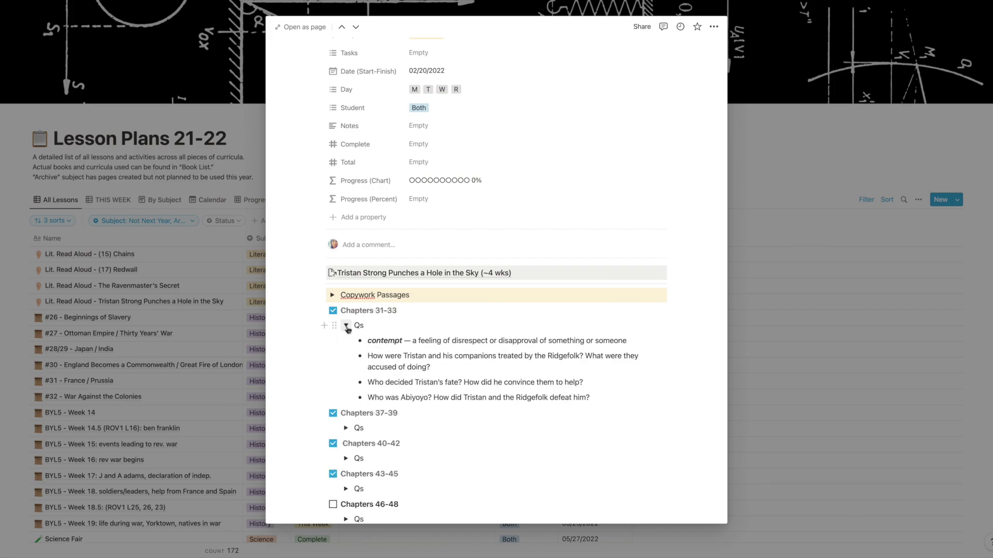
pyautogui.click(346, 325)
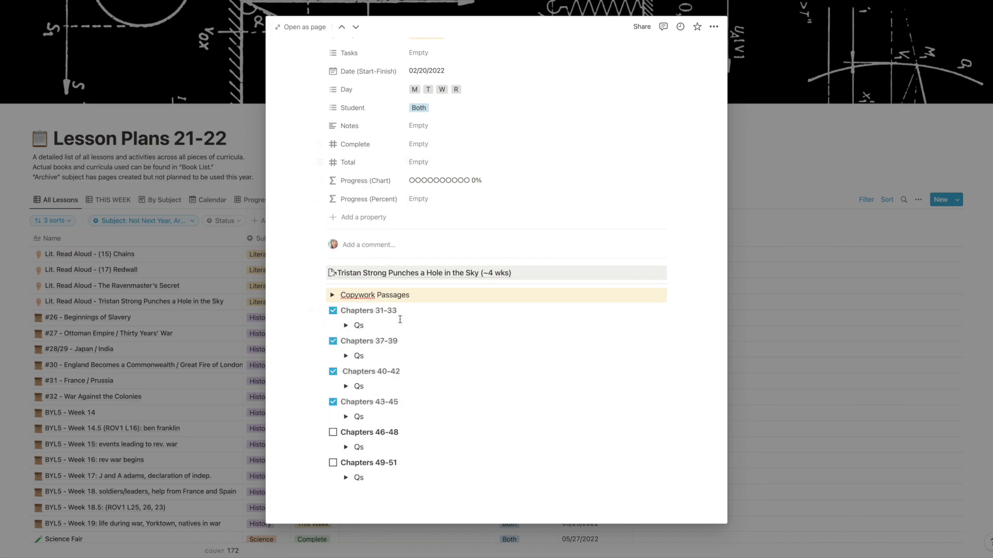
pyautogui.scroll(3, 465, 347)
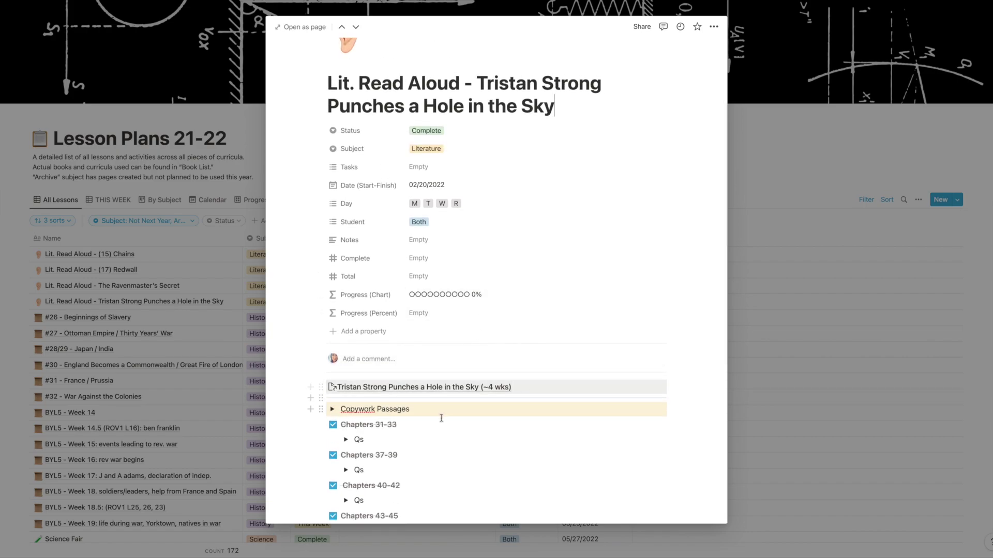
pyautogui.scroll(-3, 443, 417)
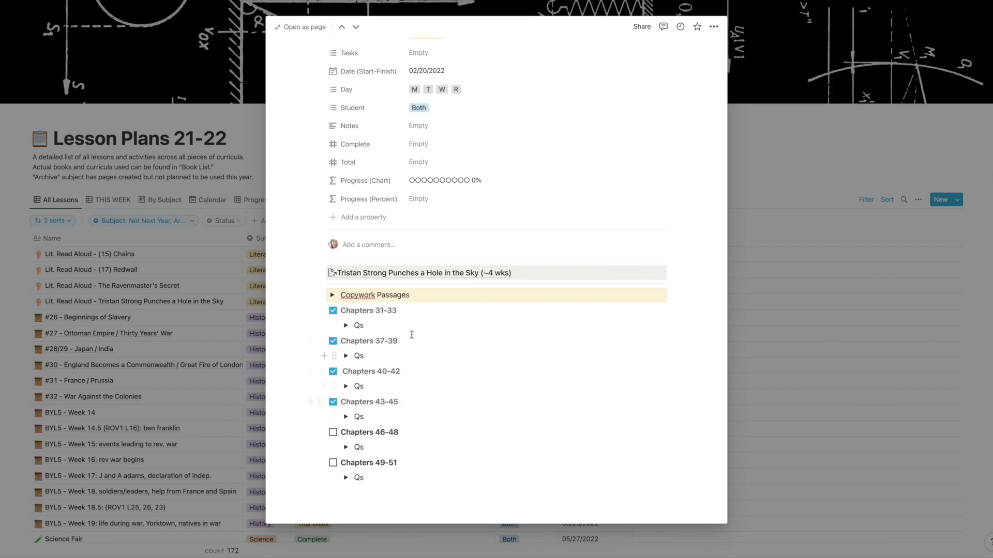
# Add the line "dfksdhfgkjsdh" below the Chapters 49-51 questions, trying it as Heading 1 before turning it into a to-do list item.
pyautogui.click(468, 494)
pyautogui.write('dfksdhfgkjsdh')
pyautogui.doubleClick(363, 493)
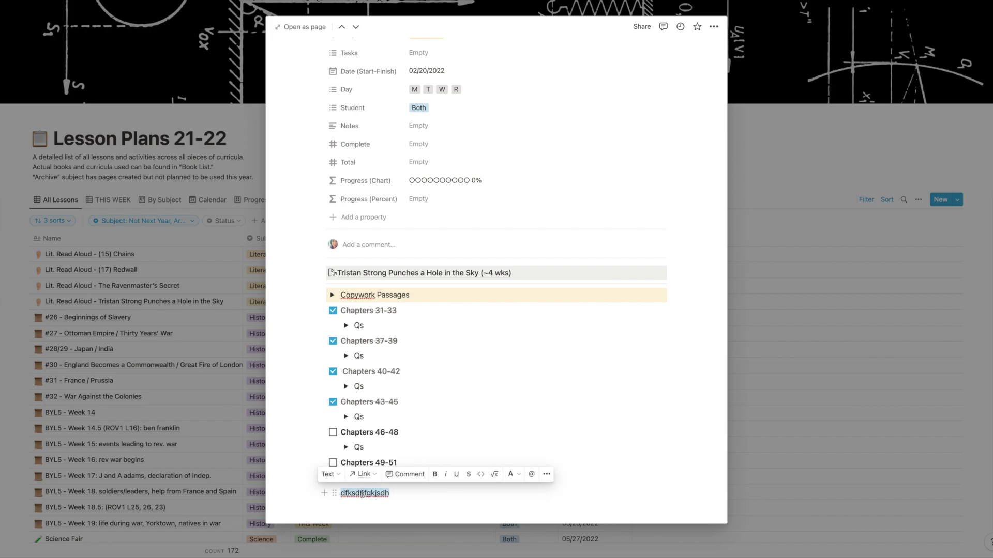
pyautogui.click(326, 475)
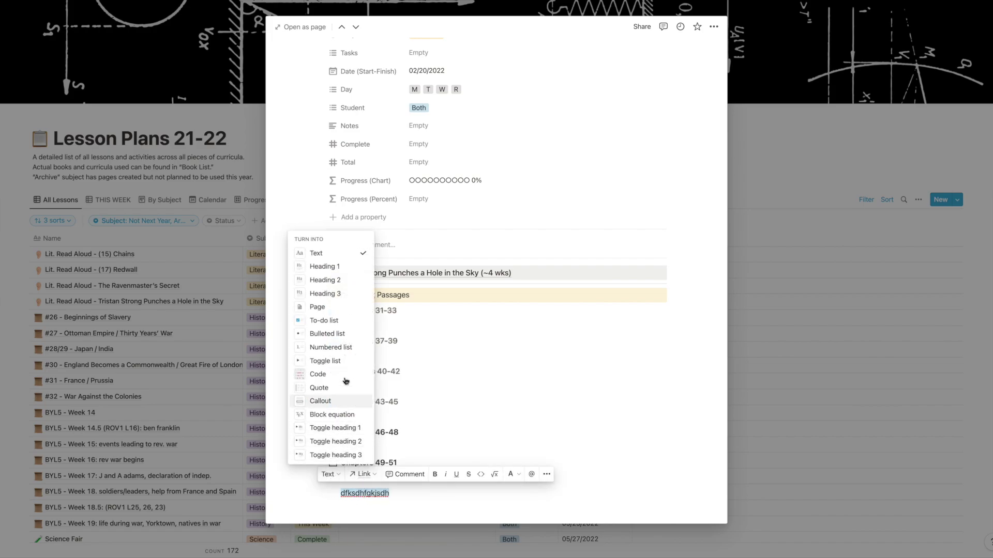
pyautogui.click(352, 268)
pyautogui.click(335, 460)
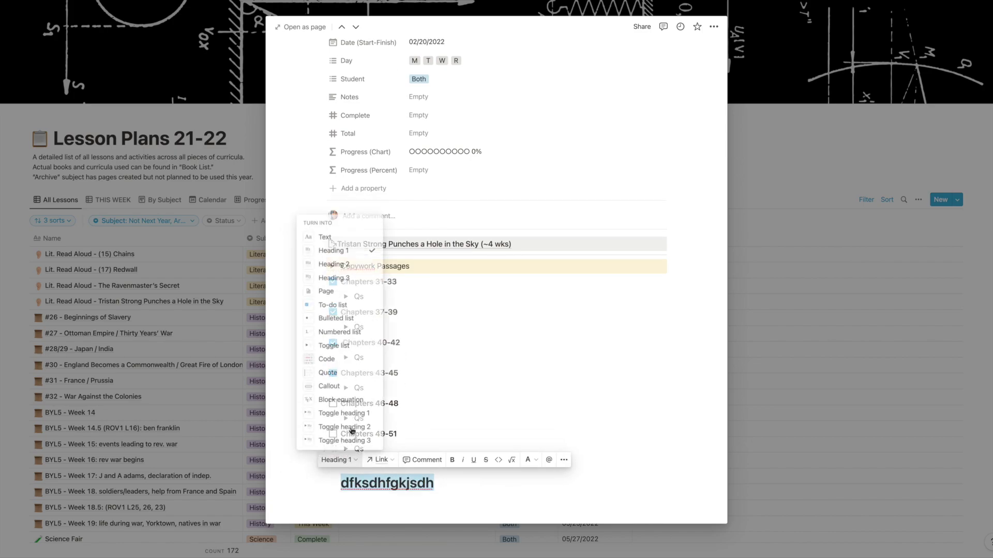
pyautogui.click(341, 305)
# Turn the dfksdhfgkjsdh item into a page, open it, and convert it back to a to-do list item in the lesson.
pyautogui.click(352, 459)
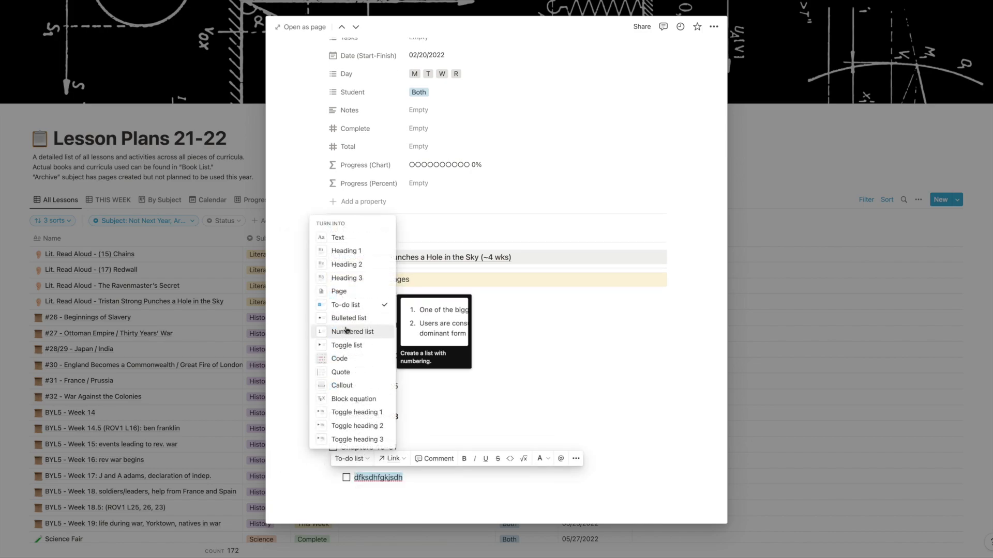
pyautogui.click(344, 293)
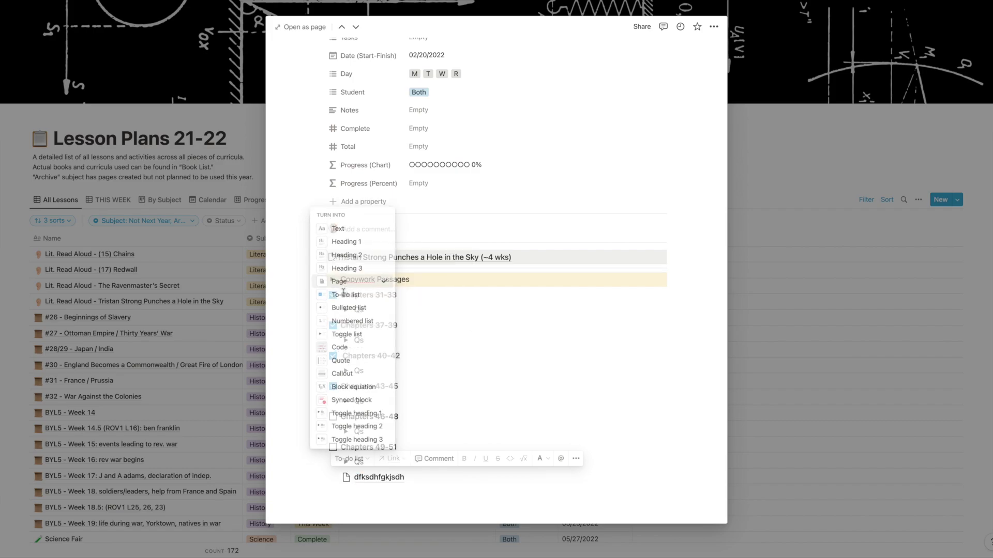
pyautogui.click(382, 480)
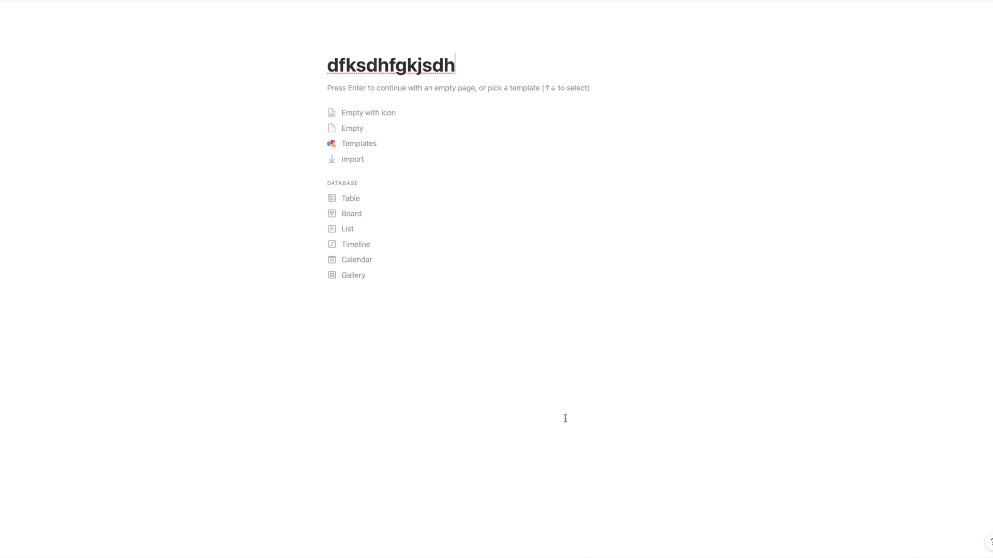
pyautogui.click(169, 1)
pyautogui.scroll(-5, 545, 351)
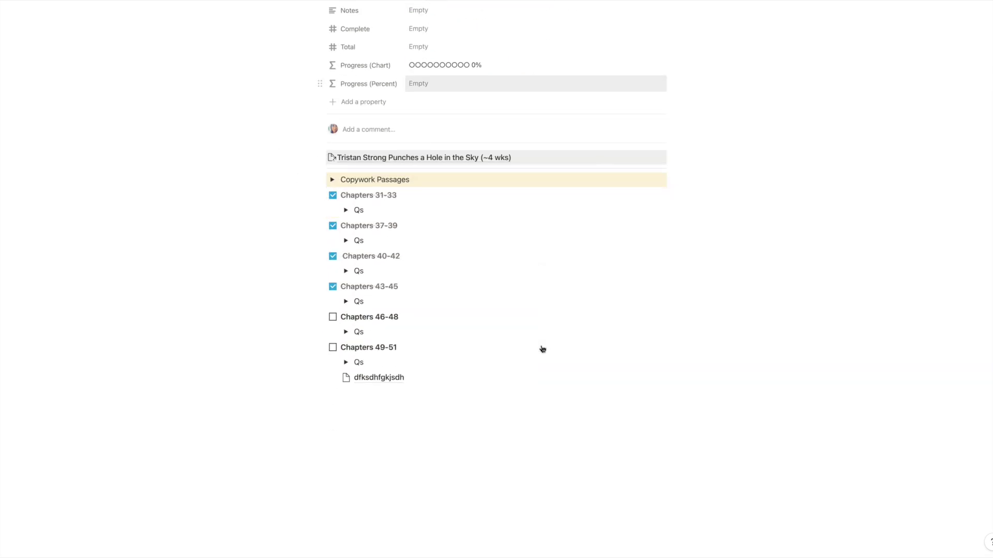
pyautogui.click(334, 377)
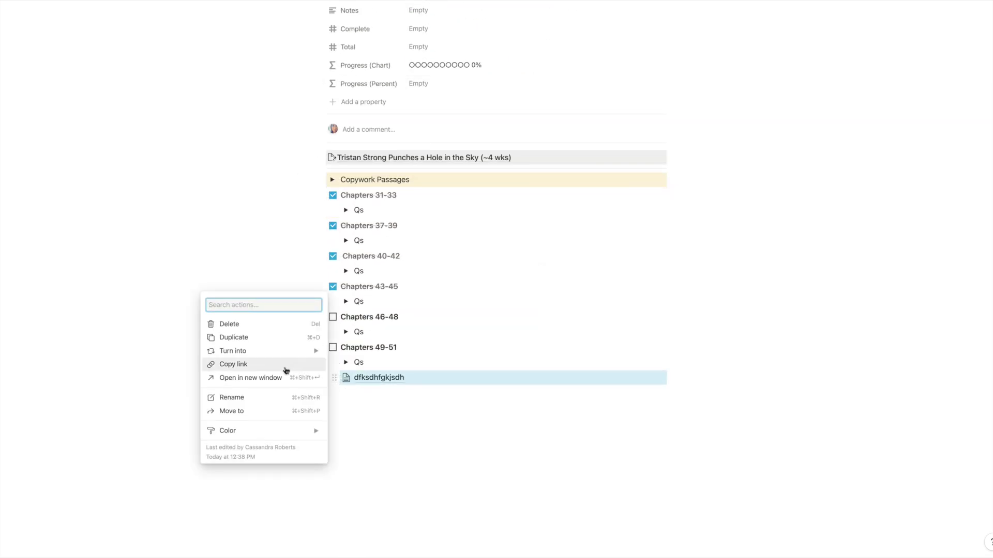
pyautogui.moveTo(286, 356)
pyautogui.click(387, 312)
# Turn the dfksdhfgkjsdh item into a toggle list and add the text "hvjfsdbjfhd" inside it, collapsing and expanding the toggle.
pyautogui.doubleClick(379, 377)
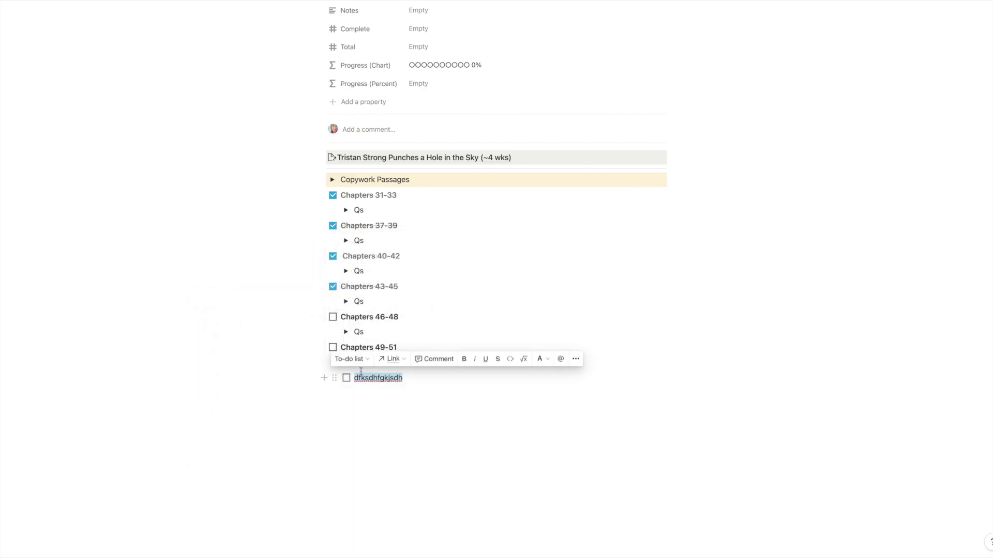
pyautogui.click(353, 361)
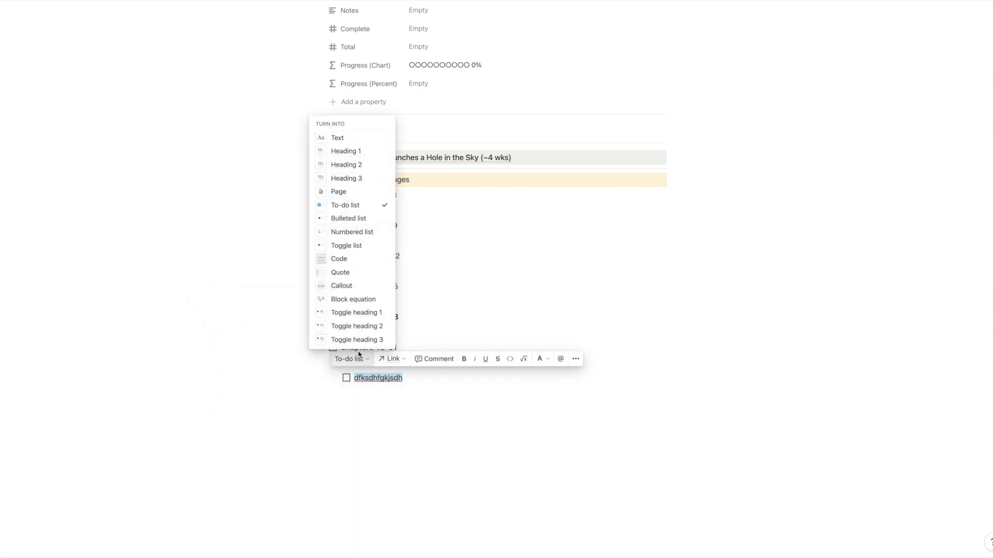
pyautogui.click(362, 246)
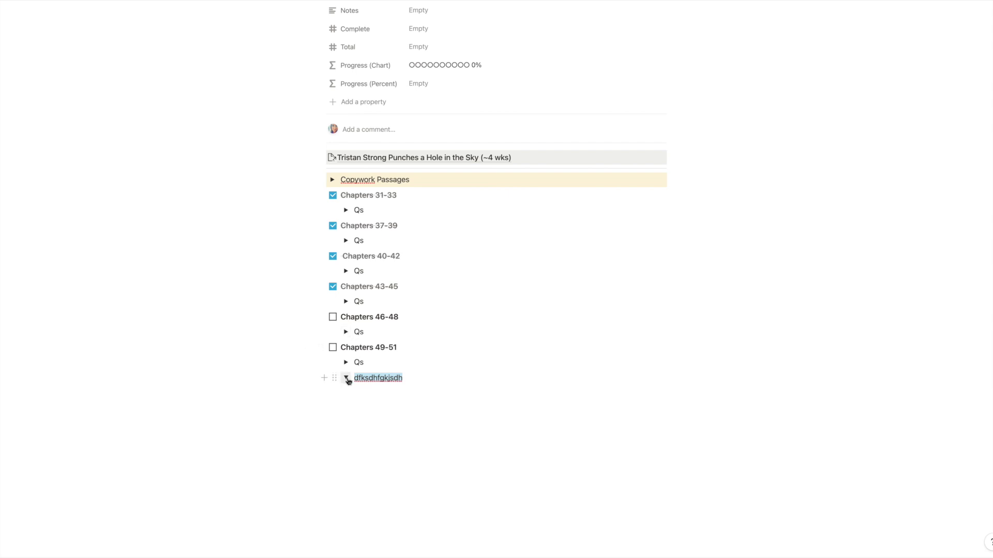
pyautogui.click(421, 383)
pyautogui.press('Return')
pyautogui.write('hvjfsdbjfhd')
pyautogui.click(346, 379)
pyautogui.click(346, 378)
# Try the hvjfsdbjfhd text as a quote and convert it to a callout.
pyautogui.doubleClick(373, 393)
pyautogui.click(344, 374)
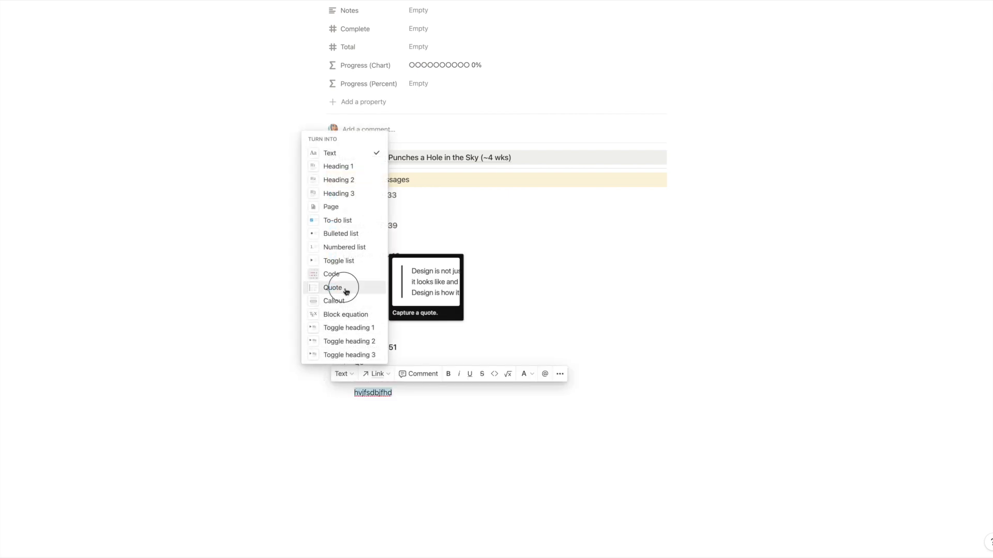
pyautogui.click(342, 288)
pyautogui.click(362, 376)
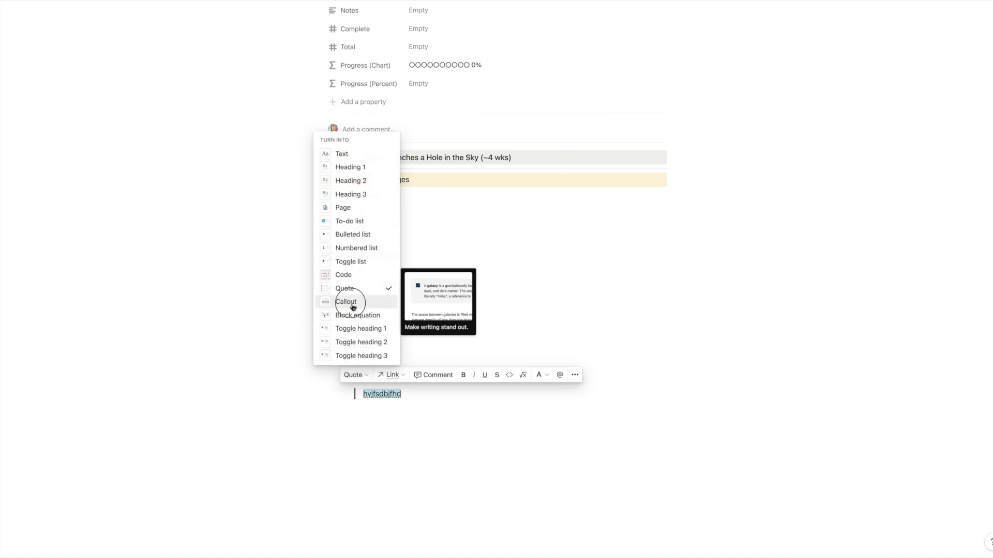
pyautogui.click(354, 301)
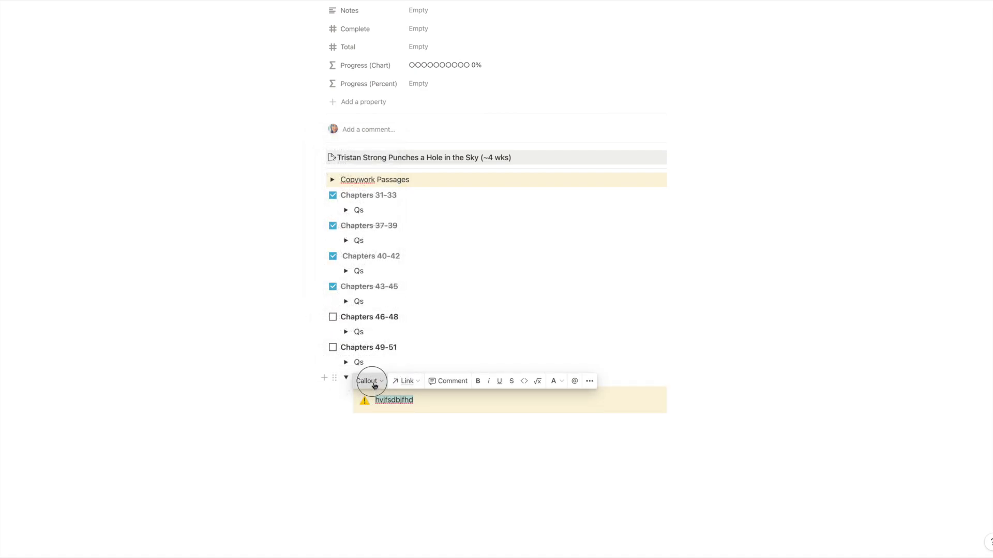
pyautogui.click(367, 381)
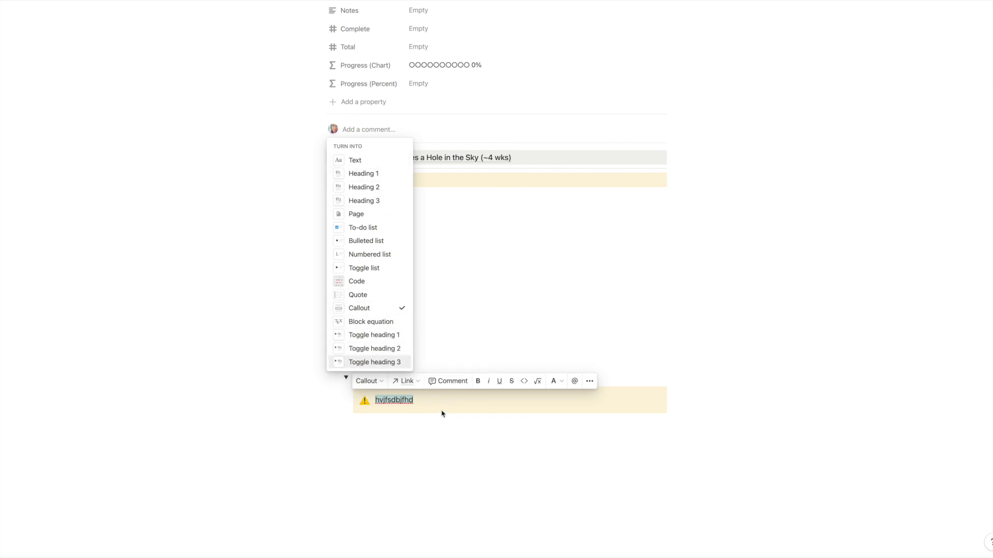
pyautogui.press('Escape')
pyautogui.click(439, 430)
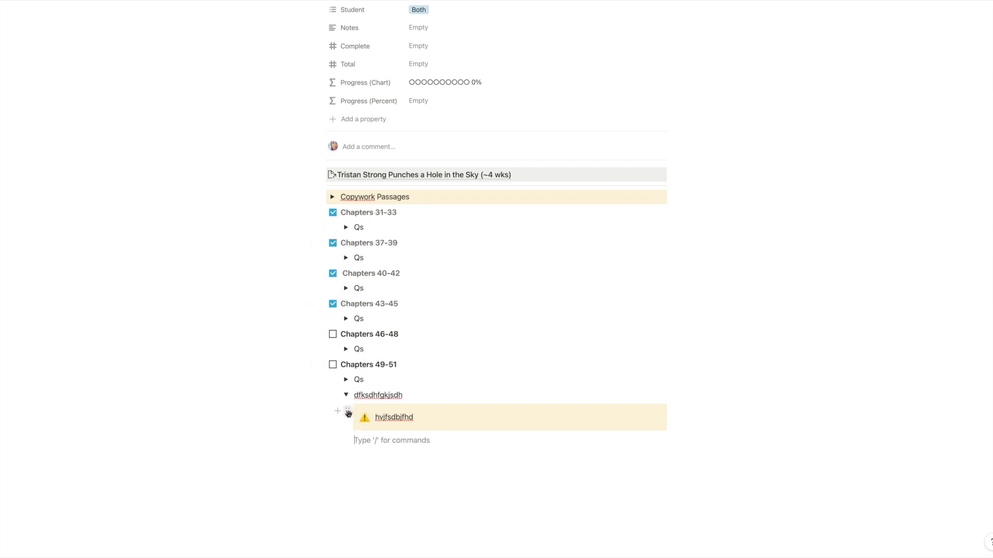
# Move the hvjfsdbjfhd callout under Chapters 37-39, expand the questions there, and nest the callout below them.
pyautogui.moveTo(348, 414); pyautogui.dragTo(330, 269)
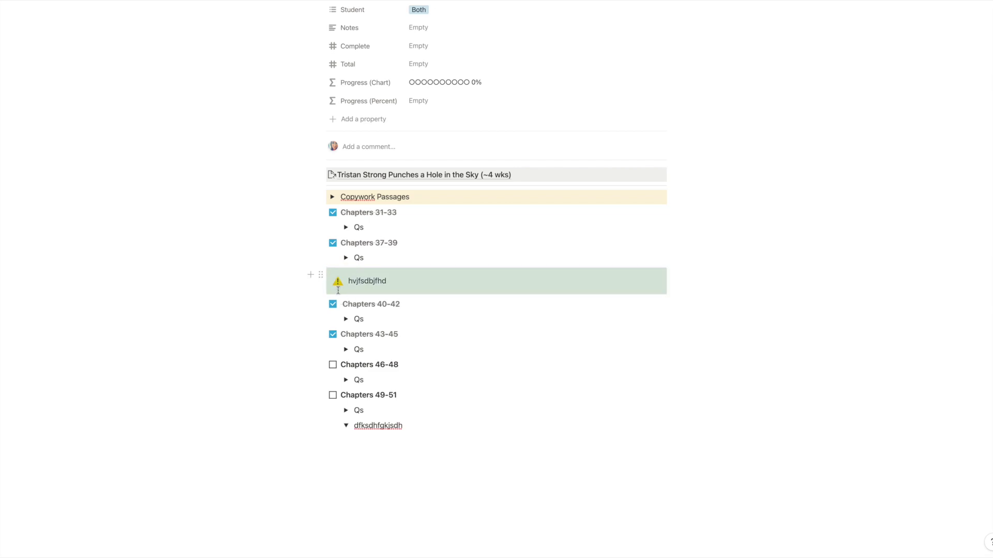
pyautogui.click(346, 258)
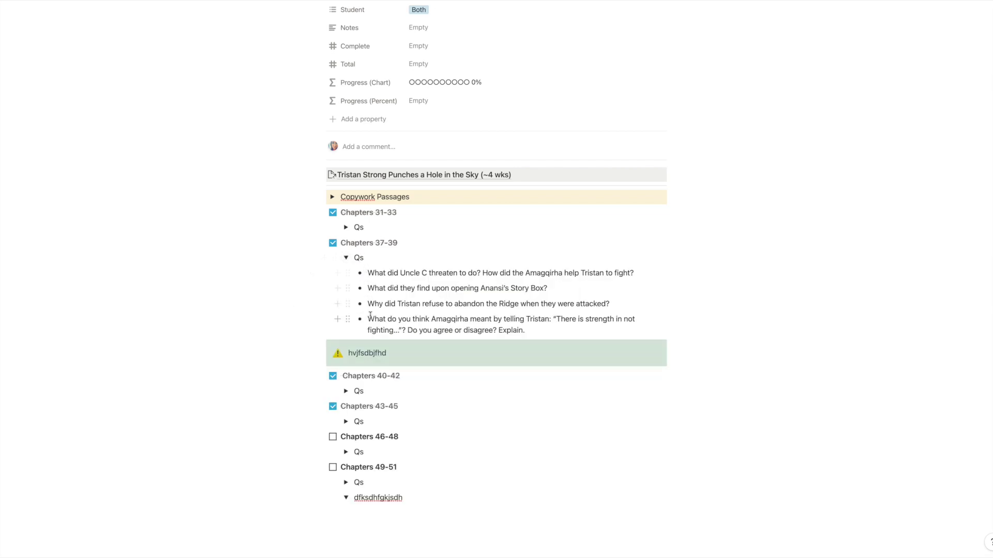
pyautogui.moveTo(323, 352); pyautogui.dragTo(367, 339)
# Give the hvjfsdbjfhd callout a blue background and change its icon to the brain emoji.
pyautogui.moveTo(290, 403)
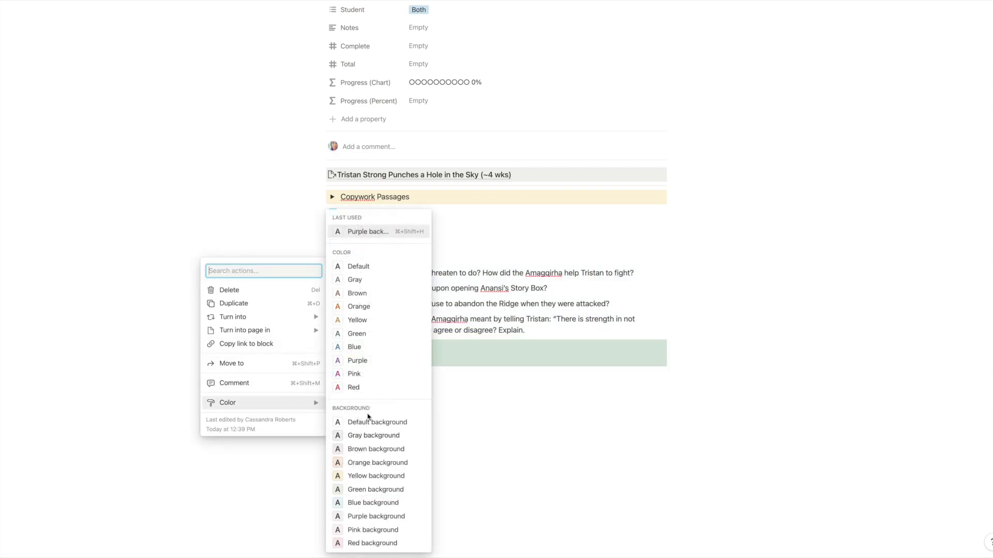
pyautogui.click(373, 502)
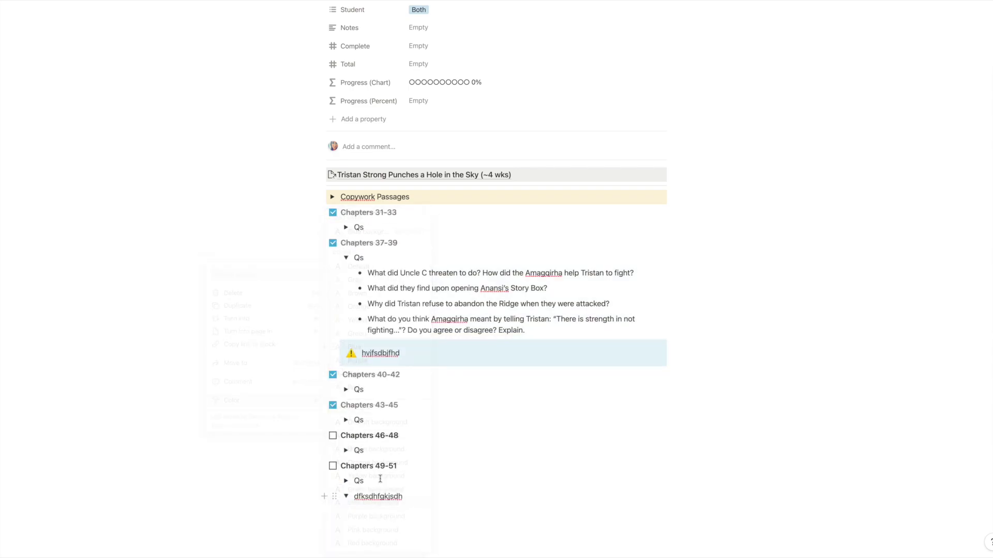
pyautogui.click(351, 353)
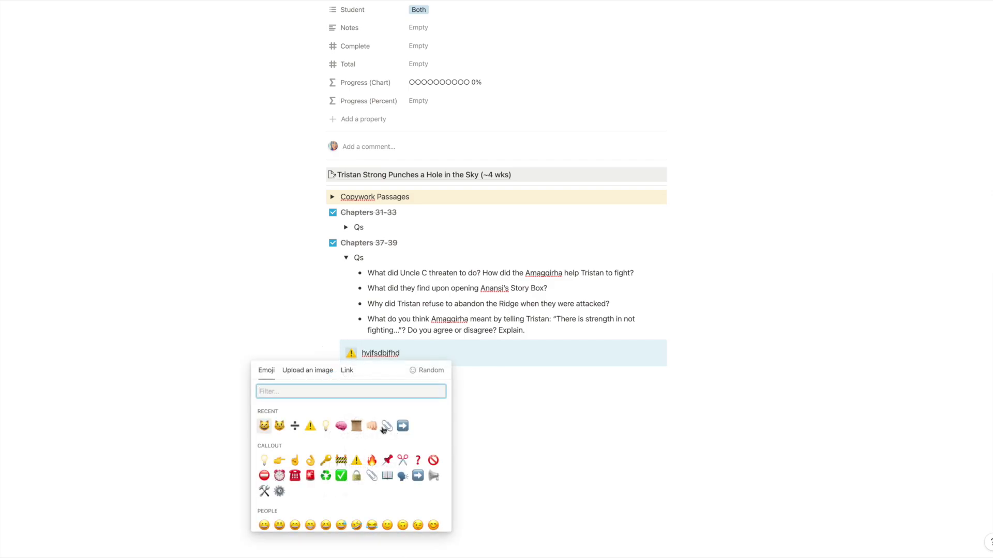
pyautogui.click(341, 427)
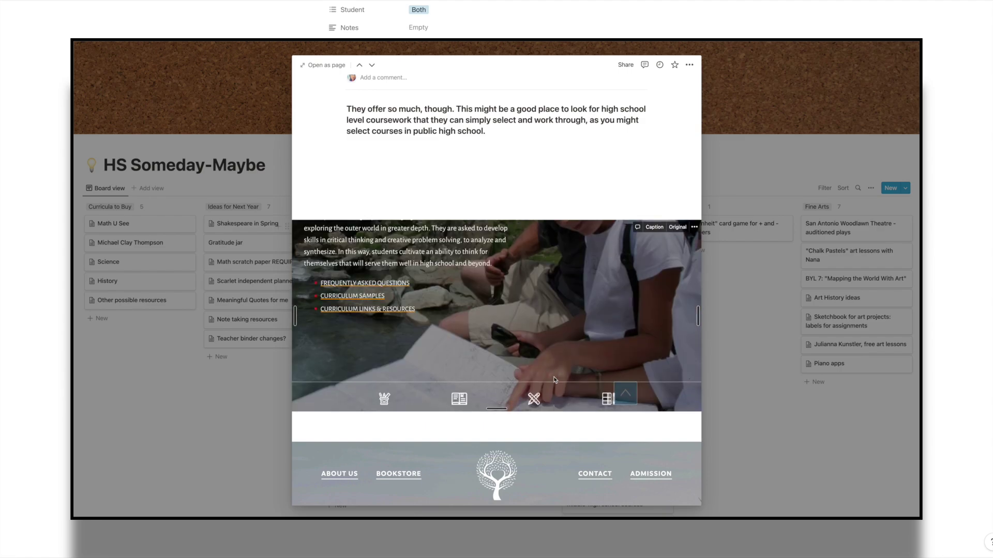
# Examine the embedded Oak Meadow web pages in the curriculum note from the HS Someday-Maybe board.
pyautogui.scroll(-1, 554, 429)
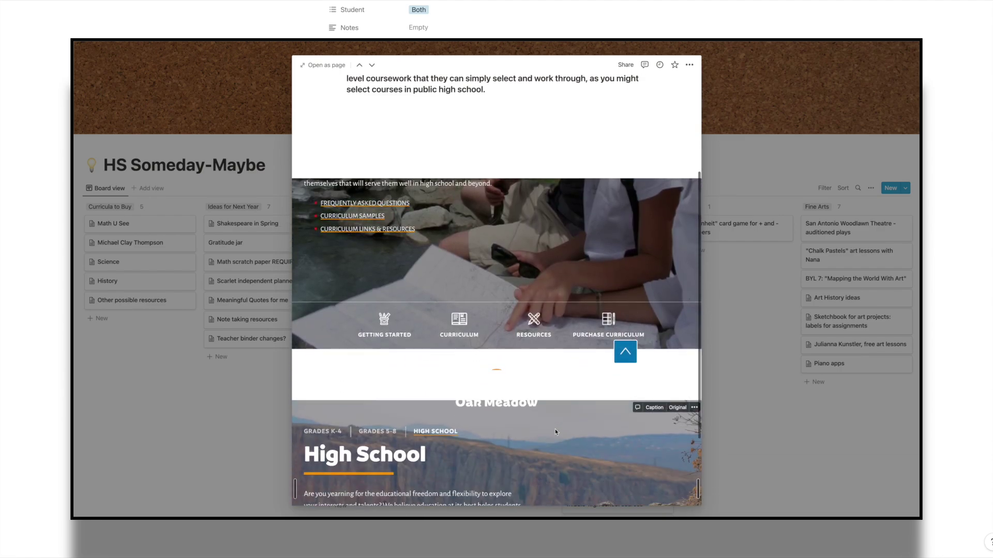
pyautogui.scroll(-2, 555, 390)
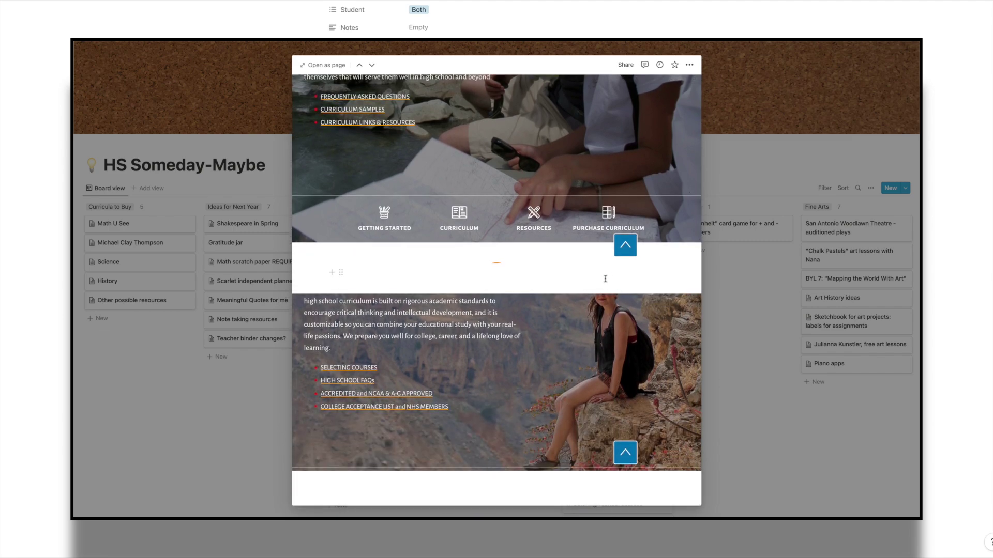
pyautogui.scroll(3, 605, 279)
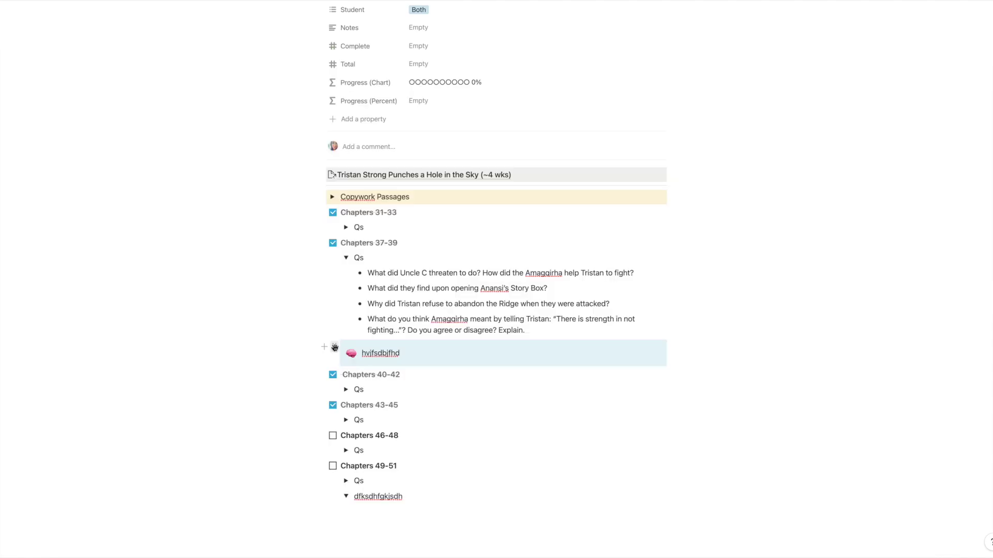
# Return to Lesson Plans 21-22, open the #26 - Beginnings of Slavery lesson, and examine its properties and Books list.
pyautogui.scroll(5, 496, 279)
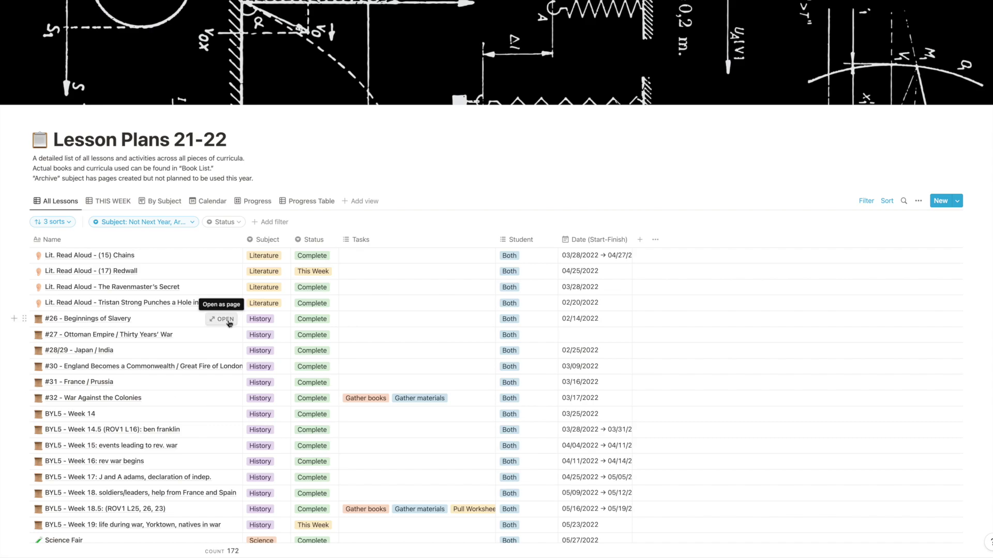
pyautogui.click(229, 323)
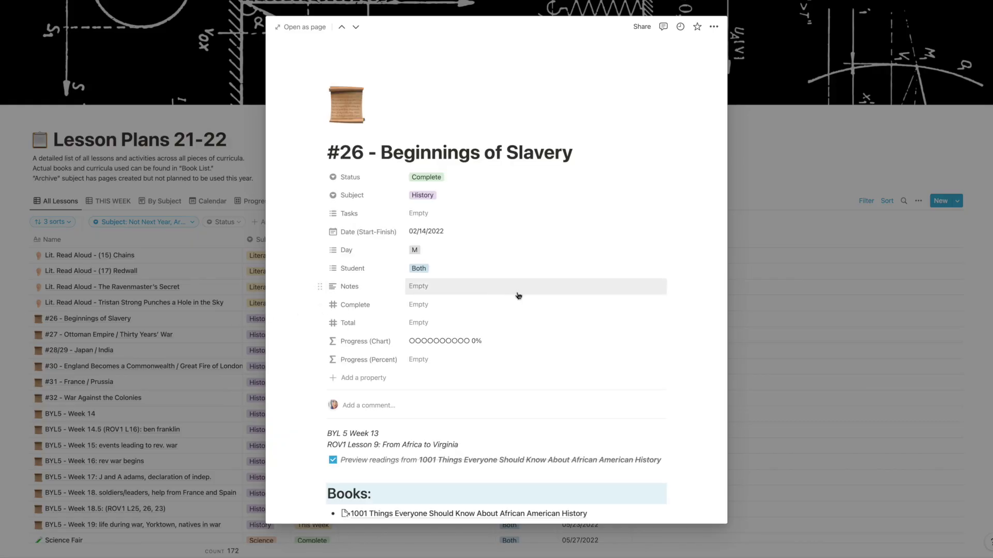
pyautogui.scroll(-1, 523, 296)
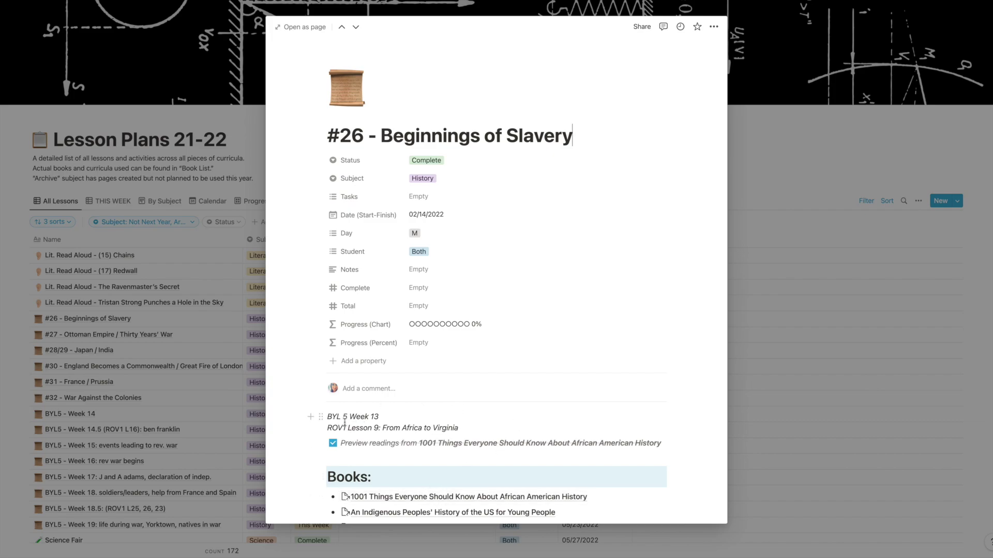
pyautogui.scroll(-5, 450, 414)
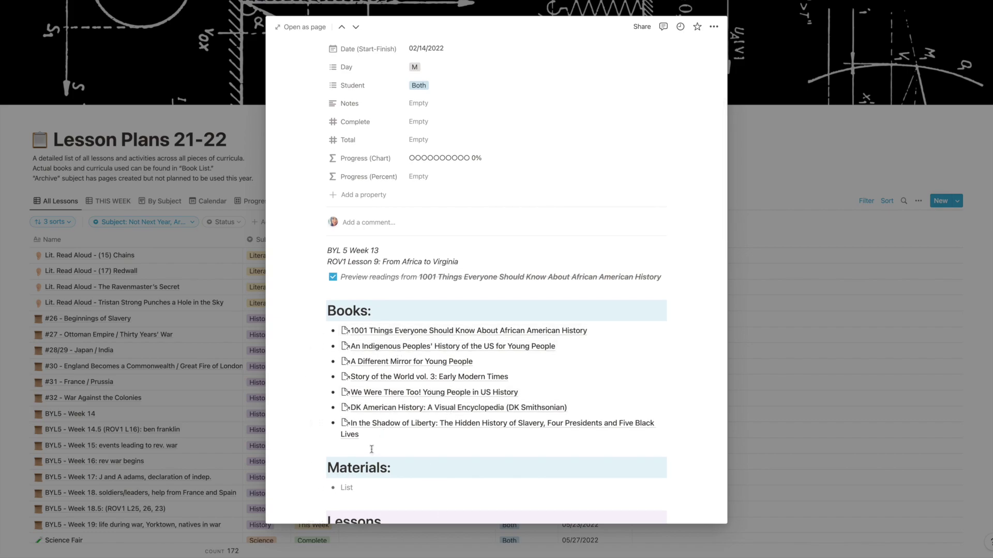
# Open the linked book We Were There Too! Young People in US History and go to the Book List 21-22 database.
pyautogui.click(370, 393)
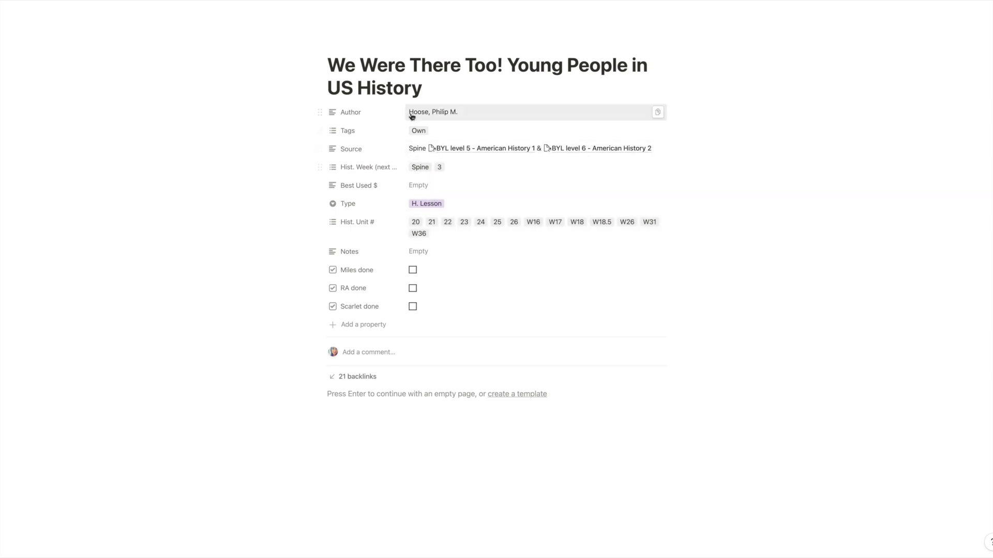
pyautogui.click(448, 133)
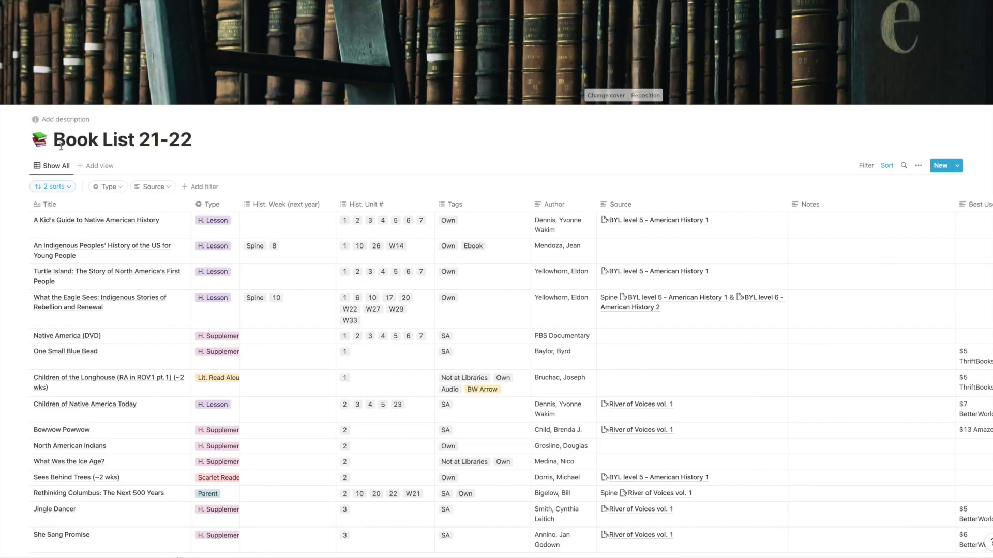
# Return to Lesson Plans 21-22, review the THIS WEEK and By Subject views, and close the Lit. Read Aloud - (17) Redwall page.
pyautogui.moveTo(8, 150)
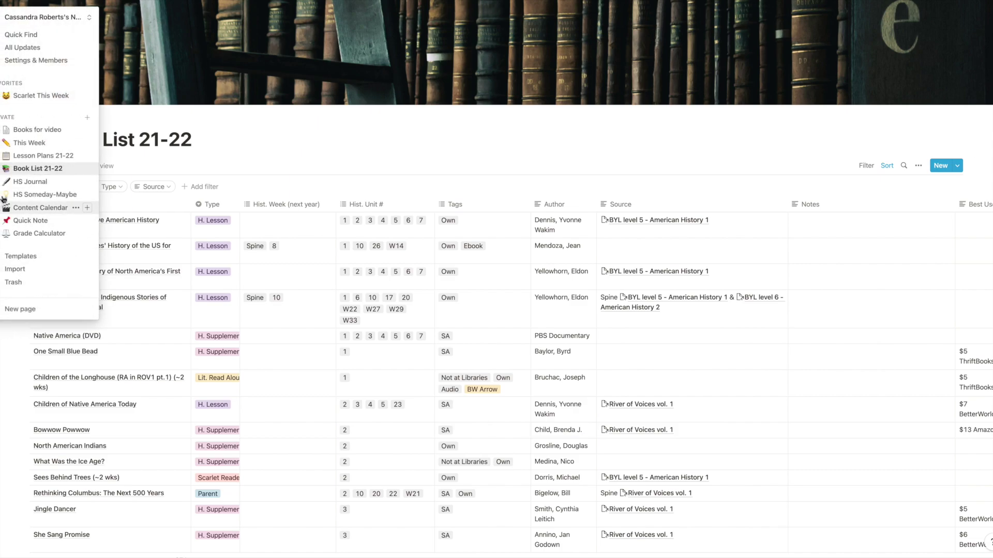
pyautogui.click(40, 157)
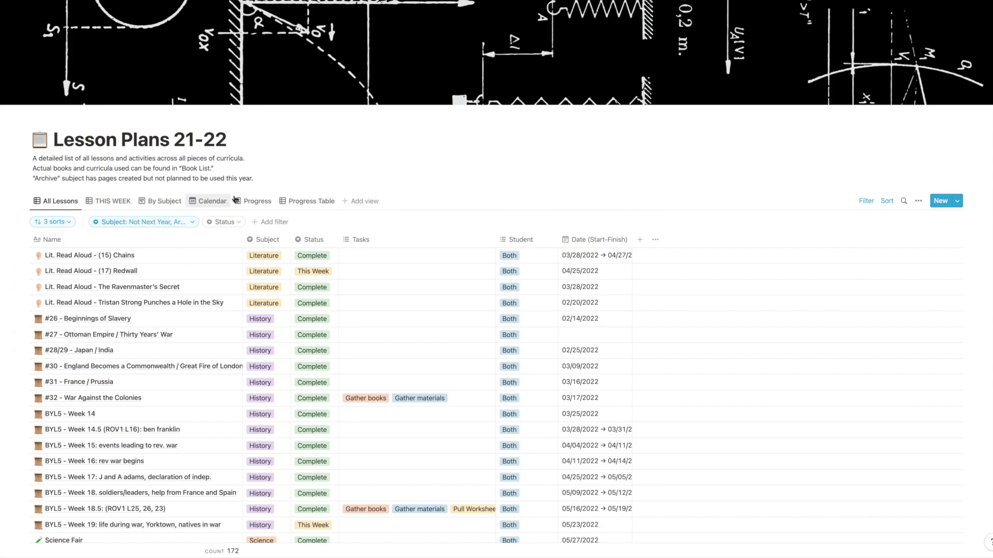
pyautogui.click(110, 203)
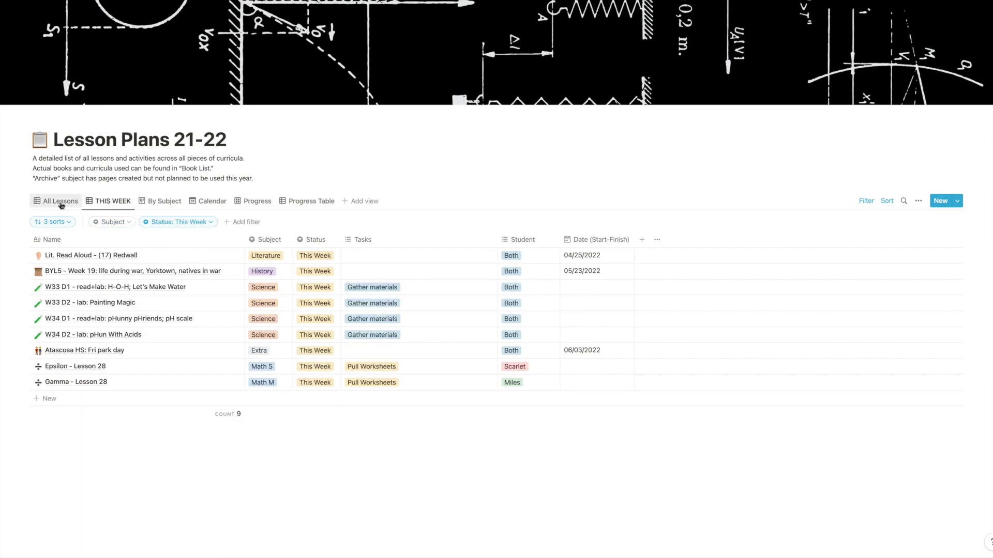
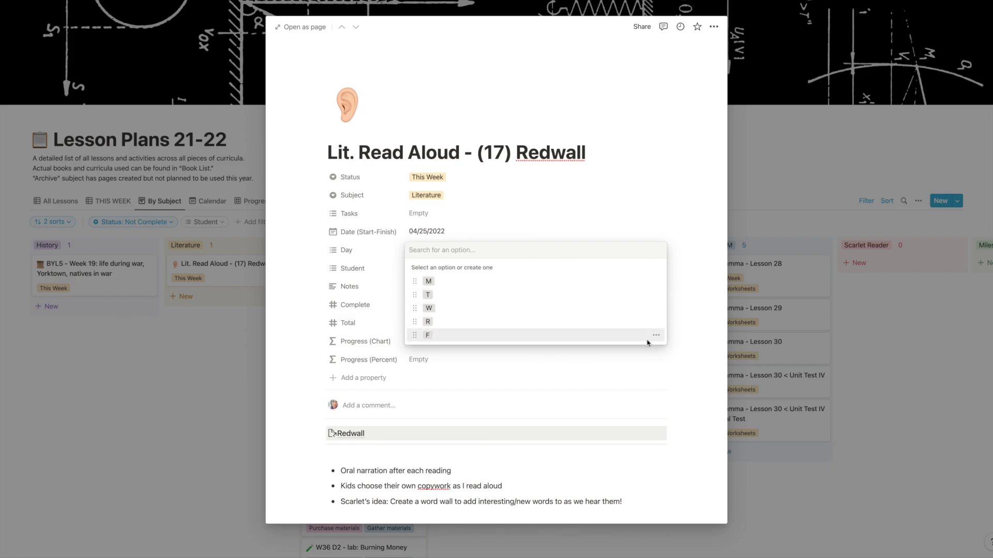
pyautogui.press('Escape')
pyautogui.press('Escape')
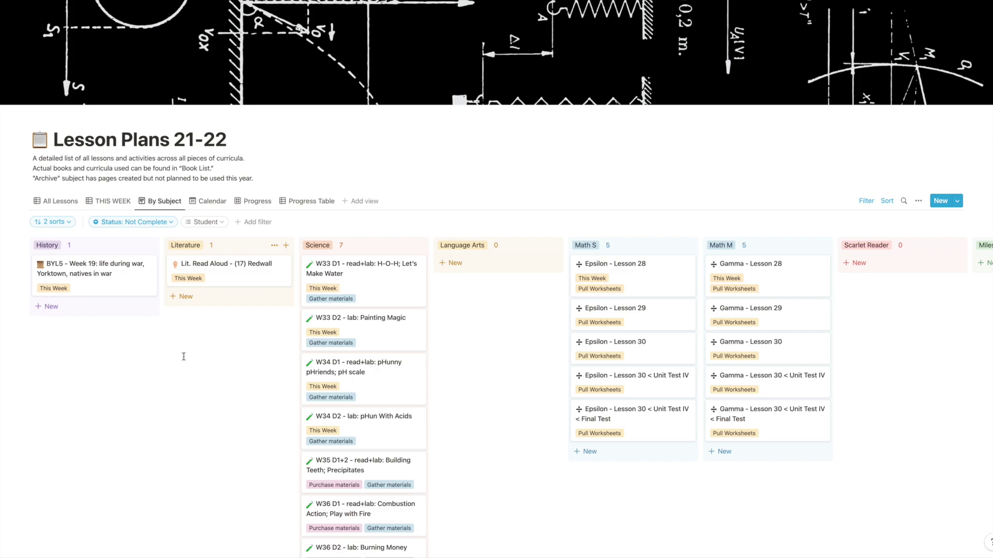
# Open Epsilon - Lesson 28 from the THIS WEEK view and examine its properties and template options.
pyautogui.click(113, 204)
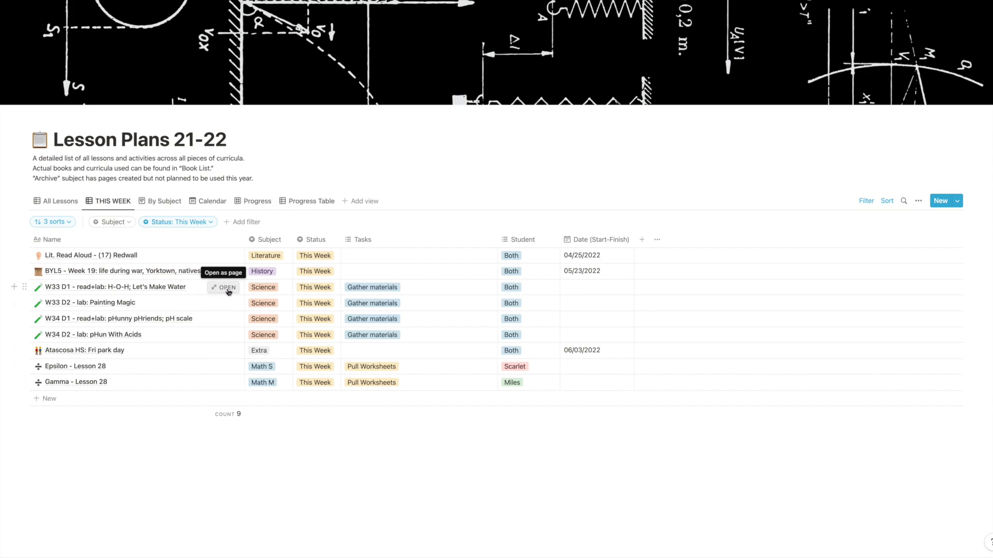
pyautogui.click(226, 367)
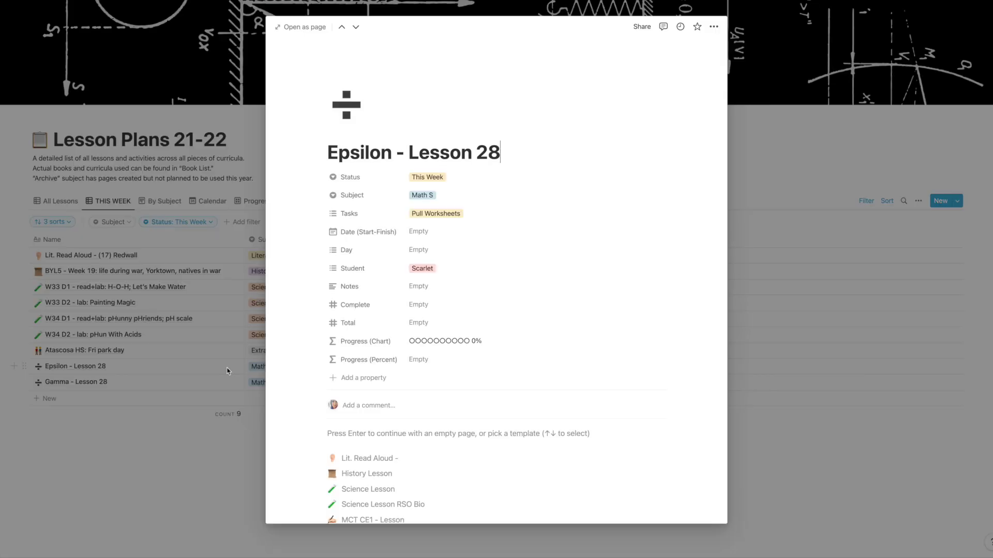
pyautogui.scroll(-2, 447, 393)
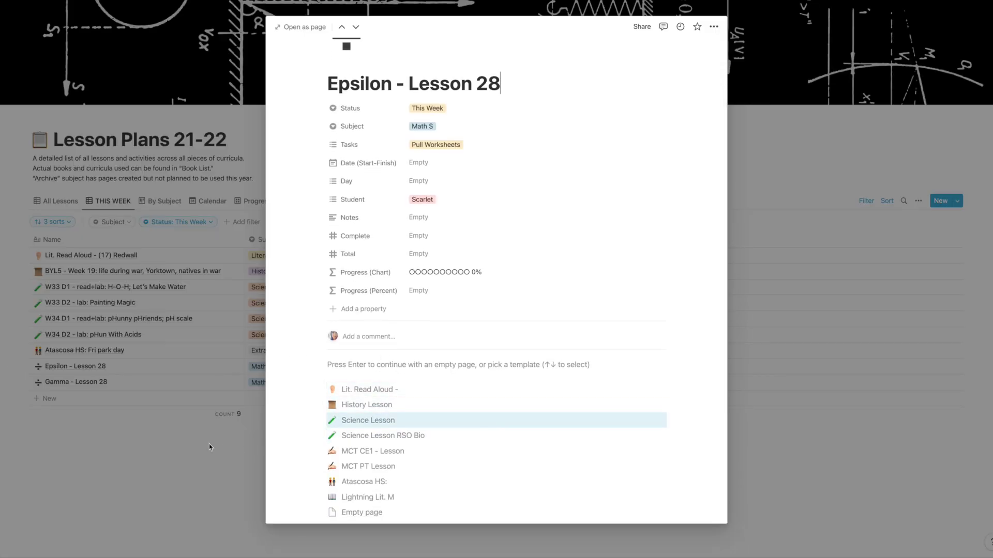
pyautogui.click(195, 445)
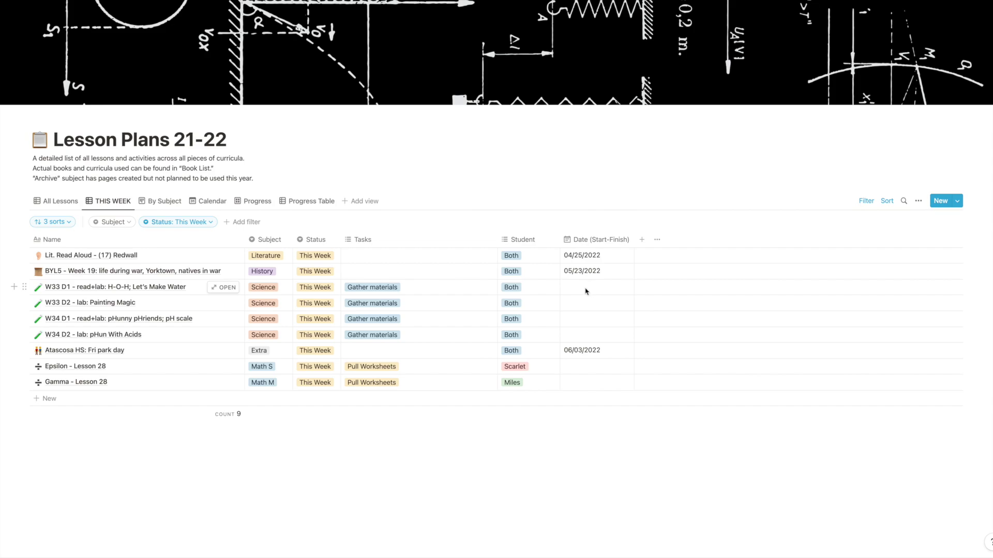
# Show the Lesson Plans 21-22 calendar and clear Math M and Calendar from its Subject filter.
pyautogui.click(208, 202)
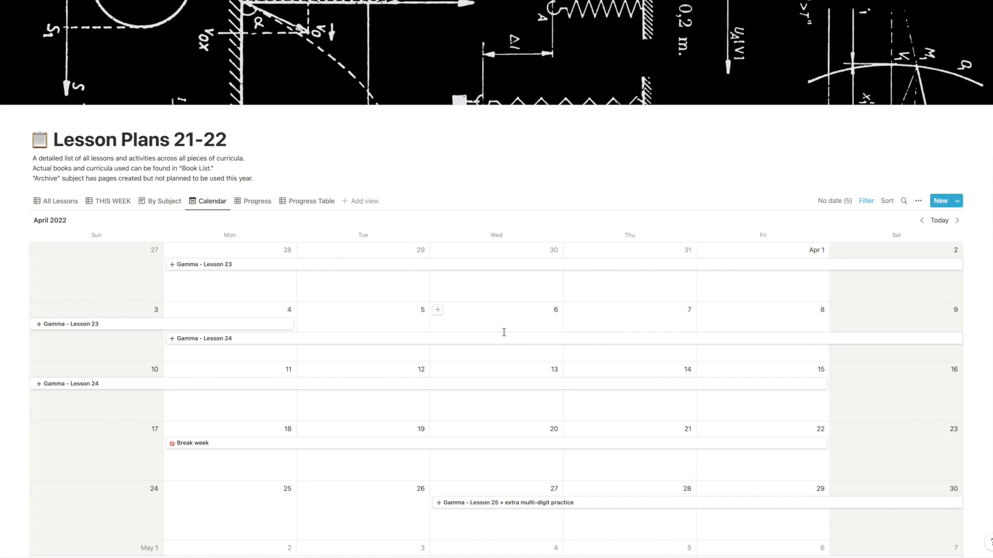
pyautogui.scroll(-3, 504, 332)
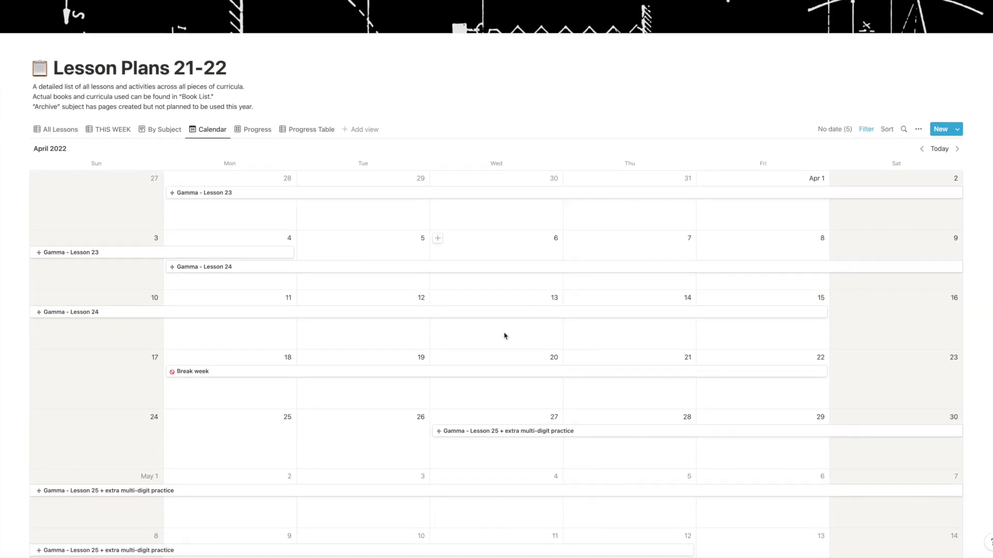
pyautogui.click(872, 134)
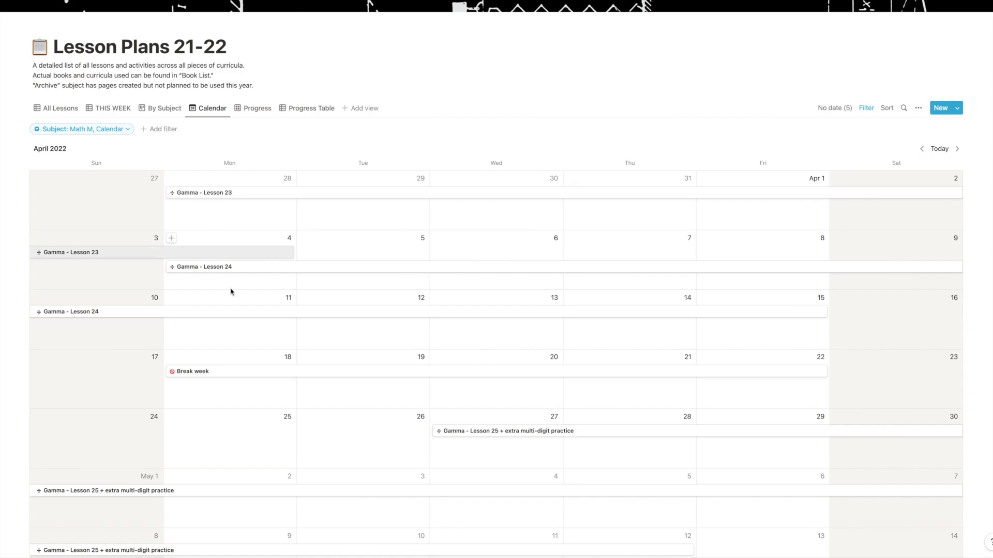
pyautogui.click(120, 131)
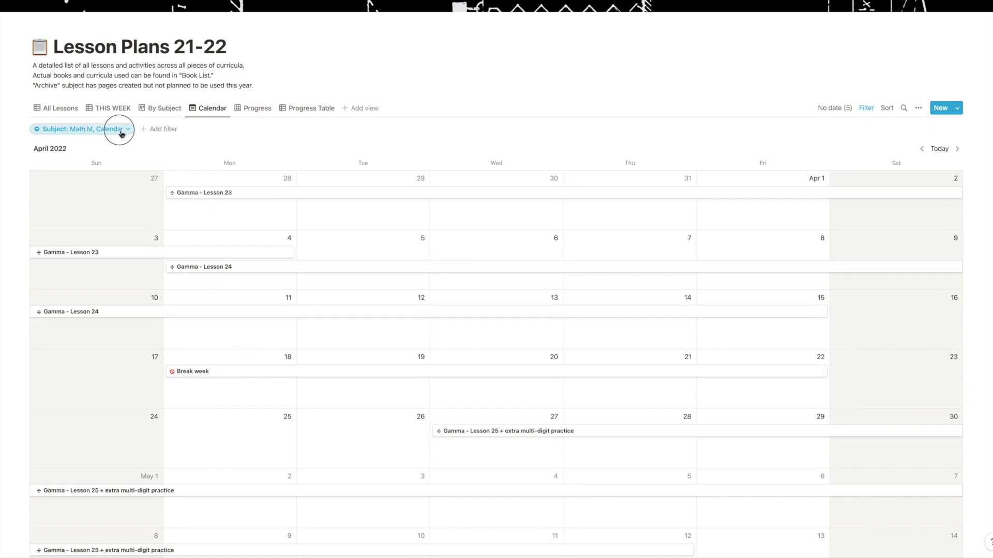
pyautogui.click(54, 158)
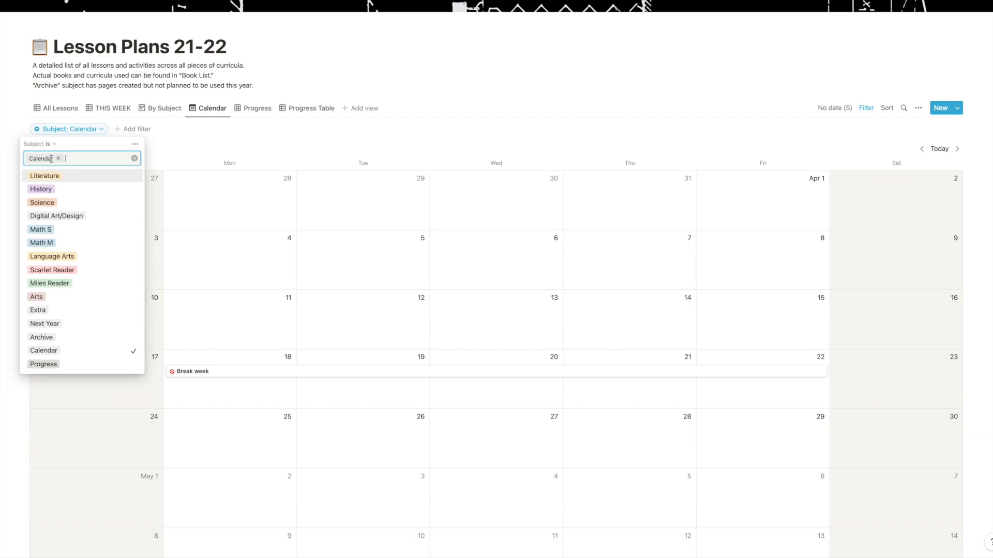
pyautogui.click(58, 158)
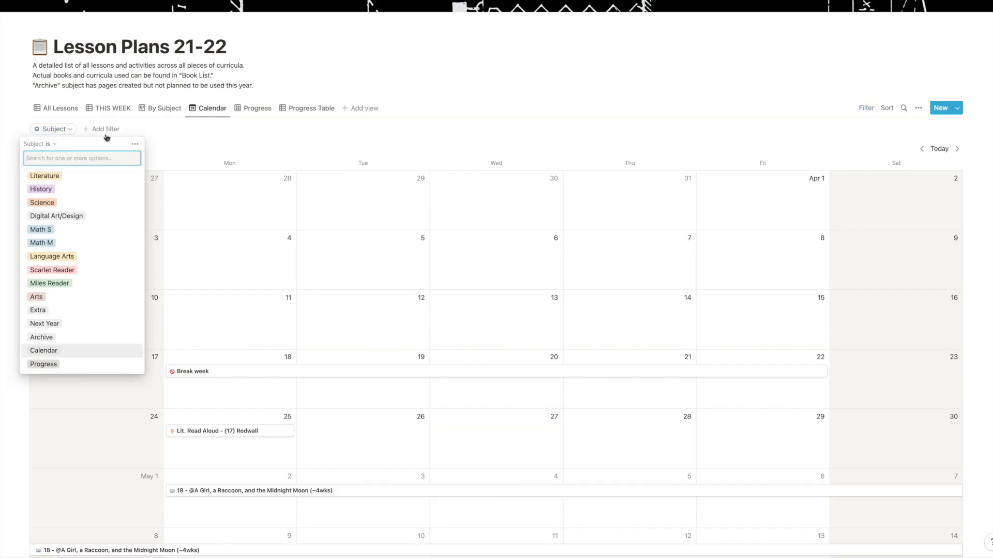
pyautogui.click(200, 133)
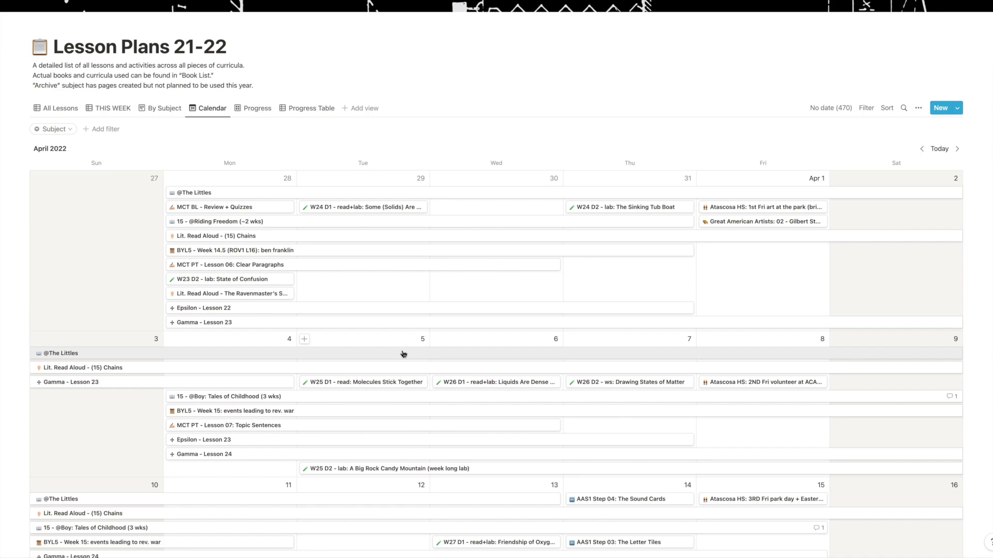
# Add a Status filter to the calendar so that only Complete lessons are shown.
pyautogui.click(73, 133)
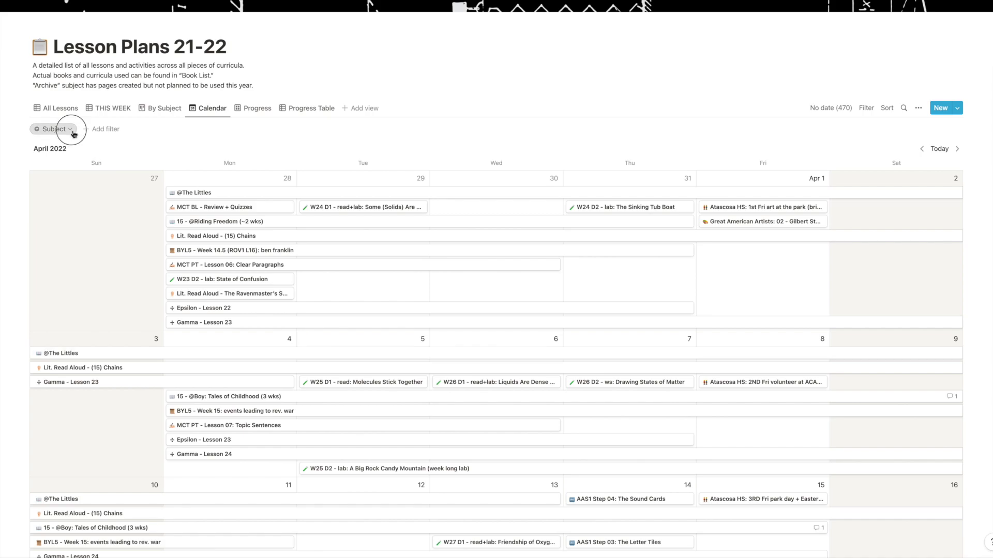
pyautogui.click(73, 133)
pyautogui.click(101, 129)
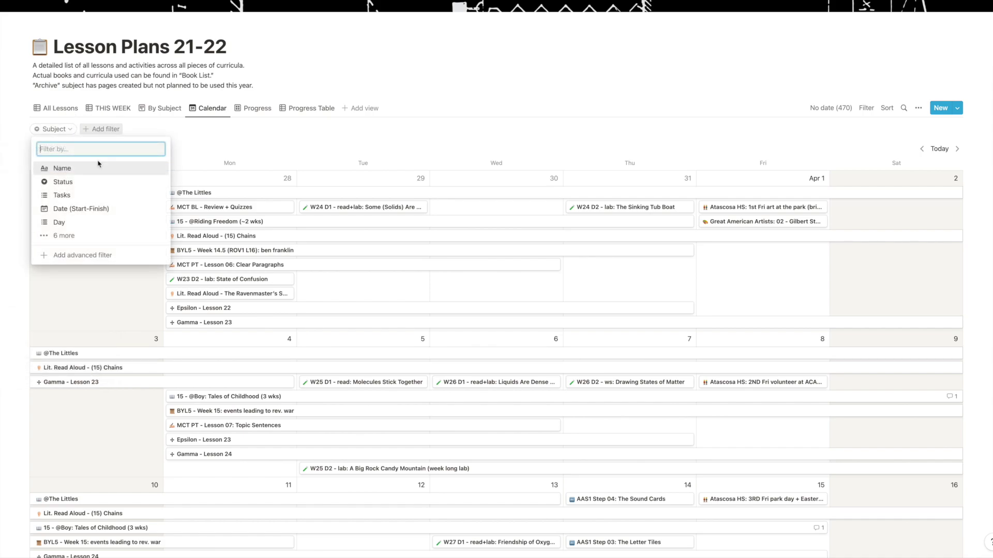
pyautogui.click(76, 190)
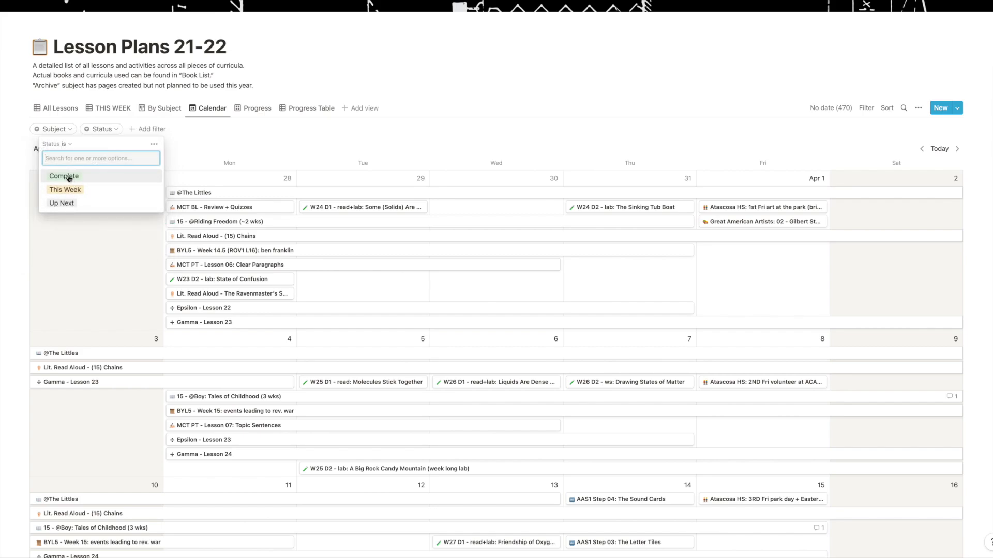
pyautogui.click(64, 176)
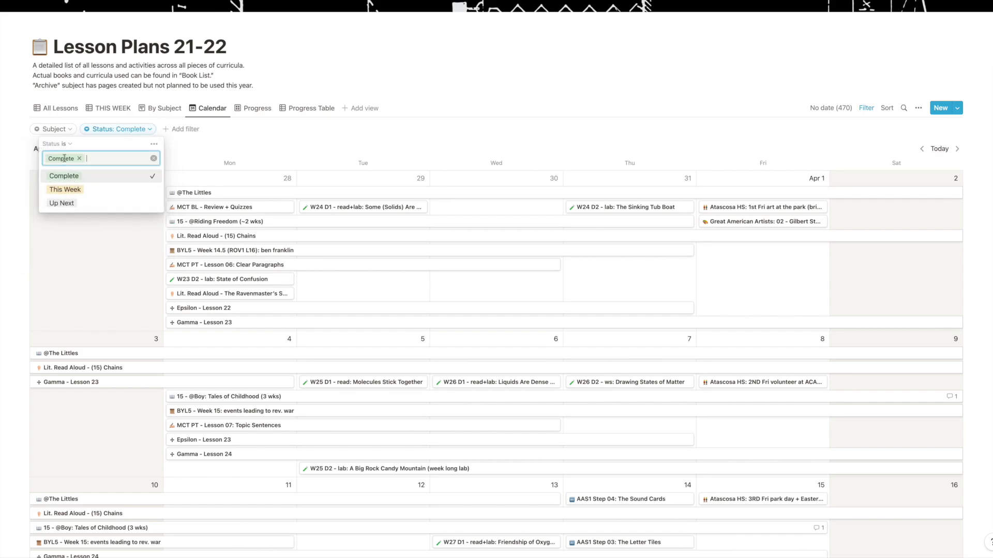
pyautogui.click(247, 134)
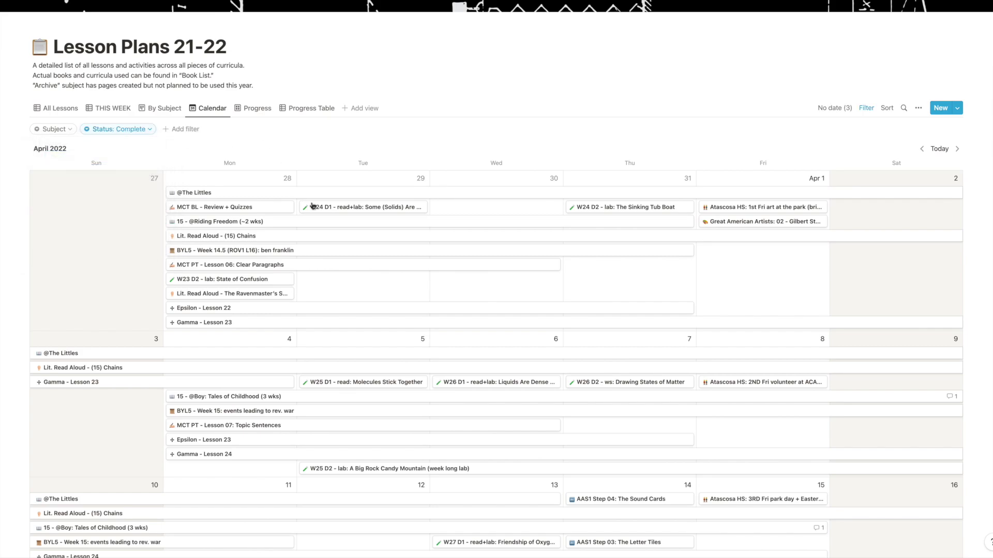
# Add a Student filter to the calendar for the student option with the red label.
pyautogui.click(184, 130)
pyautogui.click(160, 223)
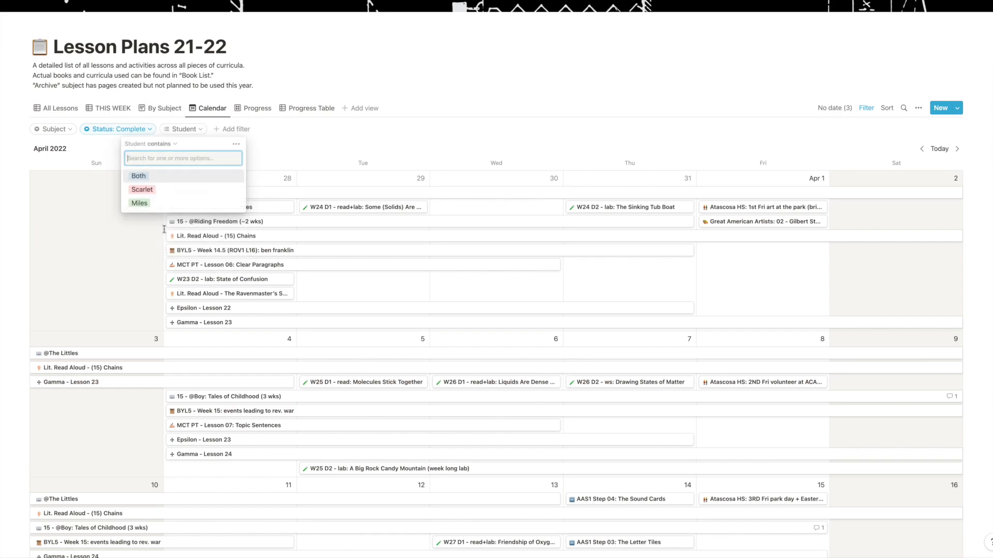
pyautogui.click(162, 191)
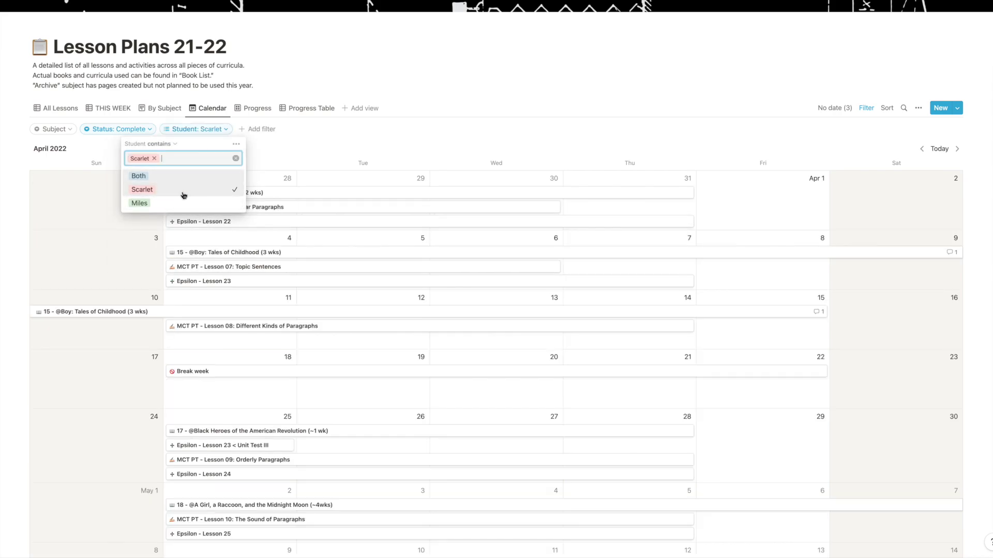
pyautogui.click(362, 140)
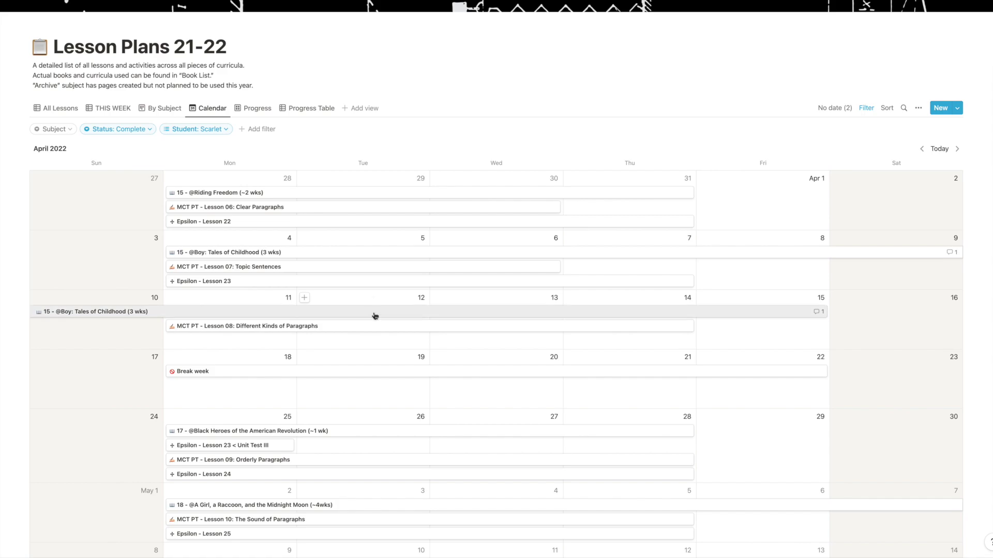
# Show the Progress gallery, examine the properties of RSO: Chemistry 1, and close the open lesson page.
pyautogui.scroll(3, 380, 321)
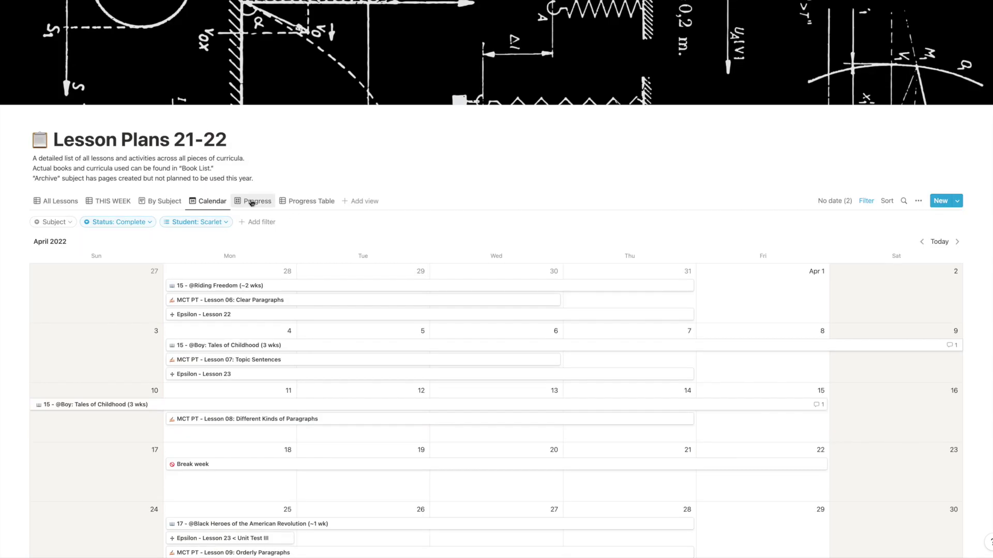
pyautogui.click(254, 205)
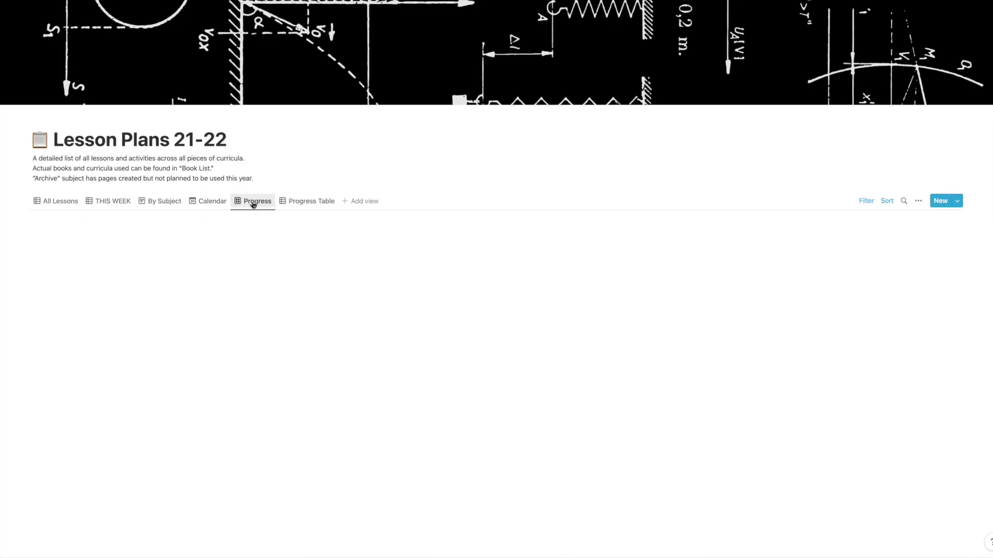
pyautogui.scroll(-3, 549, 439)
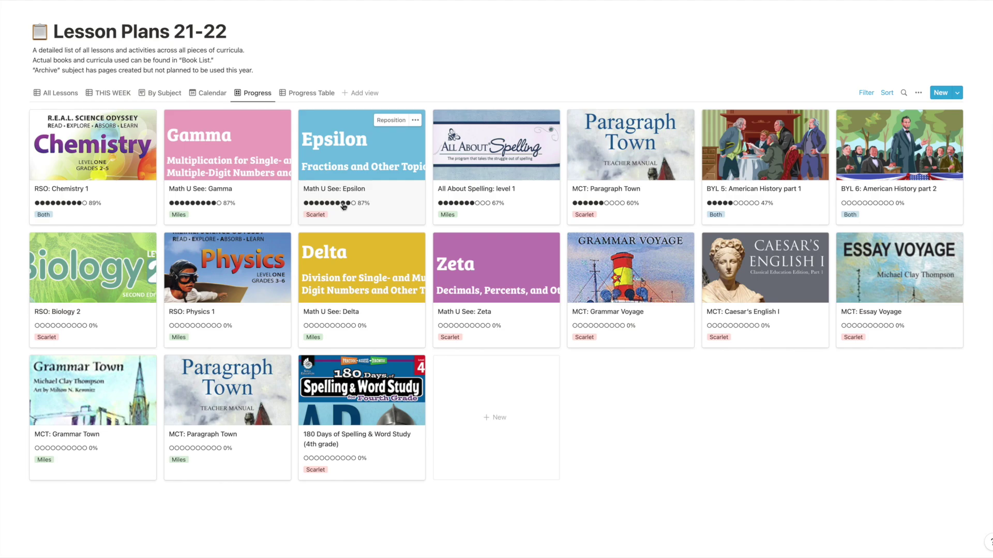
pyautogui.click(91, 170)
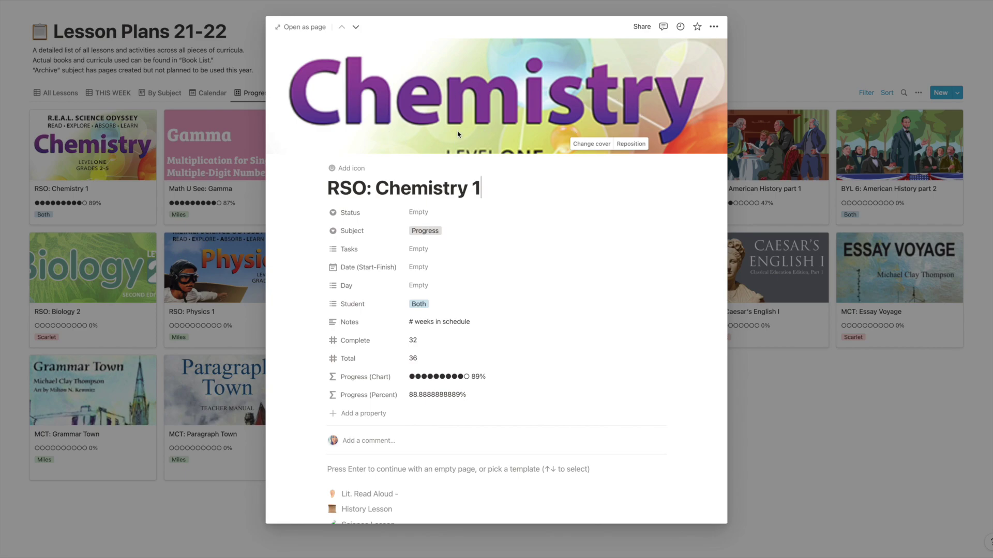
pyautogui.click(804, 433)
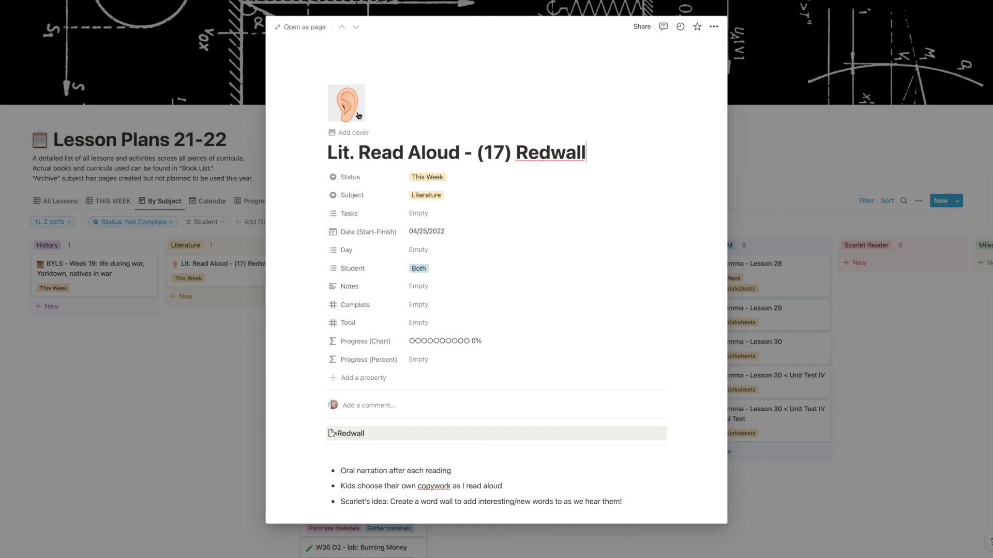
pyautogui.click(777, 128)
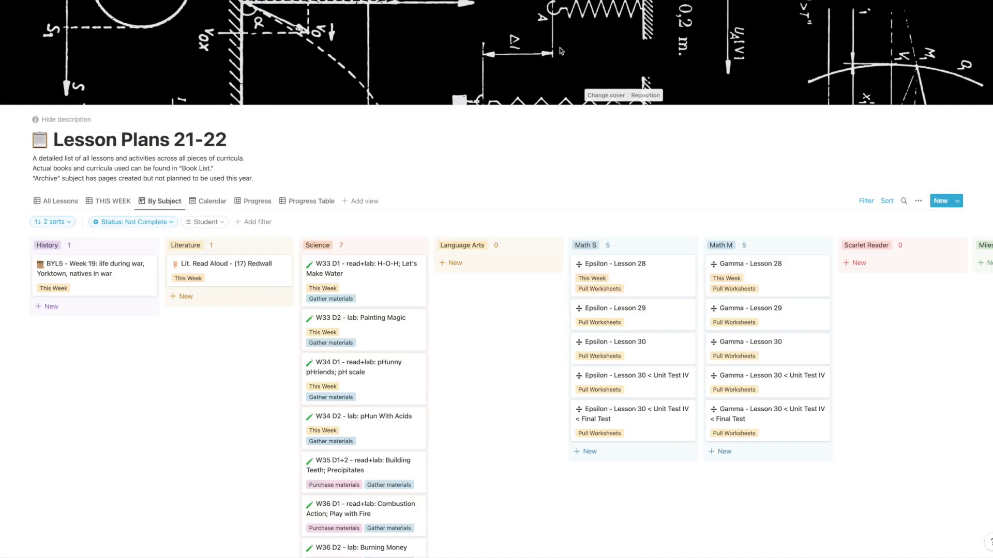
# Inspect the Progress (Chart) formula of RSO: Chemistry 1 from the Progress gallery, and switch to the Progress Table view.
pyautogui.click(256, 202)
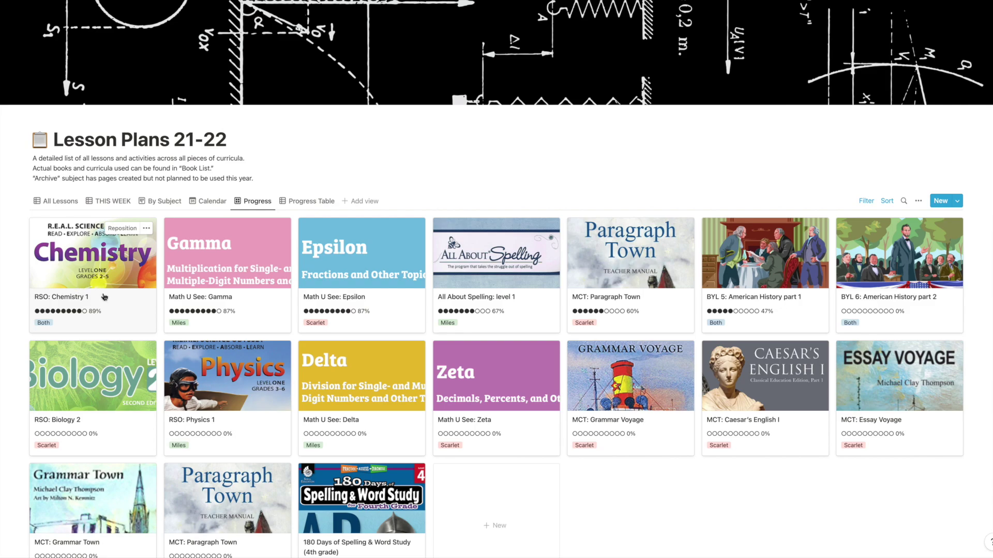
pyautogui.click(108, 266)
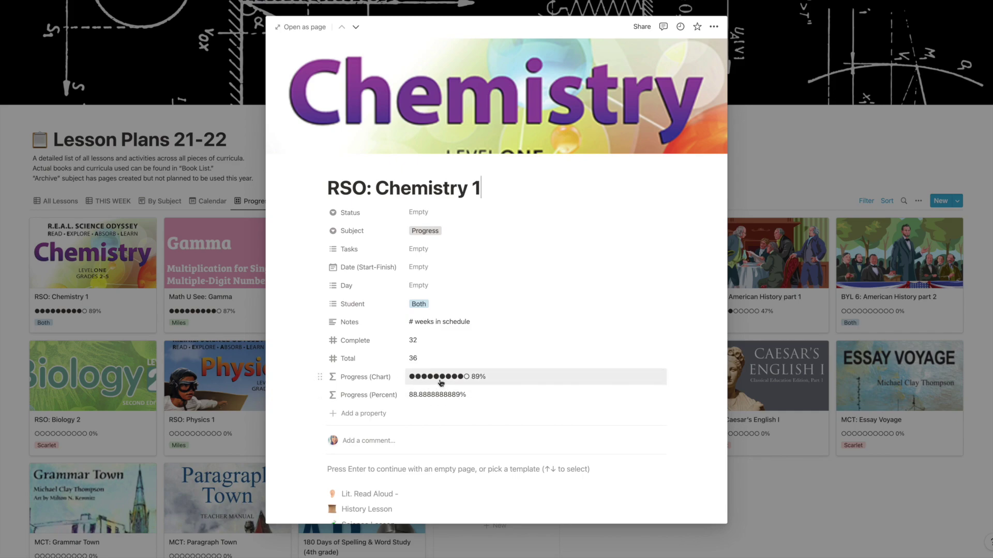
pyautogui.click(500, 376)
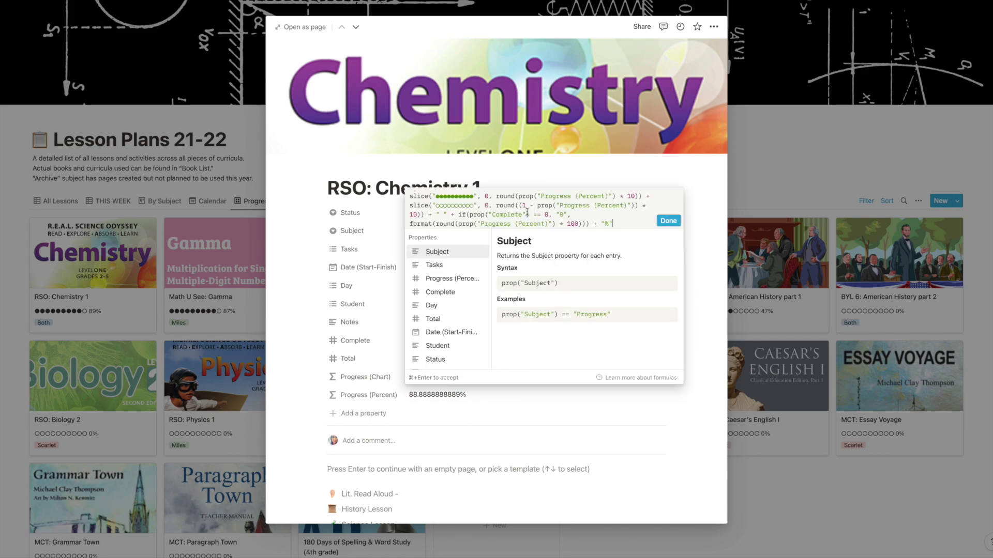
pyautogui.click(668, 221)
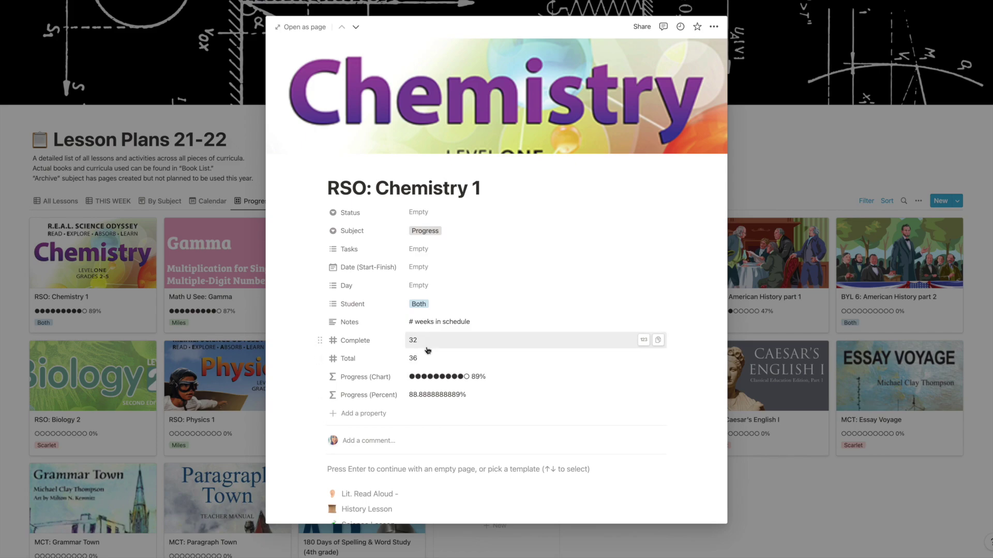
pyautogui.press('Escape')
pyautogui.click(307, 201)
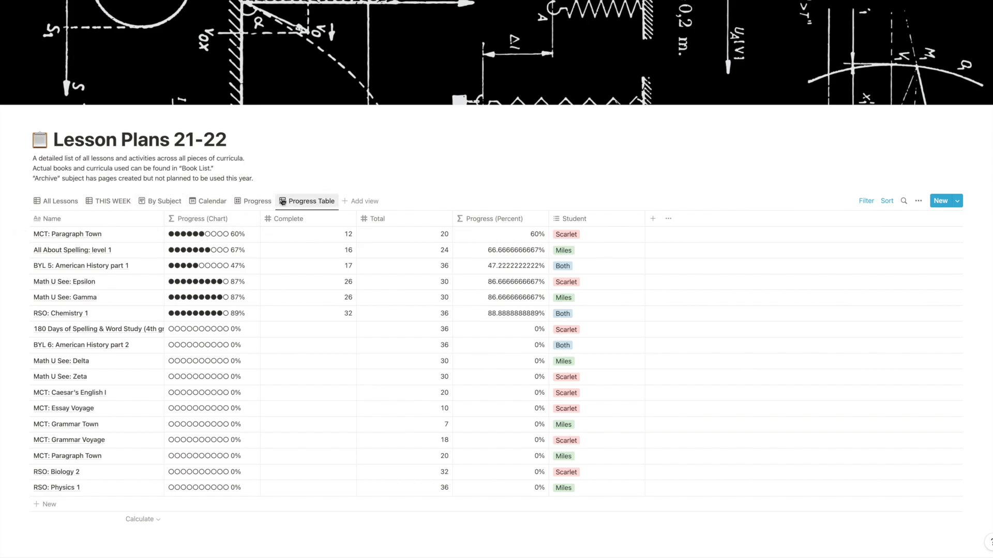
# Show the Progress gallery and the All Lessons table, ending on the THIS WEEK view of Lesson Plans 21-22.
pyautogui.click(254, 201)
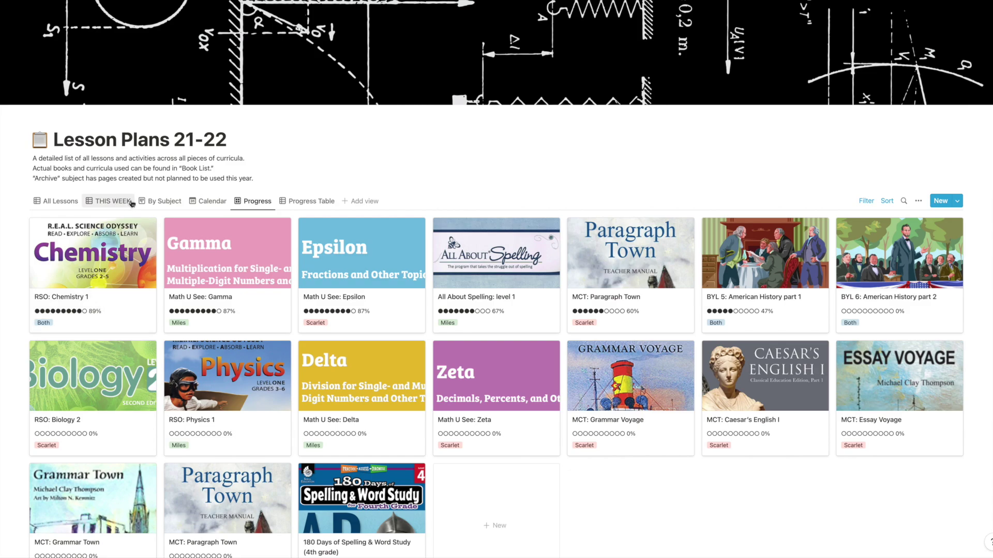
pyautogui.click(57, 201)
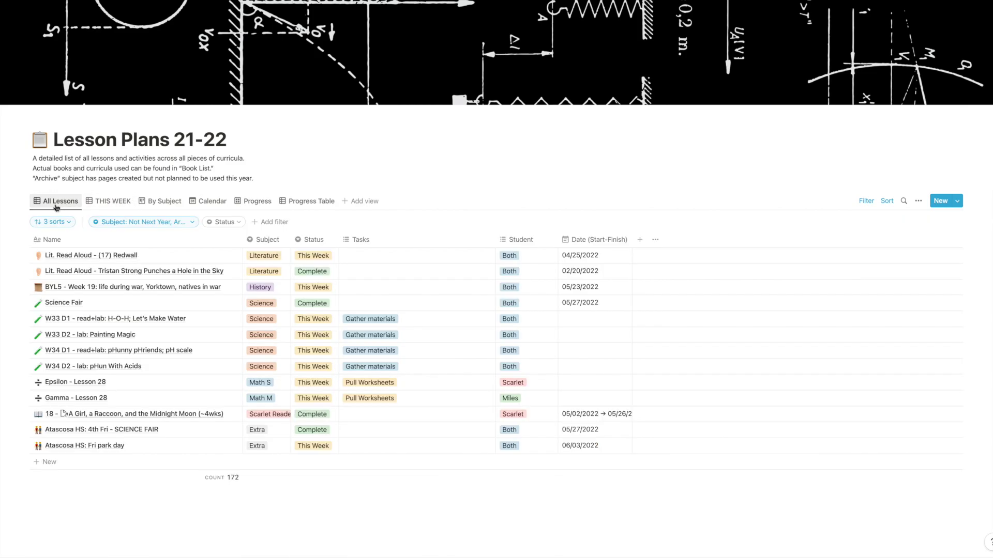
pyautogui.click(120, 201)
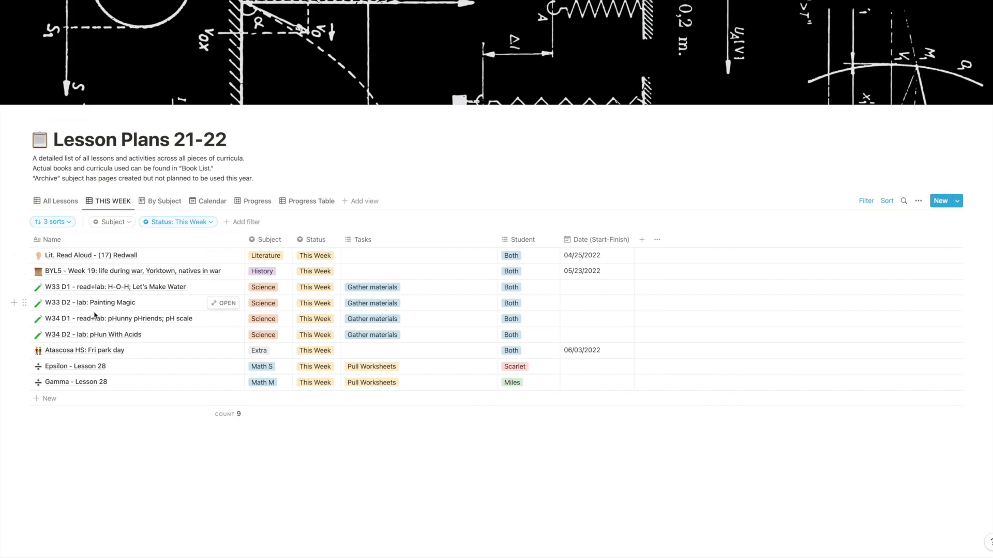
# Open the This Week page and expand the Monday through Friday toggles to show each day's checklist.
pyautogui.click(29, 143)
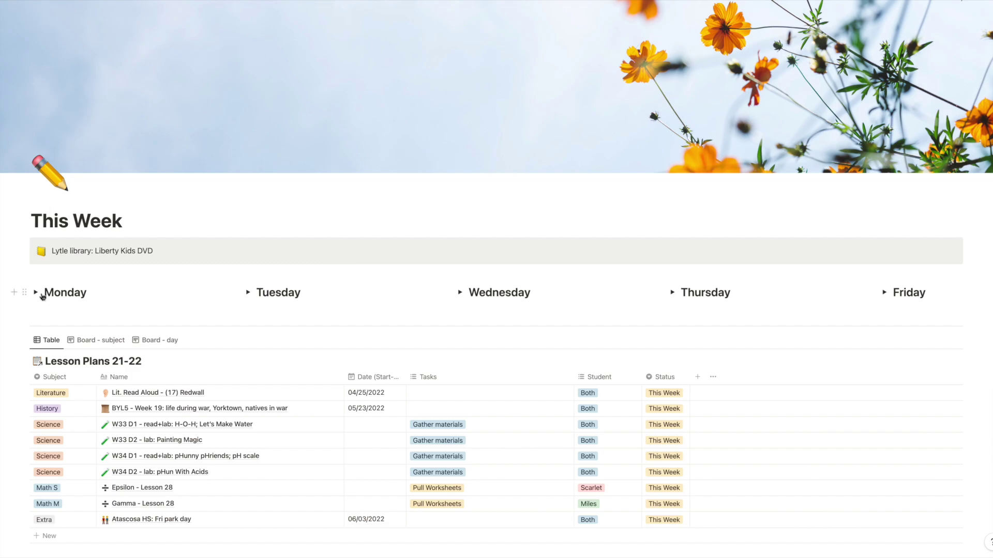
pyautogui.click(37, 293)
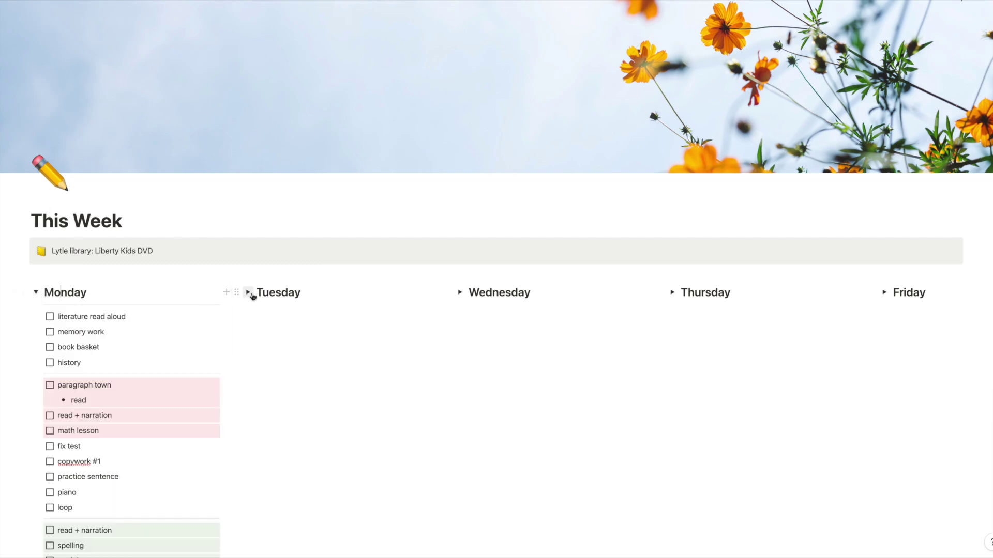
pyautogui.click(249, 292)
pyautogui.click(460, 293)
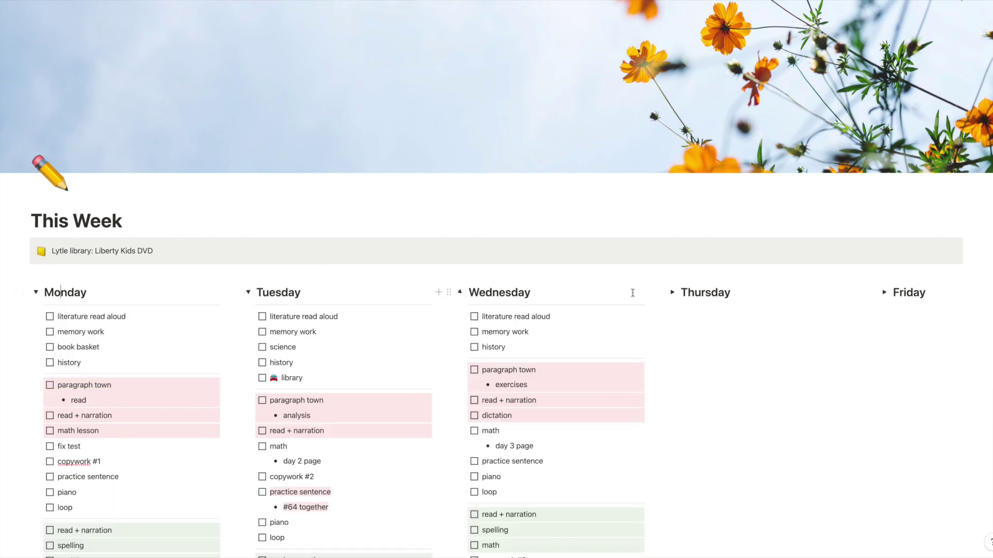
pyautogui.click(672, 292)
pyautogui.click(883, 292)
pyautogui.scroll(-3, 766, 403)
pyautogui.scroll(3, 767, 402)
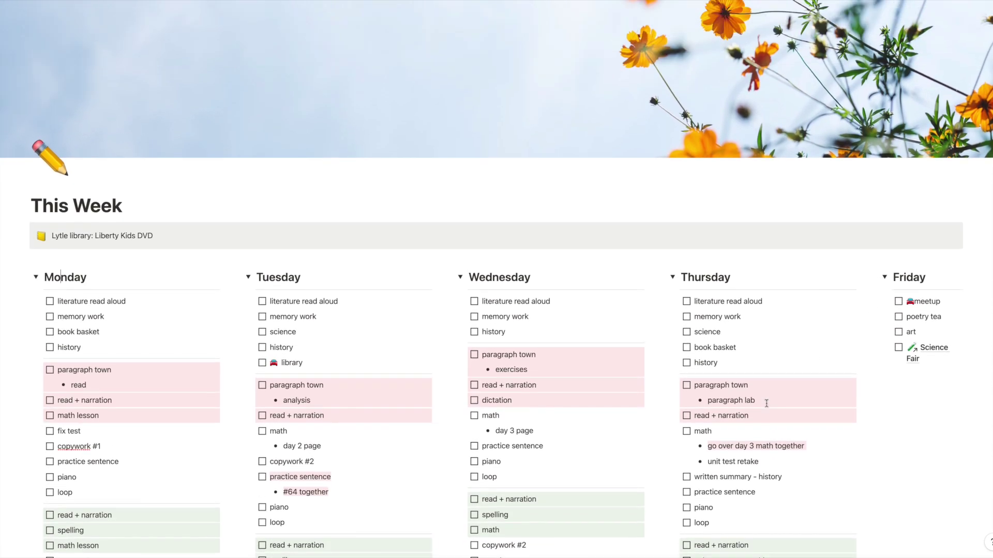
# Create a new private page using the Empty with icon option.
pyautogui.moveTo(47, 156)
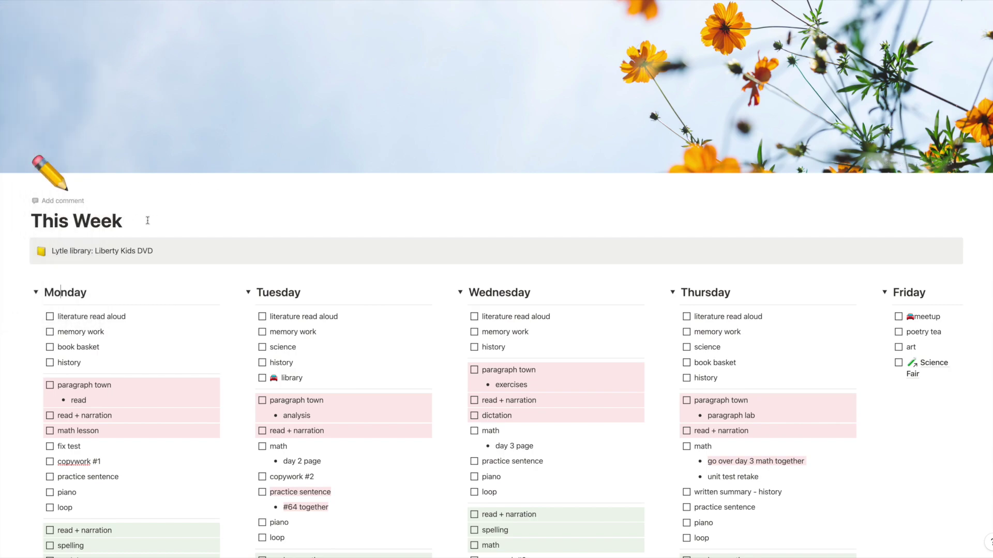
pyautogui.moveTo(4, 145)
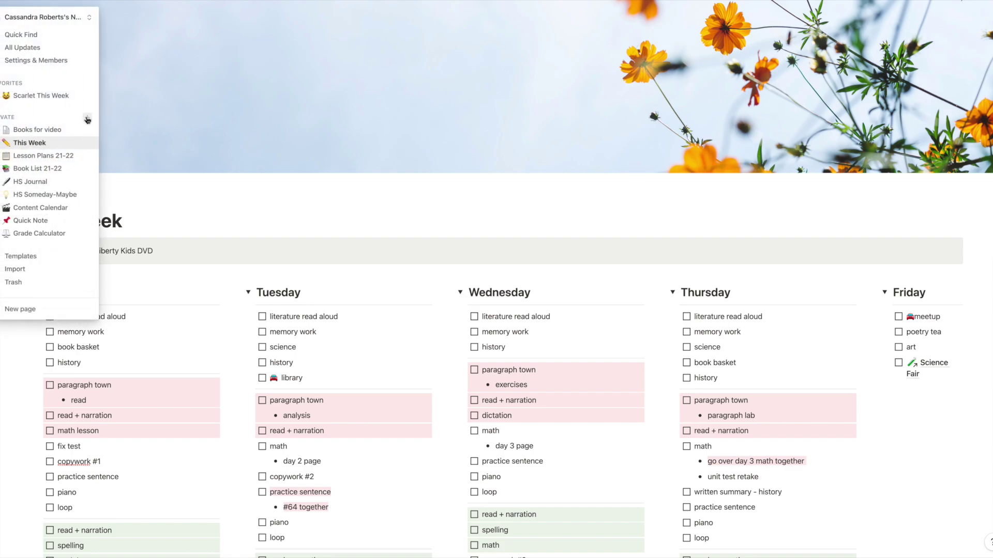
pyautogui.click(87, 119)
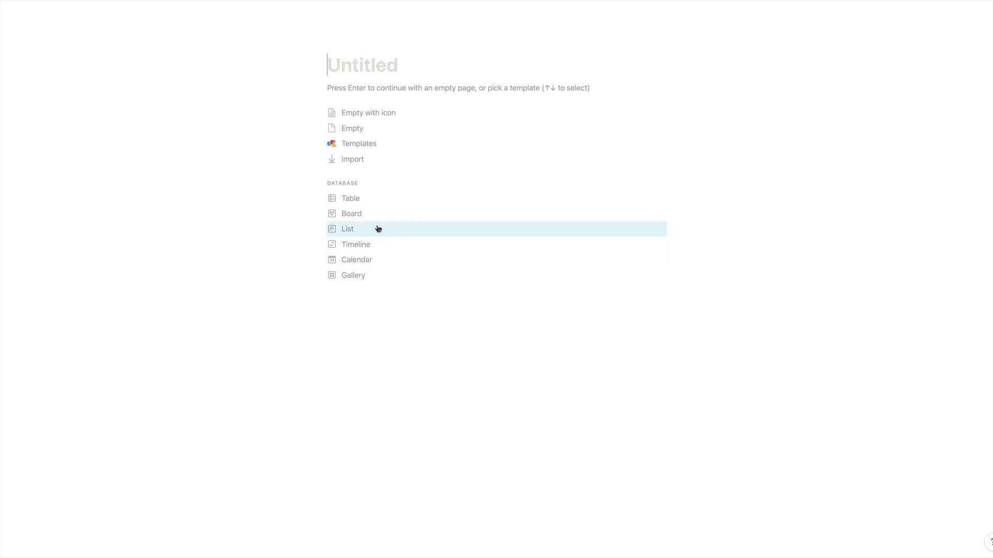
pyautogui.click(379, 114)
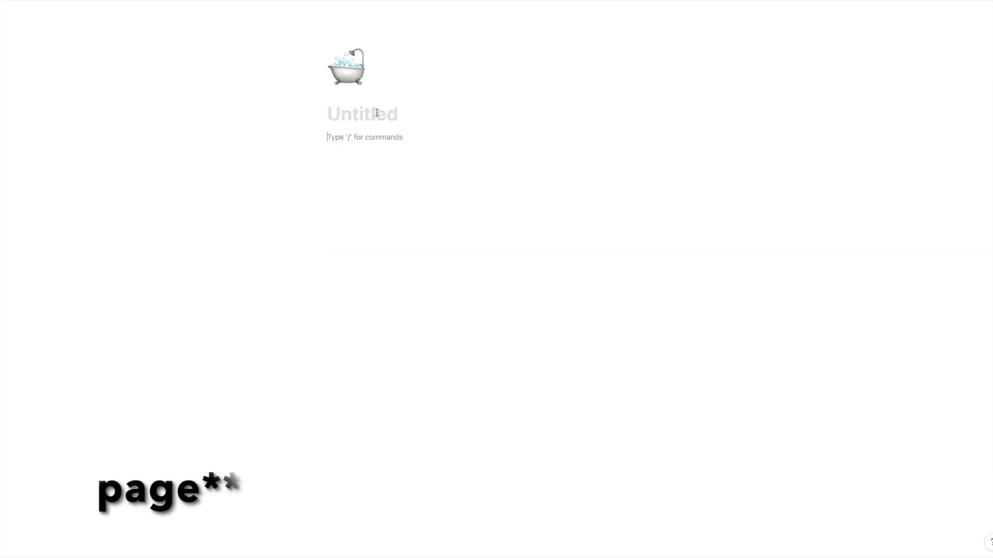
# Change the new page's icon to the yellow warning sign and title the page Video.
pyautogui.click(346, 66)
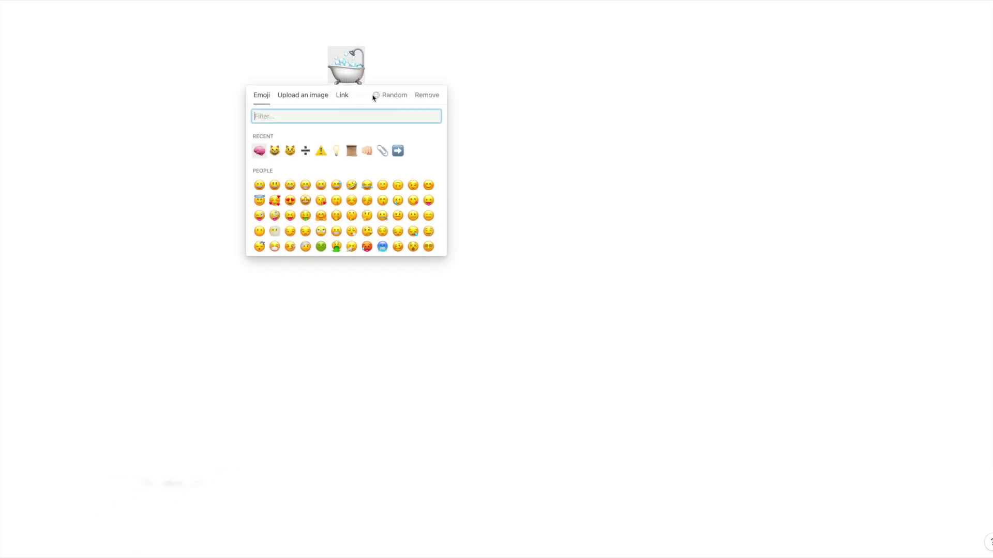
pyautogui.click(321, 150)
pyautogui.click(371, 113)
pyautogui.write('Video')
pyautogui.click(416, 170)
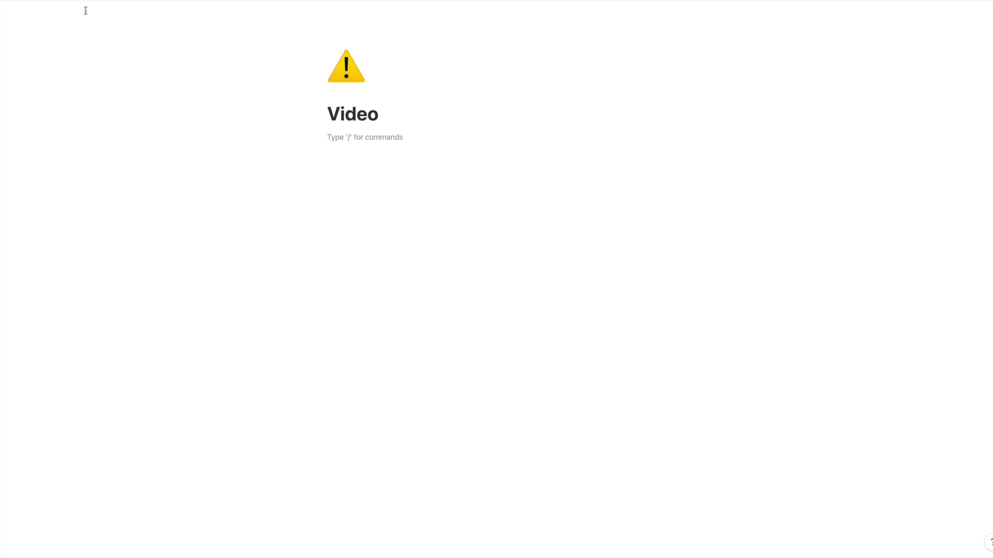
# Return to the This Week page and add an empty block directly below its title.
pyautogui.moveTo(20, 48)
pyautogui.click(31, 155)
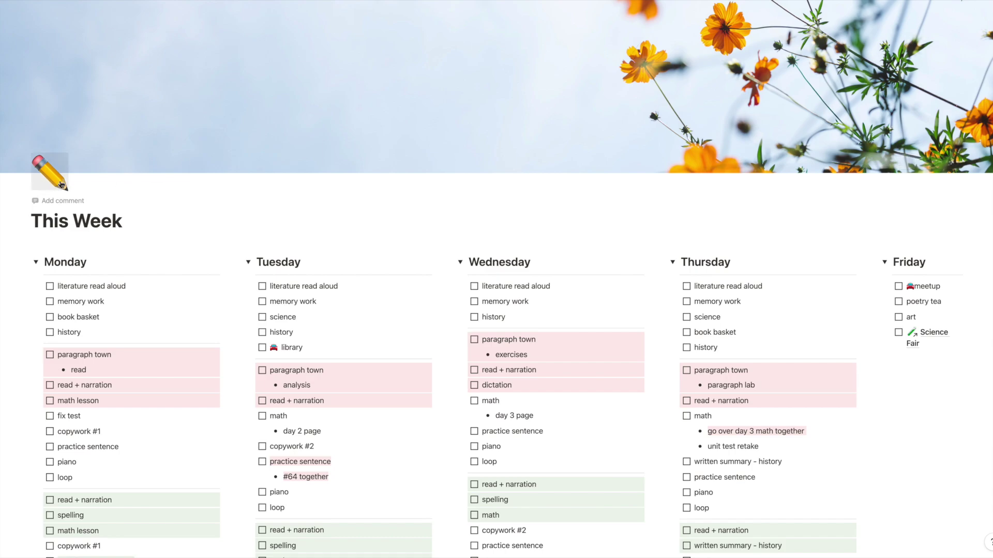
pyautogui.scroll(-3, 183, 213)
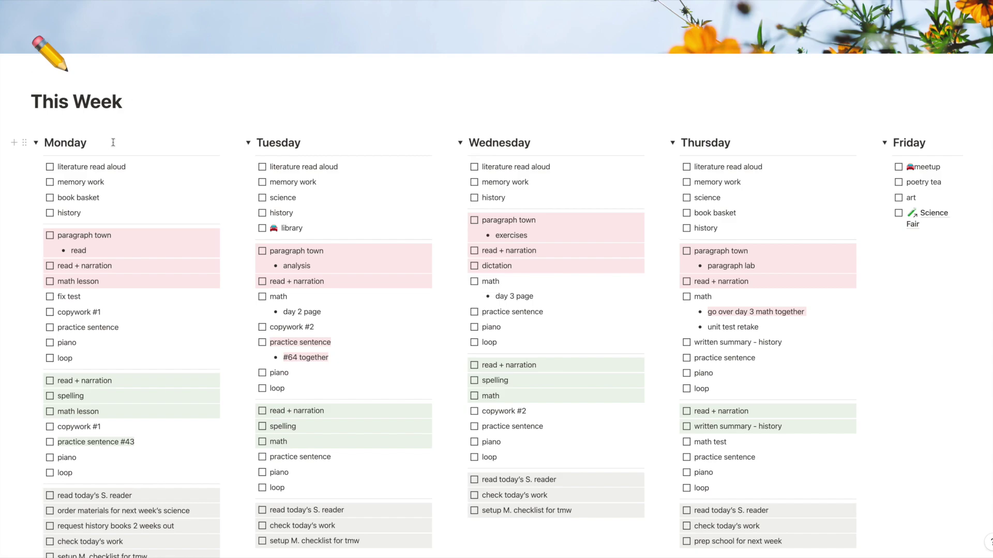
pyautogui.click(157, 106)
pyautogui.press('Return')
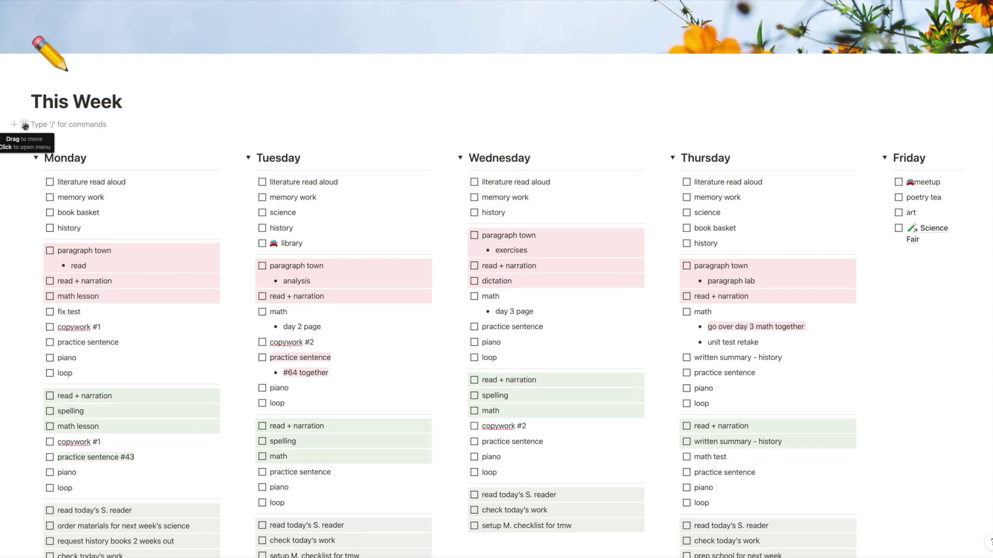
# Turn the empty block into a Toggle heading 3 named "Day of week" and start a line inside it.
pyautogui.click(25, 125)
pyautogui.moveTo(93, 95)
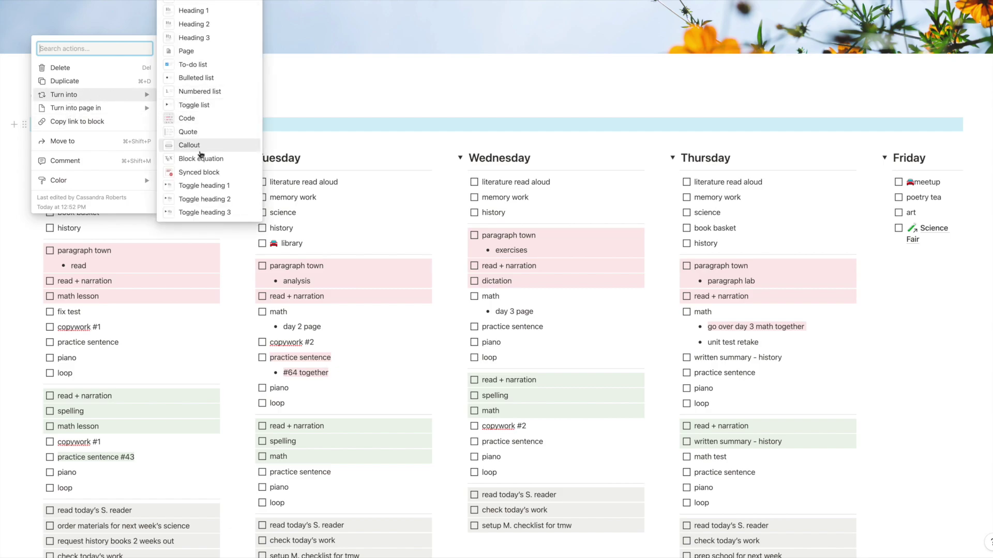
pyautogui.click(206, 213)
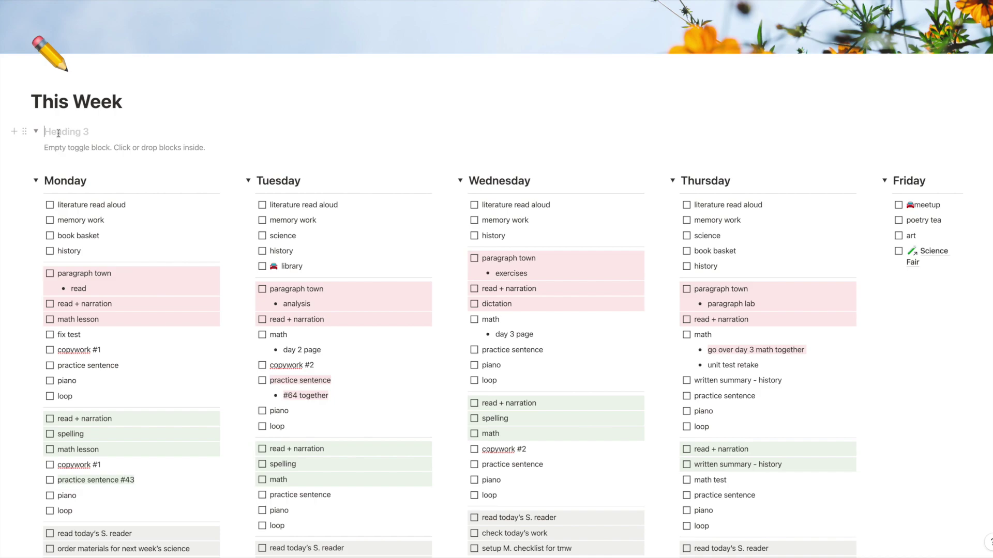
pyautogui.write('Day of week')
pyautogui.press('Return')
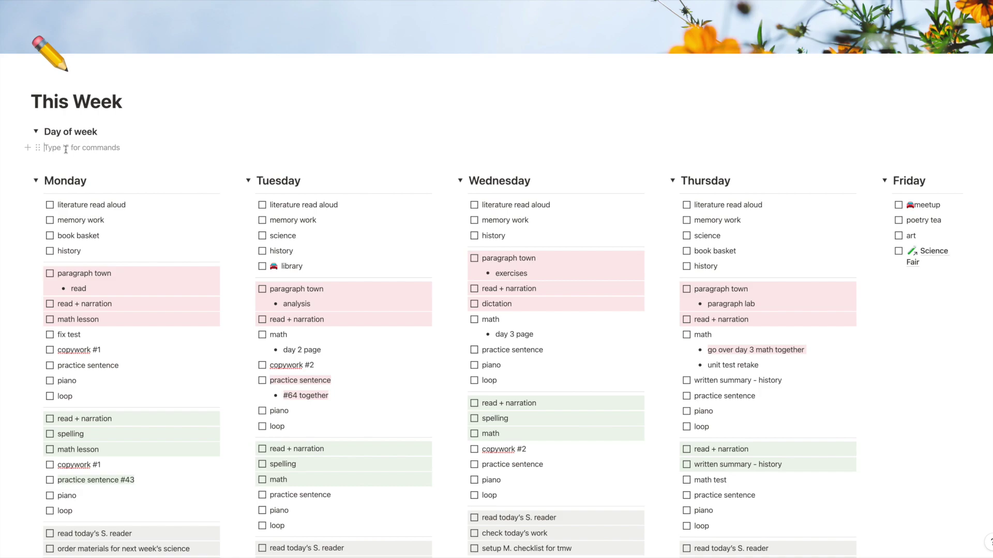
# Inside the Day of week toggle, insert a divider followed by the to-do items dbhsfjhd, fgdf and fdgdf.
pyautogui.write('/di')
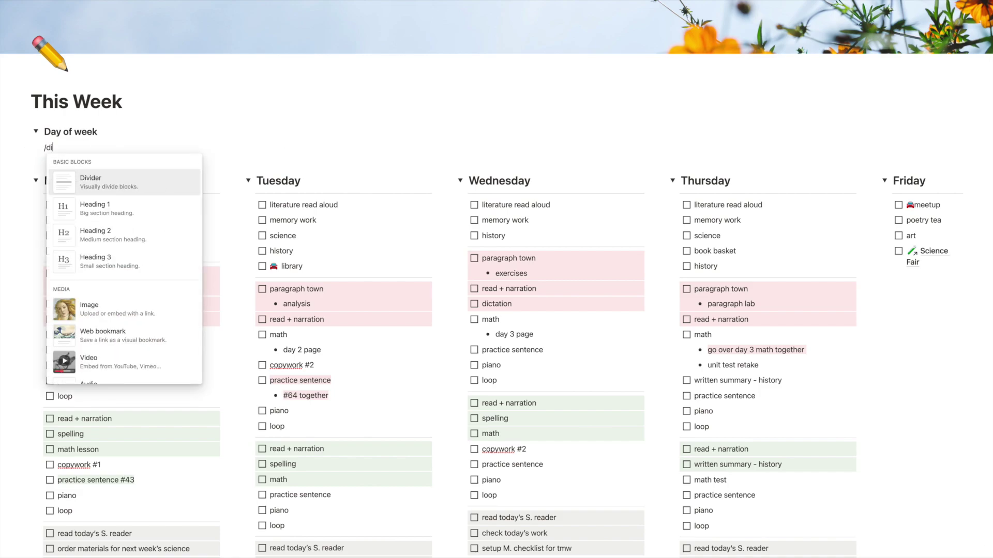
pyautogui.click(90, 185)
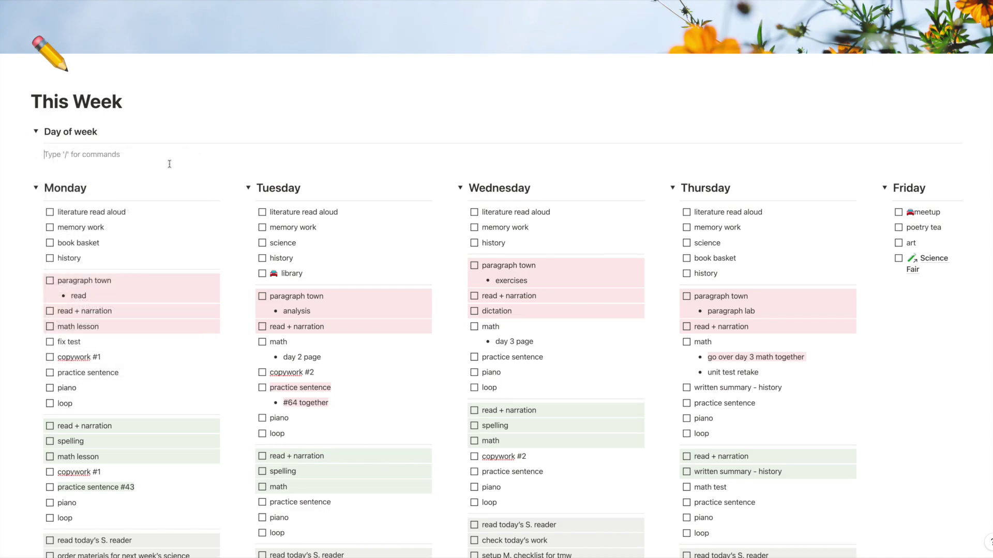
pyautogui.write('/t')
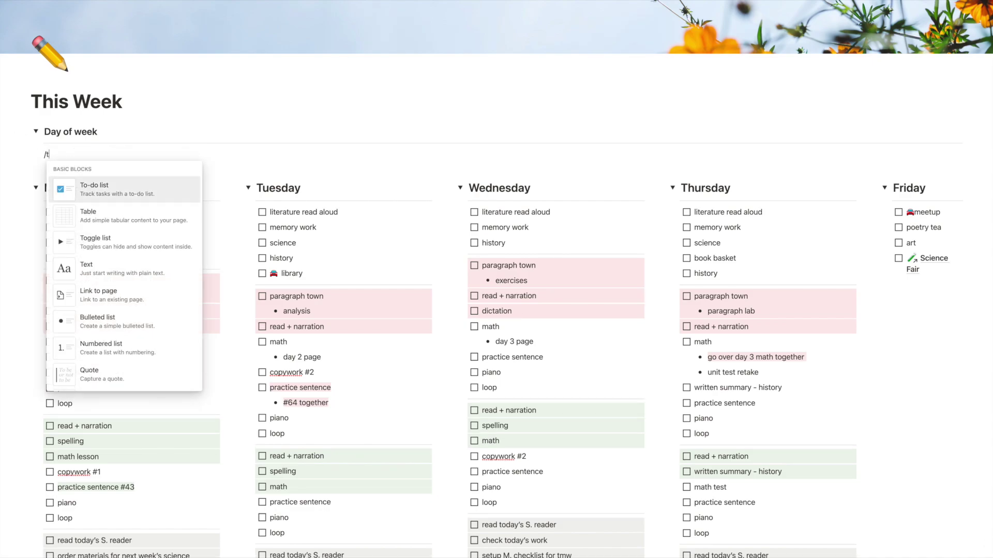
pyautogui.click(90, 189)
pyautogui.write('dbhsfjhd')
pyautogui.press('Return')
pyautogui.write('fgdf')
pyautogui.press('Return')
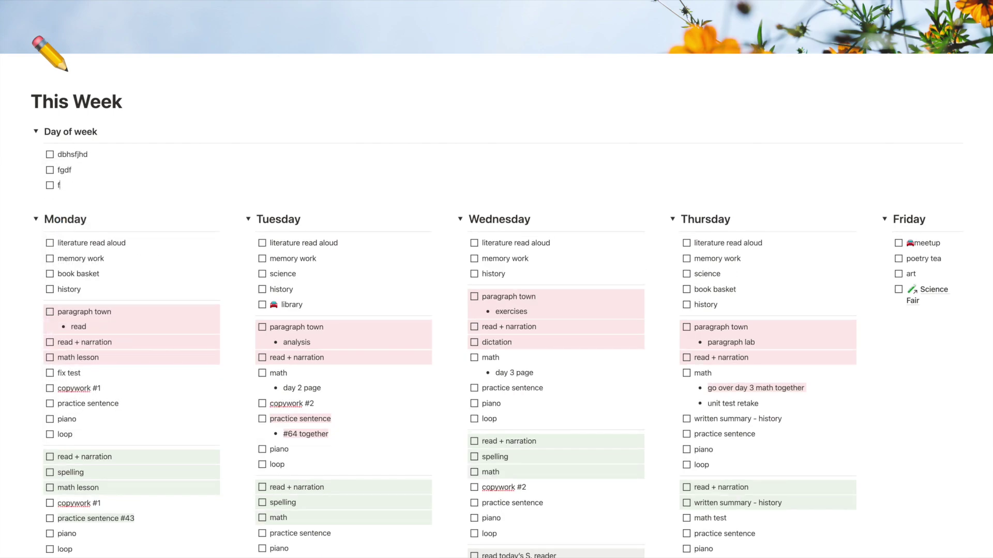
pyautogui.write('fdgdf')
pyautogui.press('Return')
# Insert a second divider below the last to-do item in the Day of week toggle.
pyautogui.press('BackSpace')
pyautogui.press('BackSpace')
pyautogui.write('/div')
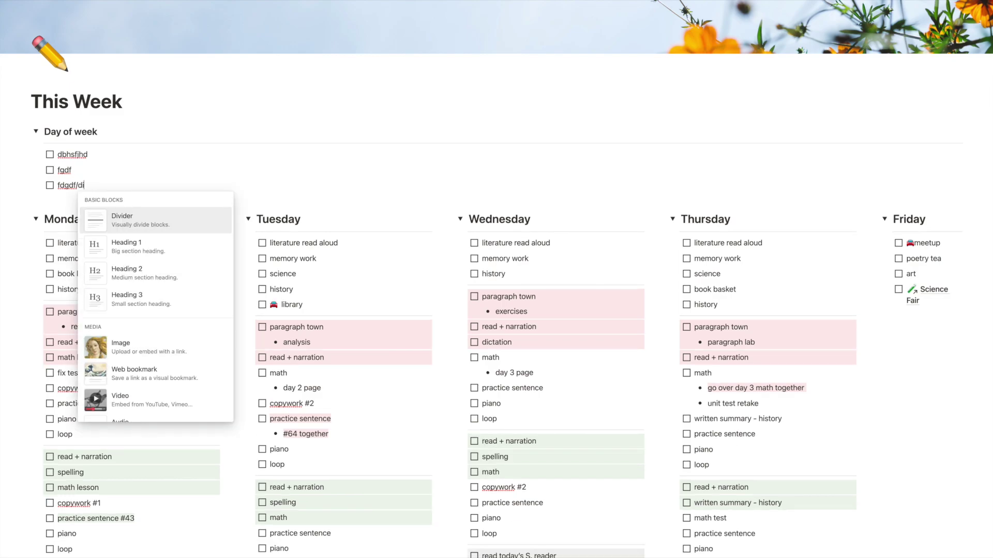
pyautogui.press('Return')
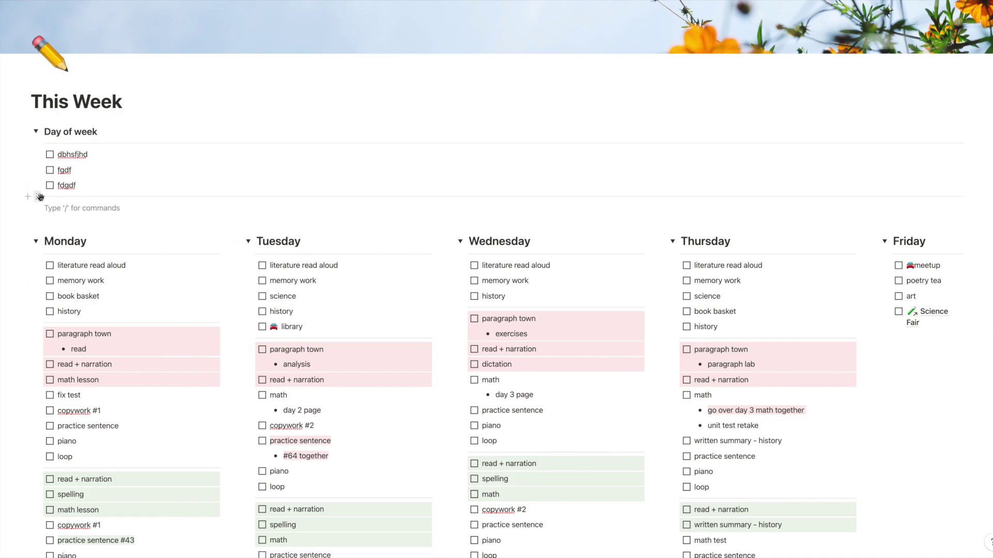
# Move the lower divider and the dbhsfjhd to-do into separate new columns beside Day of week, and narrow the divider's column.
pyautogui.moveTo(37, 196); pyautogui.dragTo(966, 141)
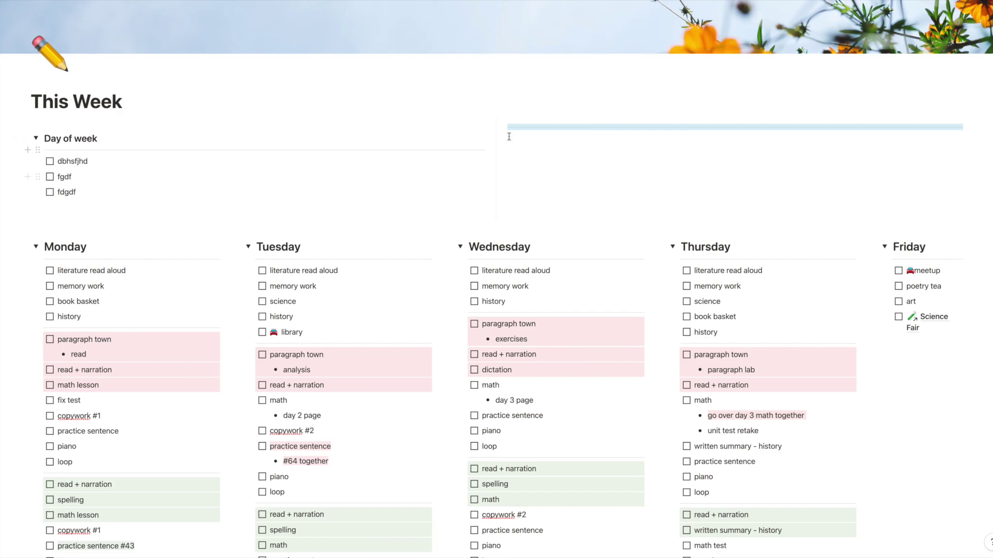
pyautogui.moveTo(38, 161); pyautogui.dragTo(961, 129)
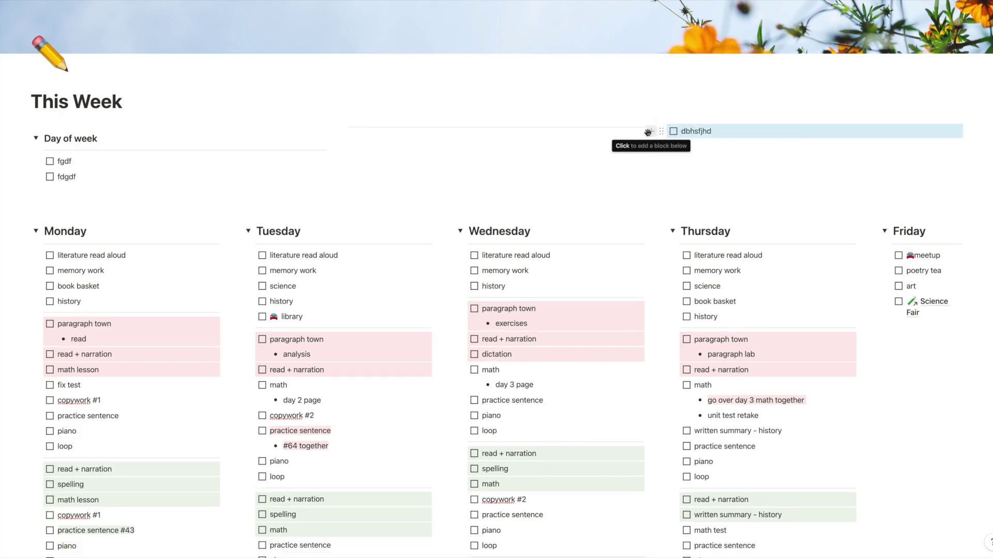
pyautogui.moveTo(659, 130); pyautogui.dragTo(326, 119)
# Check off Monday's literature read aloud, memory work, book basket, history and paragraph town items.
pyautogui.scroll(-3, 344, 155)
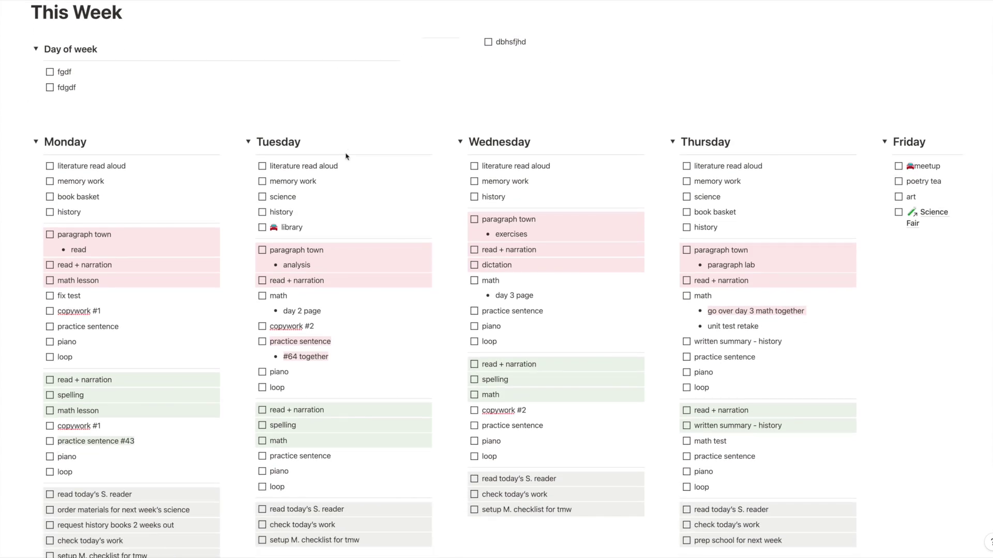
pyautogui.scroll(-1, 346, 156)
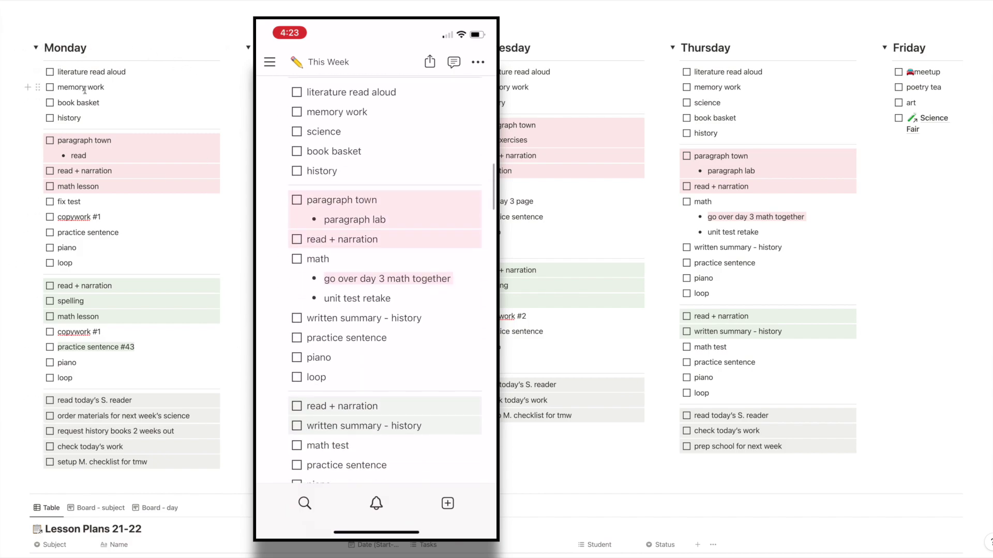
pyautogui.click(49, 72)
pyautogui.click(49, 86)
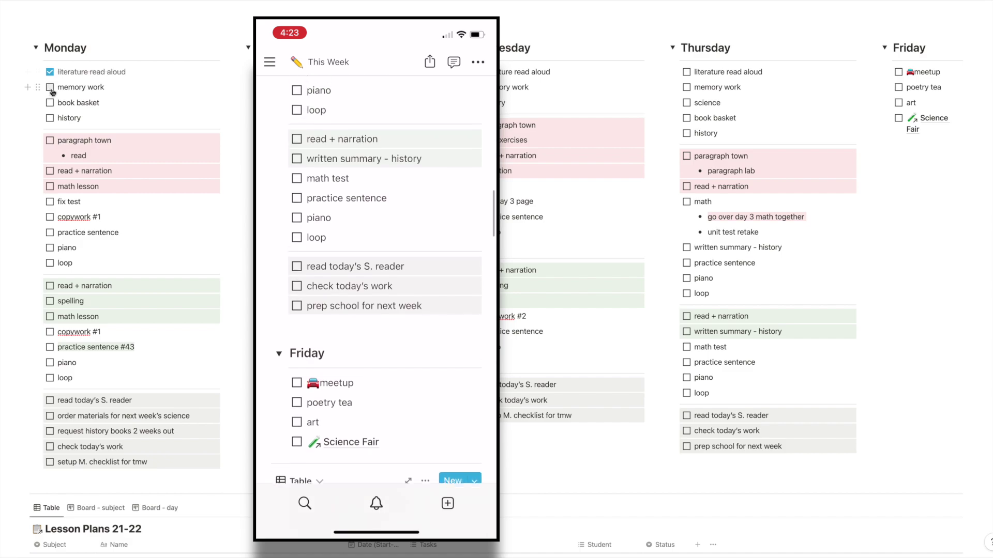
pyautogui.click(50, 102)
pyautogui.click(50, 118)
pyautogui.click(50, 140)
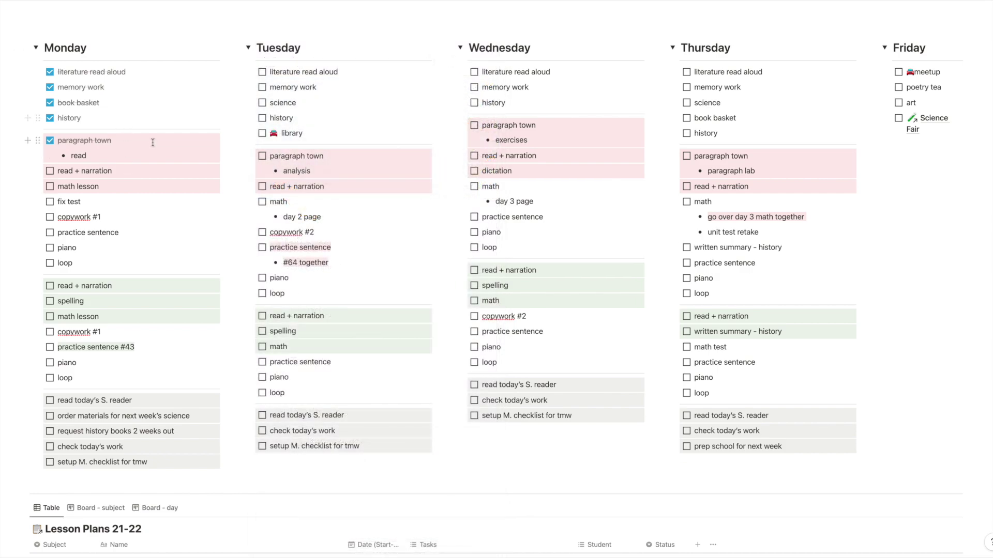
# Uncheck Monday's paragraph town, history, book basket, memory work and literature read aloud items.
pyautogui.click(50, 140)
pyautogui.click(50, 118)
pyautogui.click(50, 103)
pyautogui.click(50, 87)
pyautogui.click(49, 72)
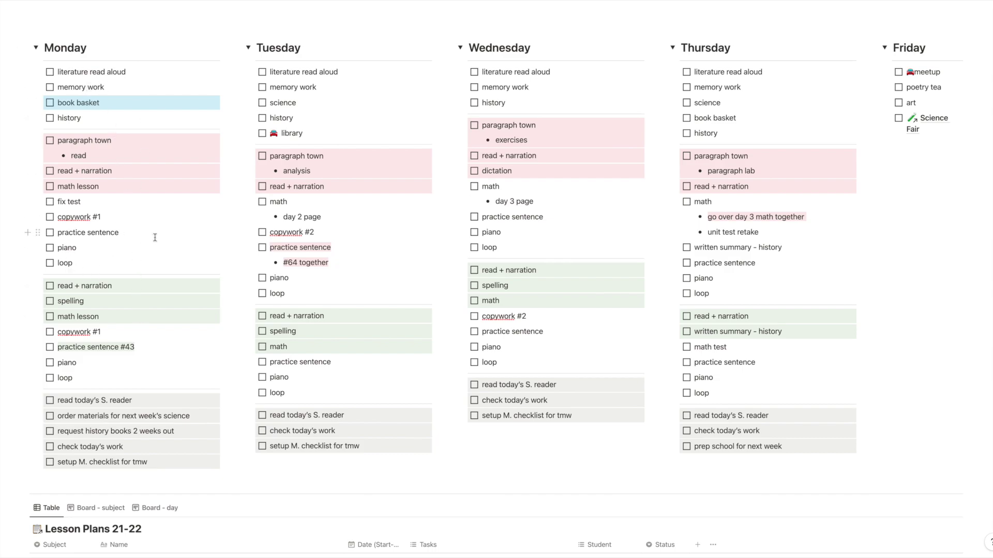
# Review the Lesson Plans 21-22 table and the student's Day 1 to Day 4 checklists below the weekly columns.
pyautogui.scroll(-10, 155, 237)
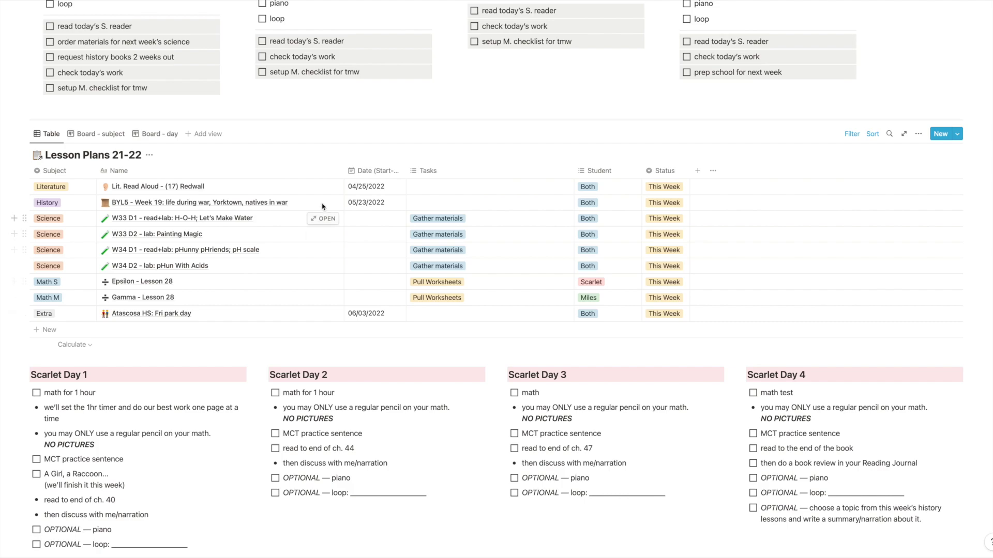
pyautogui.scroll(5, 310, 217)
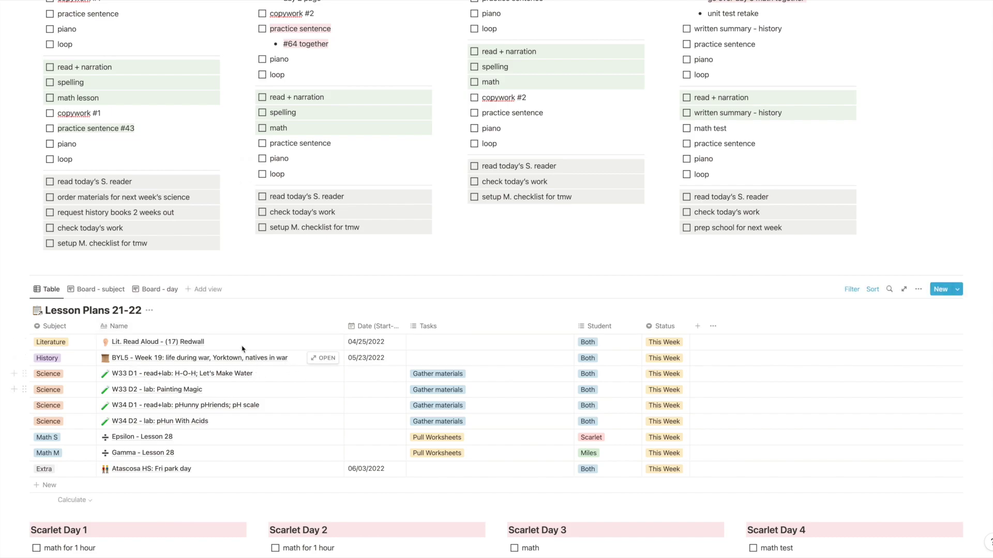
pyautogui.scroll(3, 211, 376)
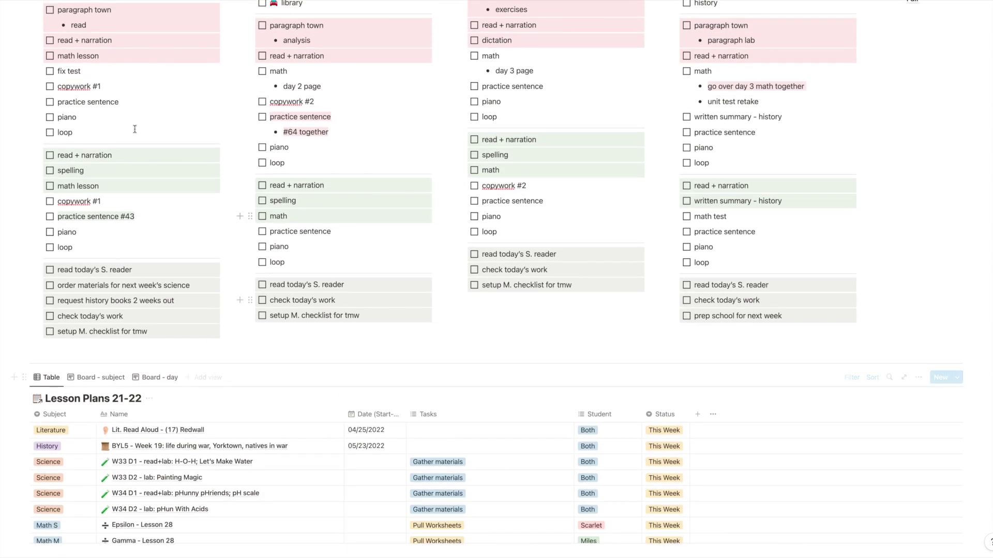
# Compare the THIS WEEK view of Lesson Plans 21-22 with the lesson table embedded on the This Week page.
pyautogui.click(27, 170)
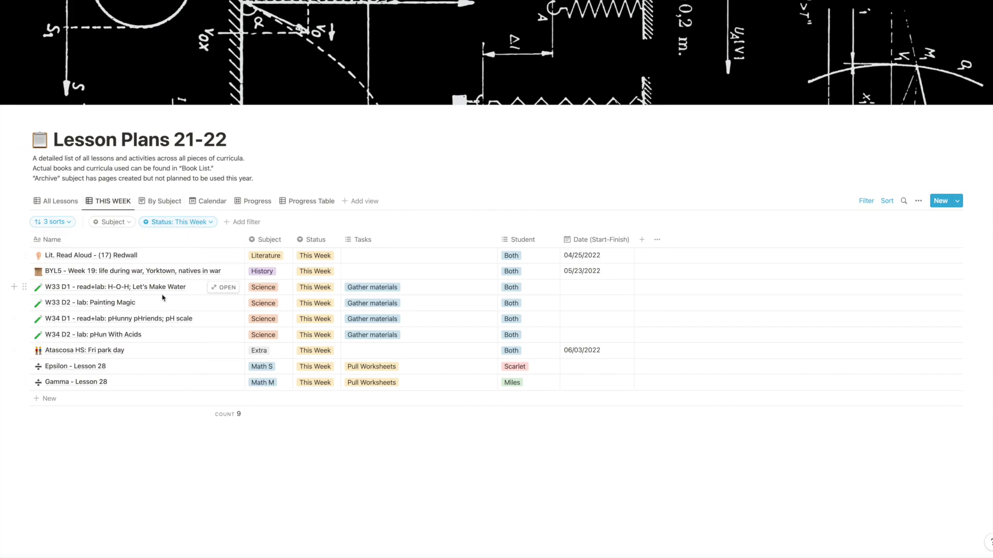
pyautogui.click(32, 157)
pyautogui.scroll(-12, 377, 415)
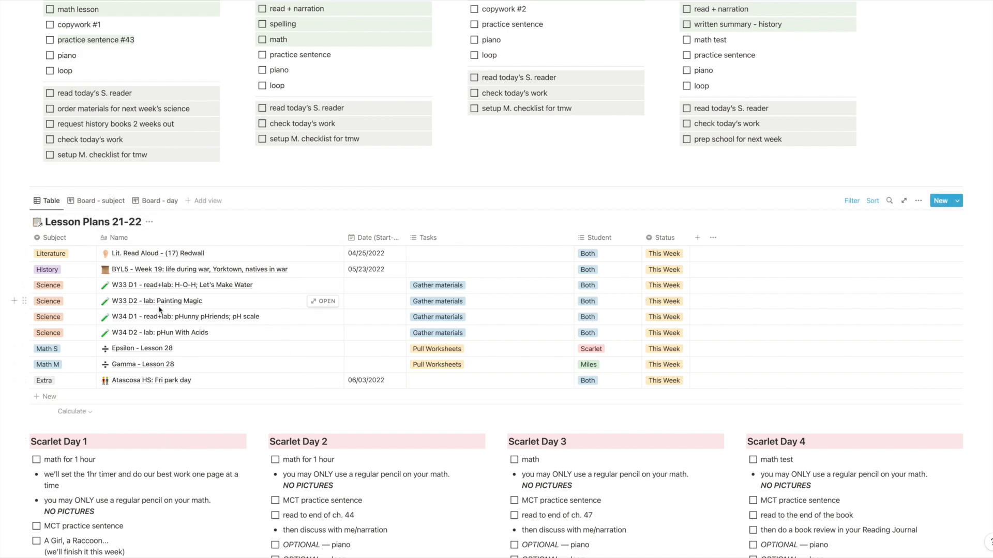
# Insert a table view linked to the Lesson Plans 21-22 database in the blank line above the embedded lesson table.
pyautogui.click(58, 175)
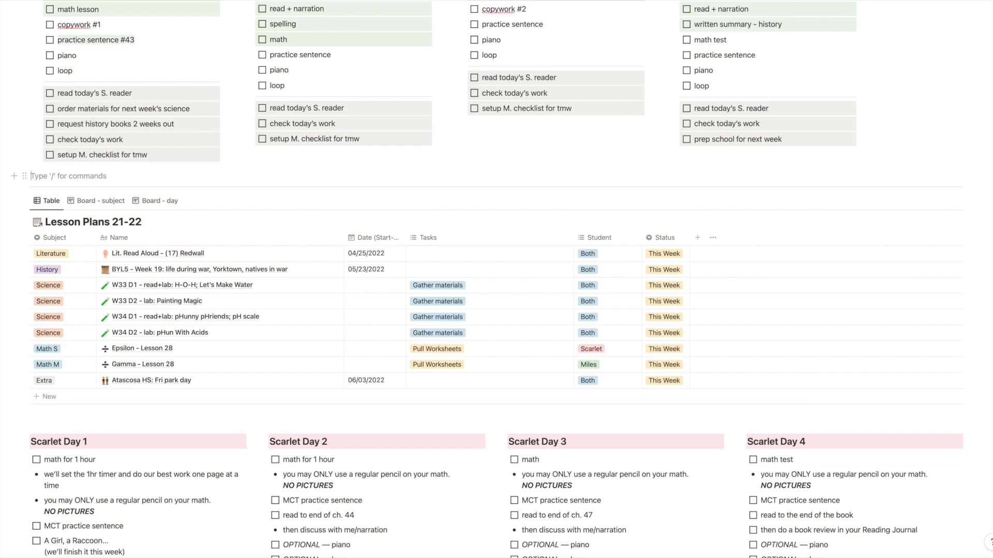
pyautogui.write('/data')
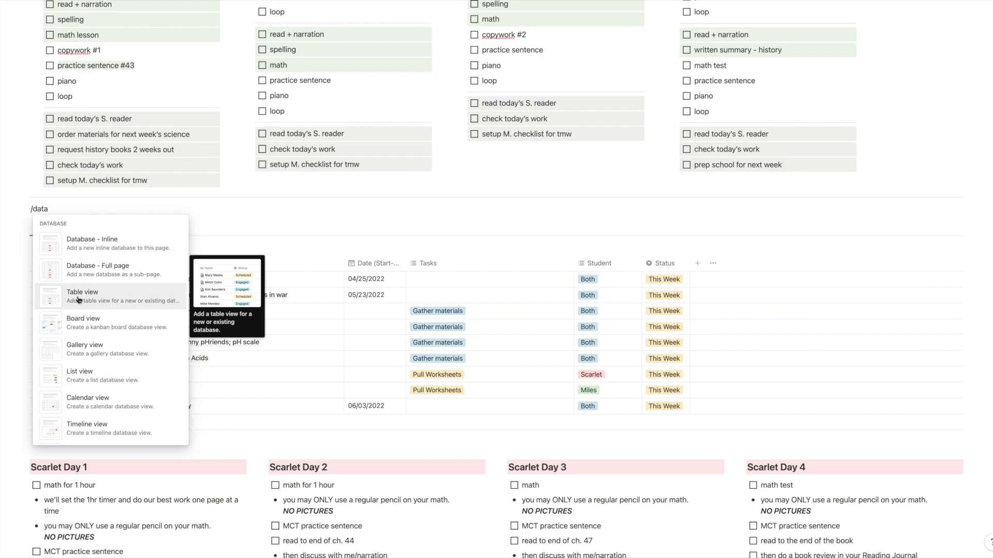
pyautogui.click(156, 305)
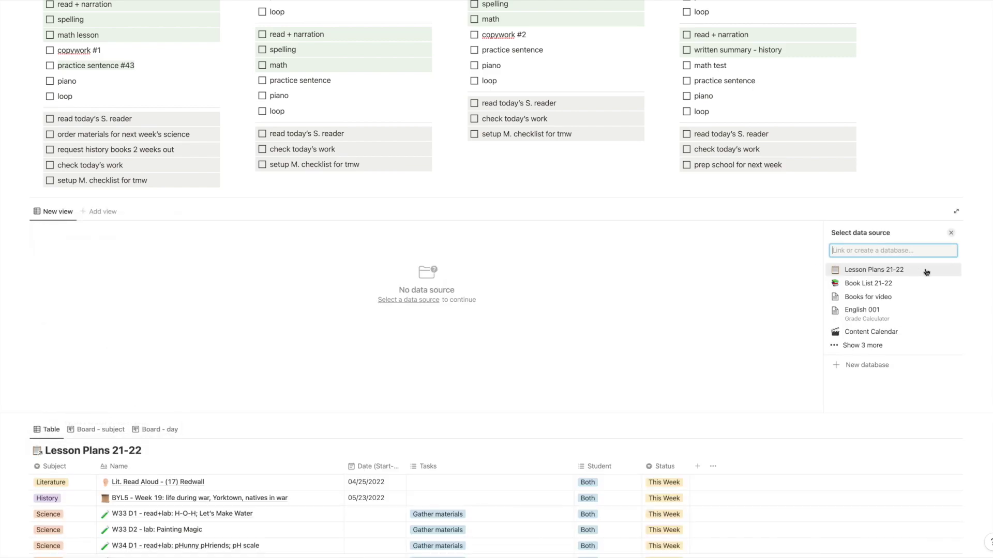
pyautogui.click(862, 270)
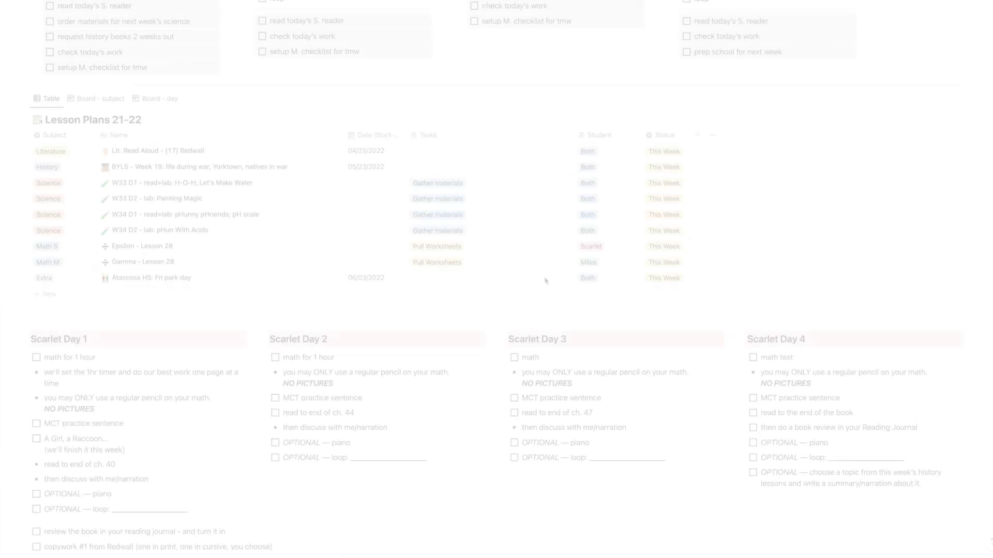
# Open the student's own weekly page from the favorites and review its notes and Day One to Day Four checklists.
pyautogui.scroll(-5, 545, 281)
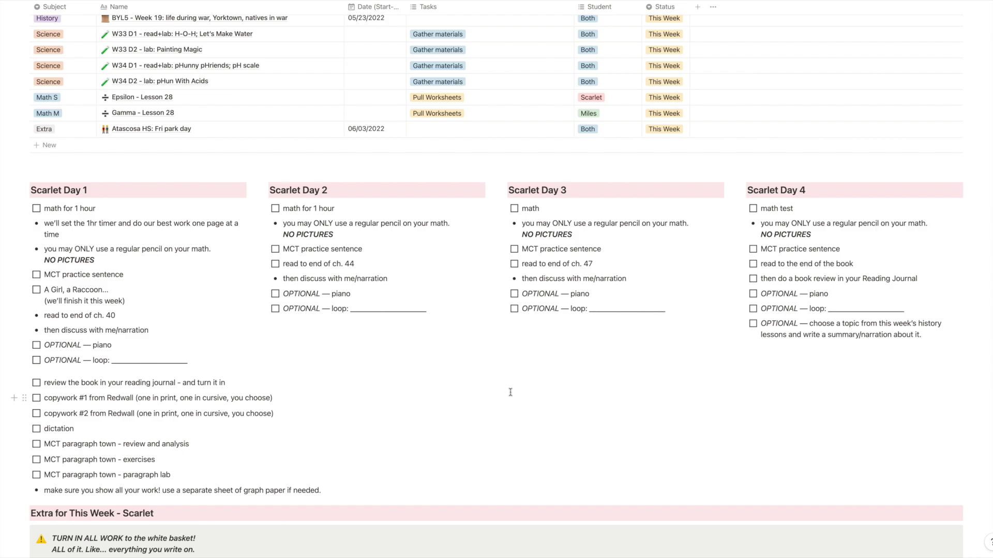
pyautogui.scroll(5, 477, 73)
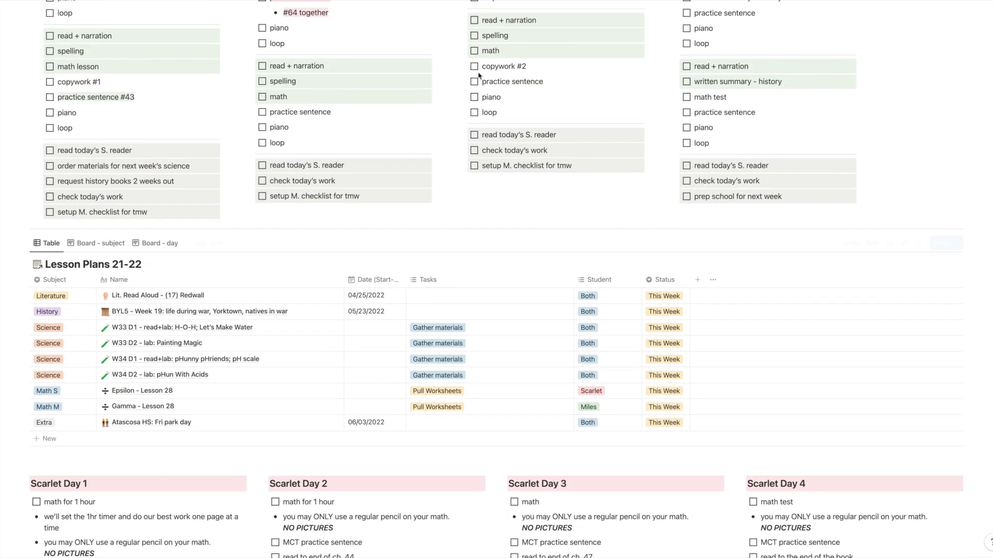
pyautogui.scroll(2, 373, 166)
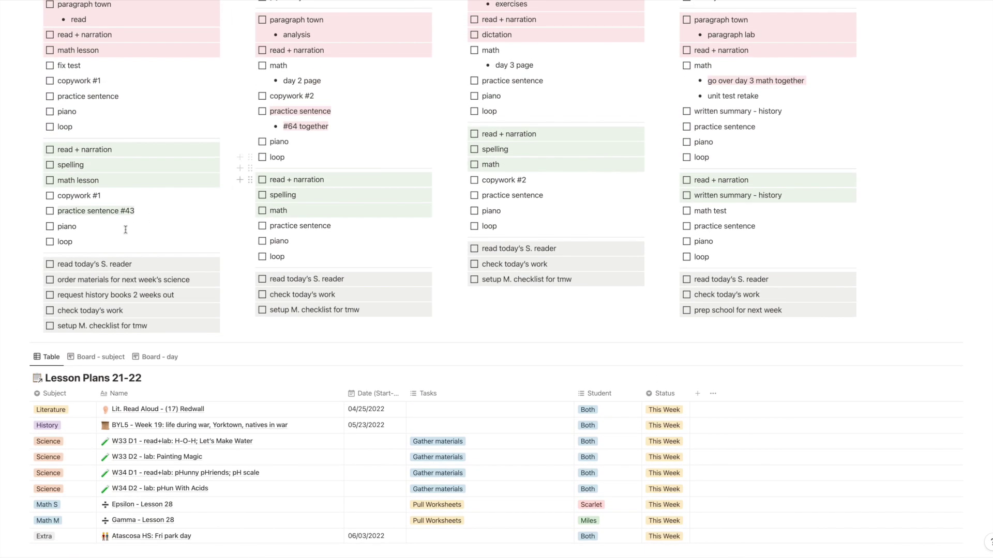
pyautogui.moveTo(12, 196)
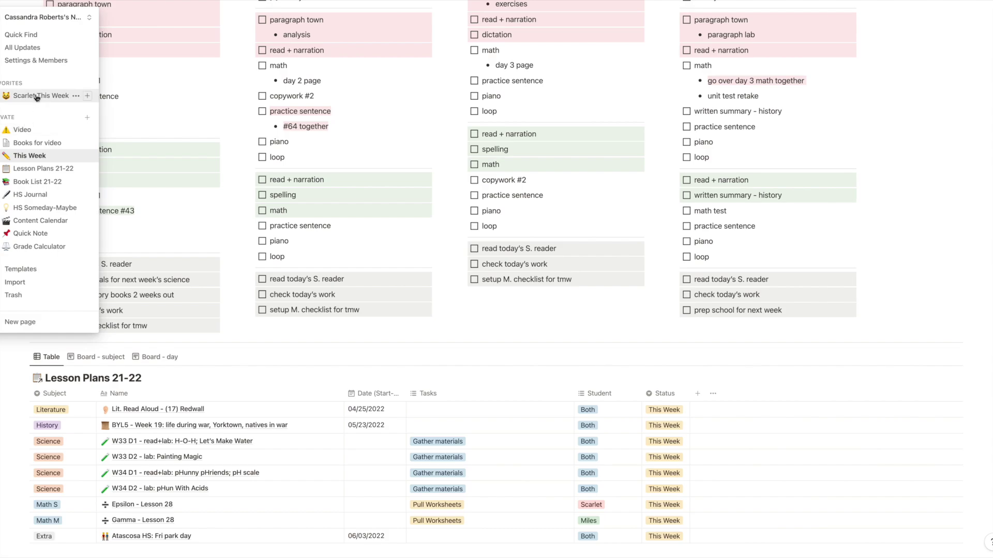
pyautogui.click(36, 97)
pyautogui.moveTo(347, 95)
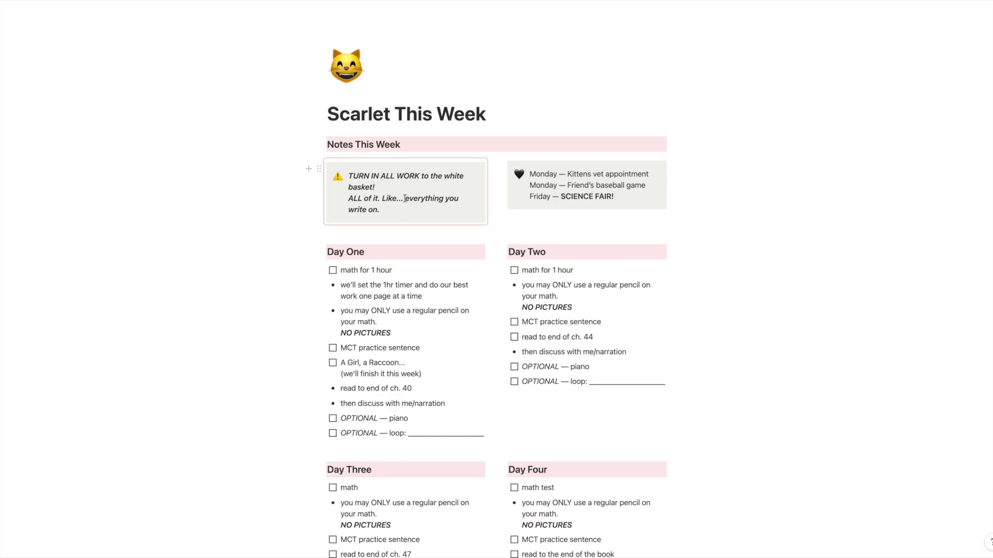
pyautogui.scroll(-3, 709, 335)
pyautogui.scroll(3, 769, 335)
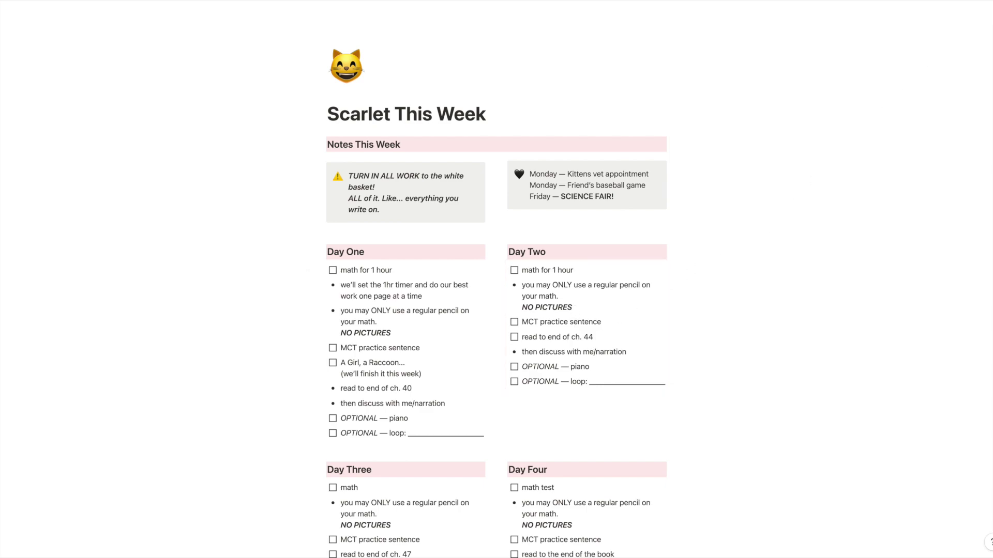
# Open the export settings for the student's weekly page and check the export format options.
pyautogui.click(982, 2)
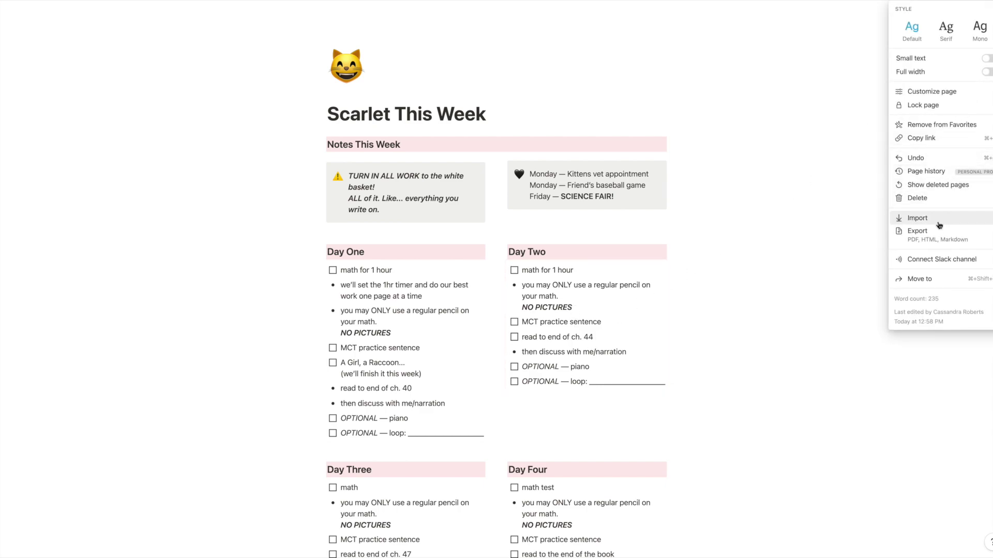
pyautogui.click(938, 239)
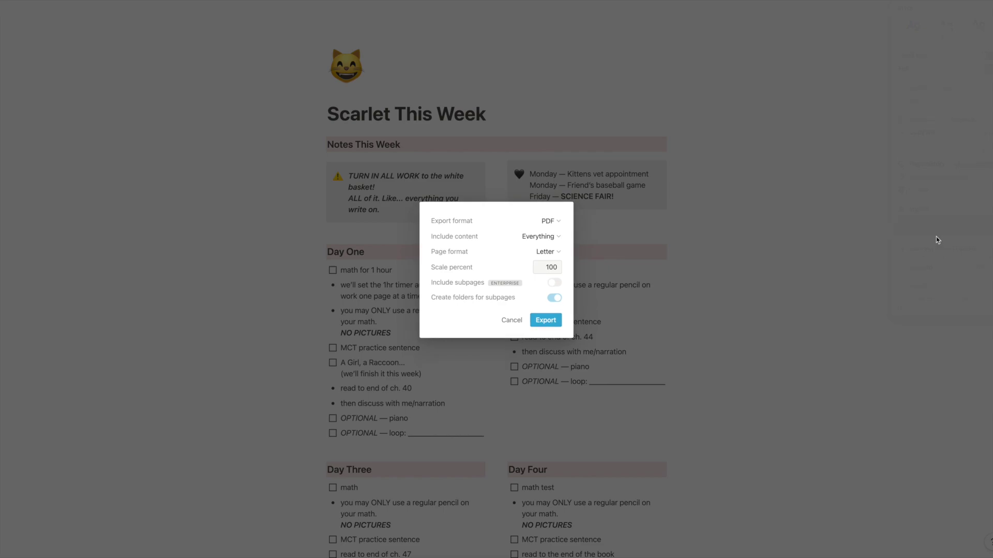
pyautogui.click(558, 224)
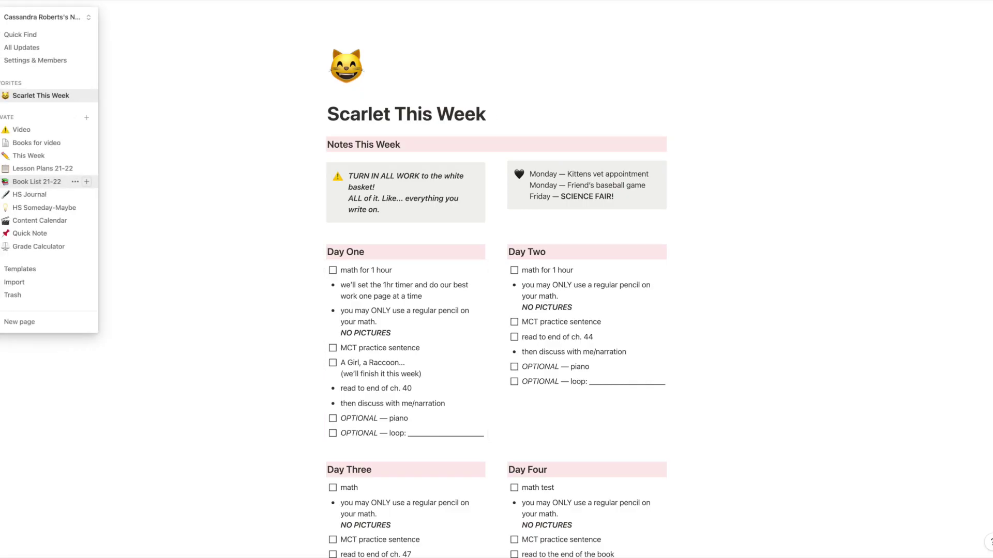
# In the Records Sharing view of Lesson Plans 21-22, add a Student filter containing the Math M student and Both.
pyautogui.click(41, 167)
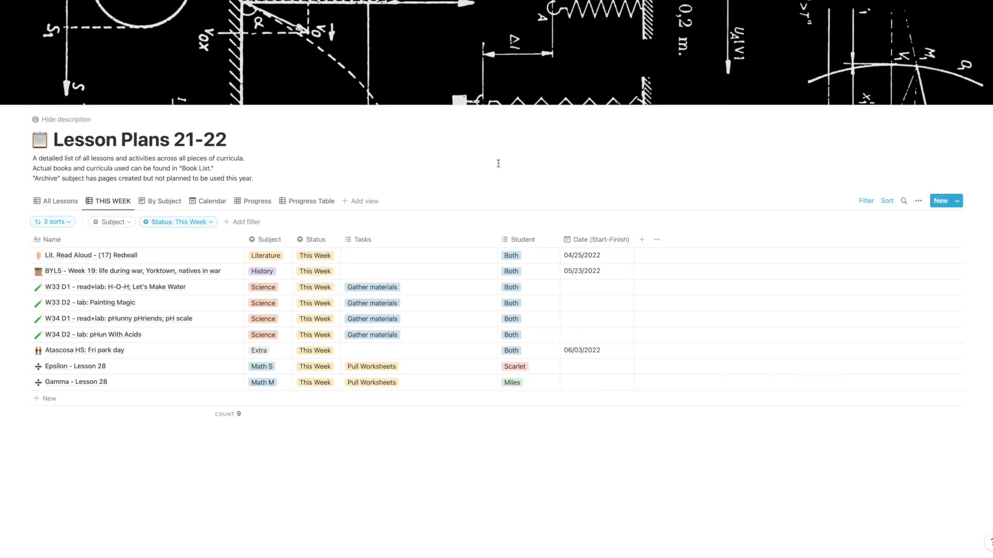
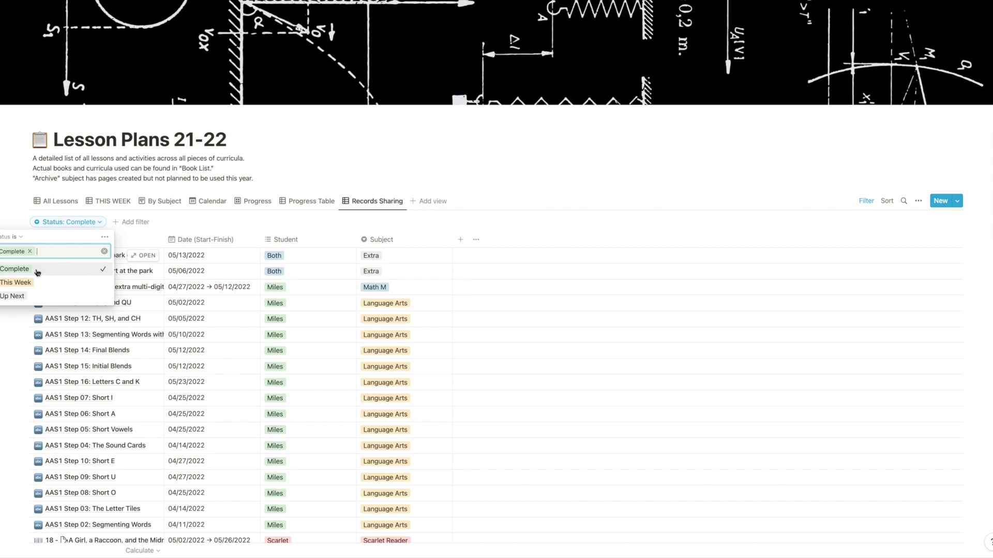
pyautogui.click(317, 220)
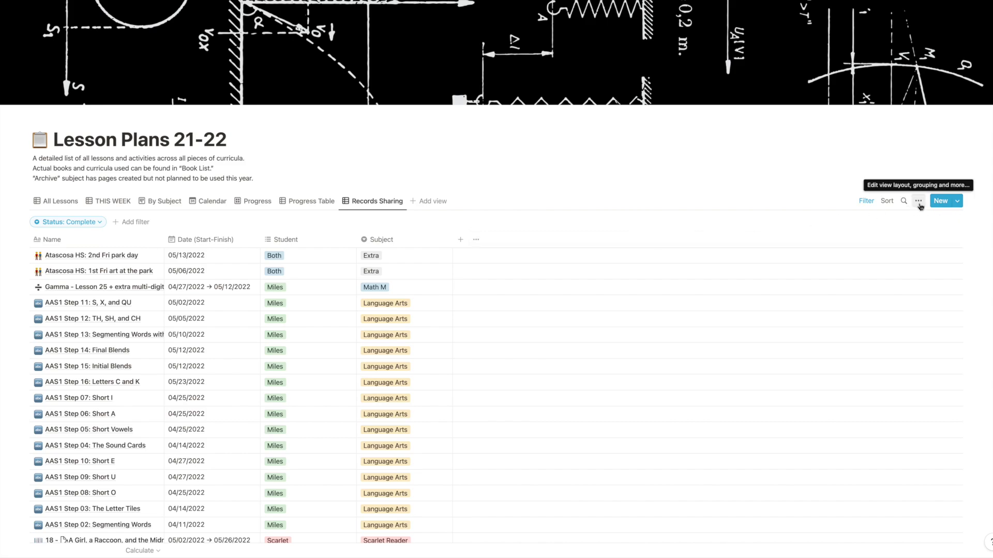
pyautogui.click(127, 223)
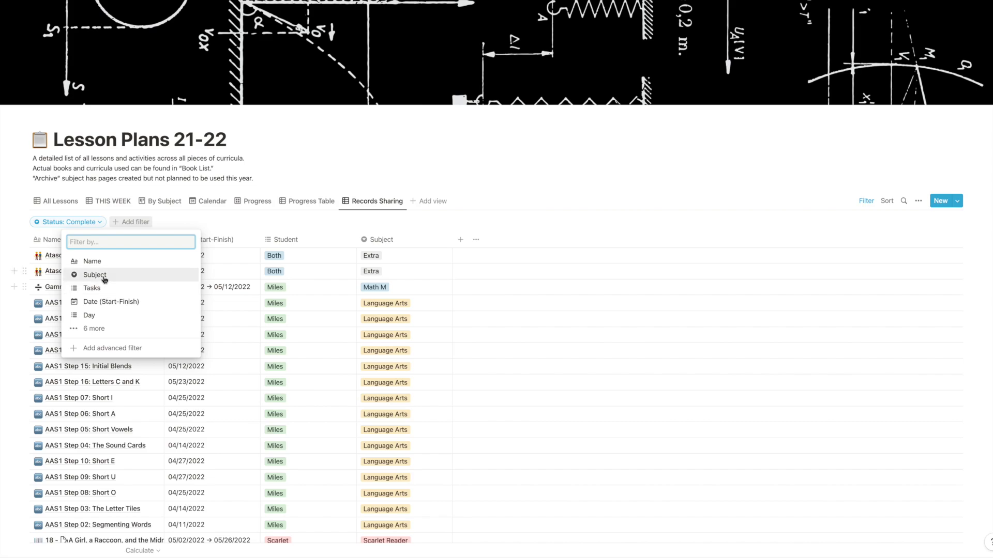
pyautogui.click(99, 329)
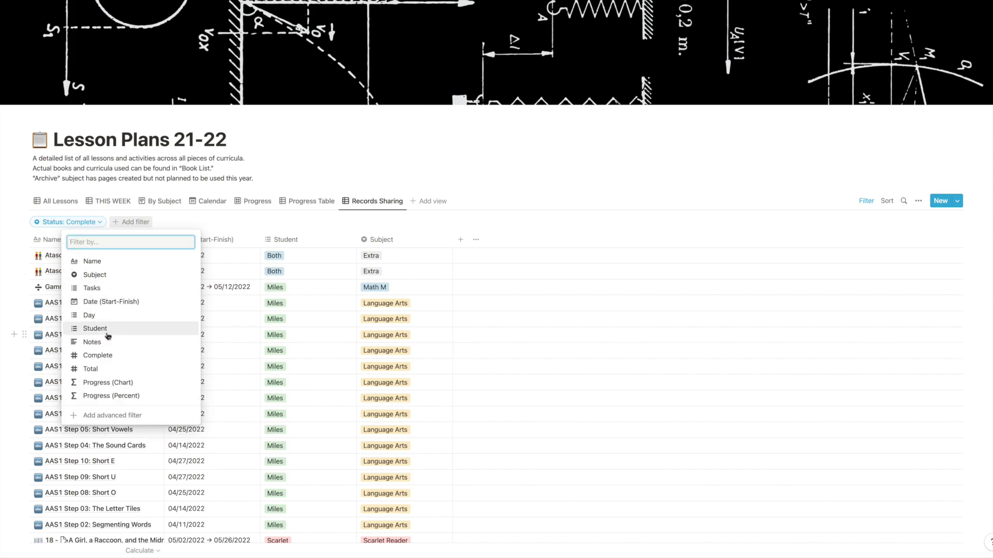
pyautogui.click(107, 336)
pyautogui.click(90, 296)
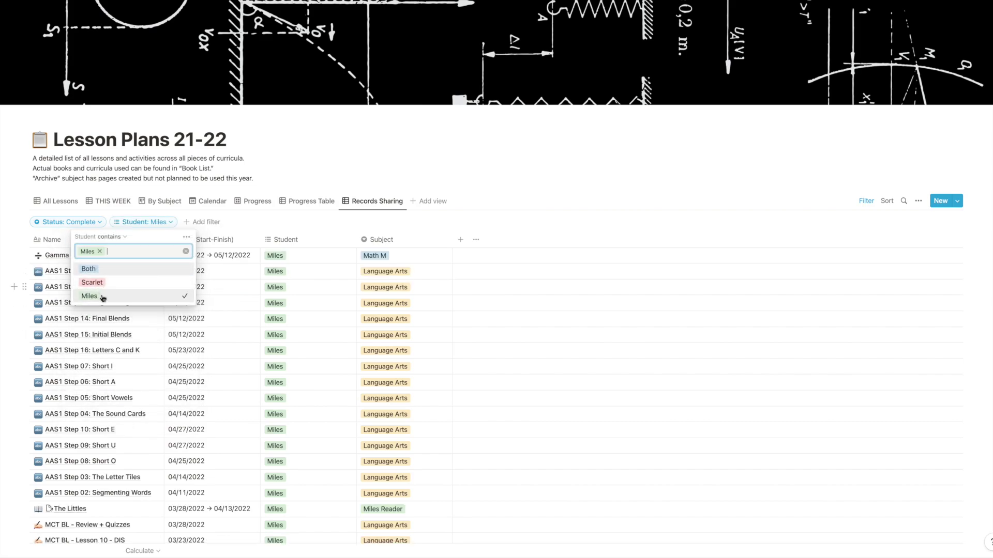
pyautogui.click(90, 270)
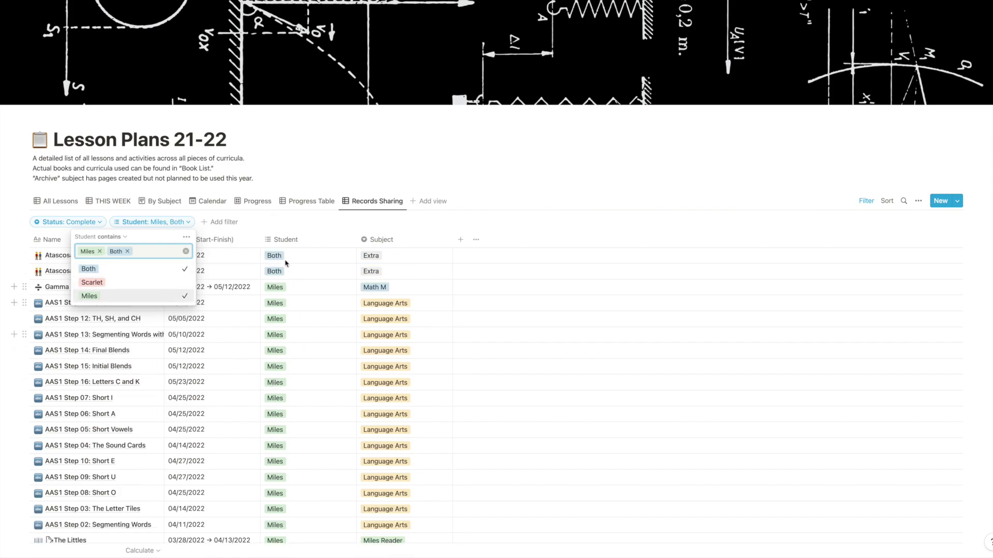
pyautogui.click(280, 222)
# Look through the filtered records and widen the Name column of the Records Sharing table to fit the lesson titles.
pyautogui.scroll(-10, 507, 359)
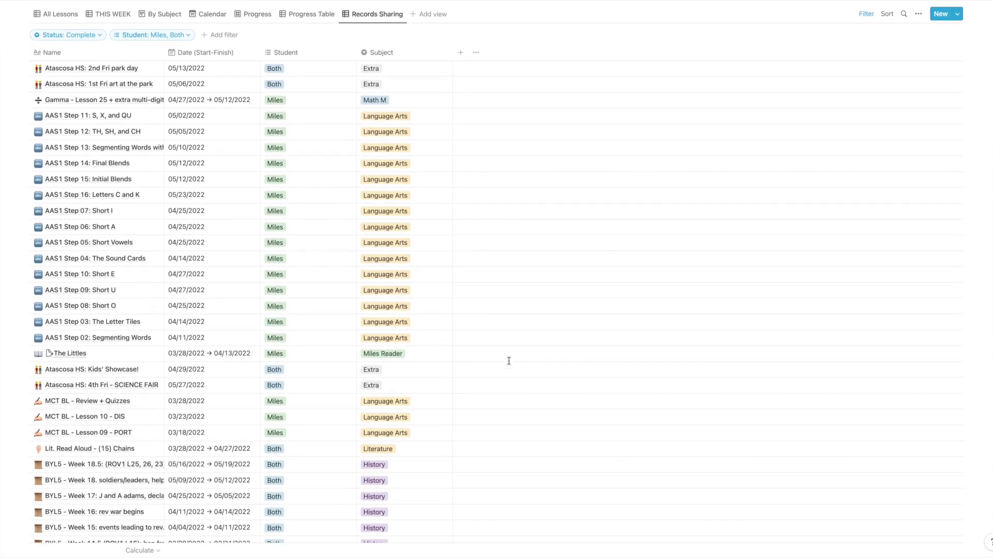
pyautogui.scroll(-15, 509, 361)
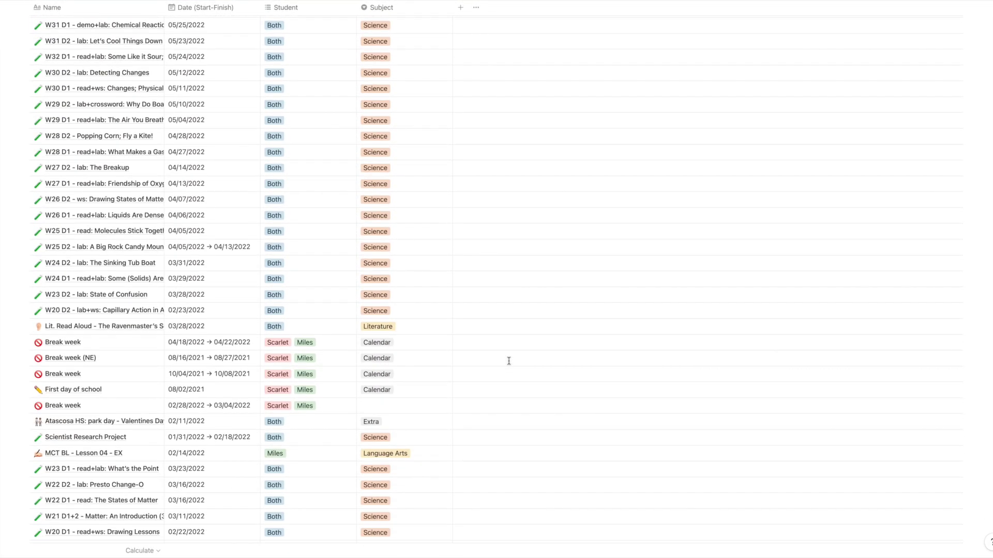
pyautogui.scroll(3, 509, 361)
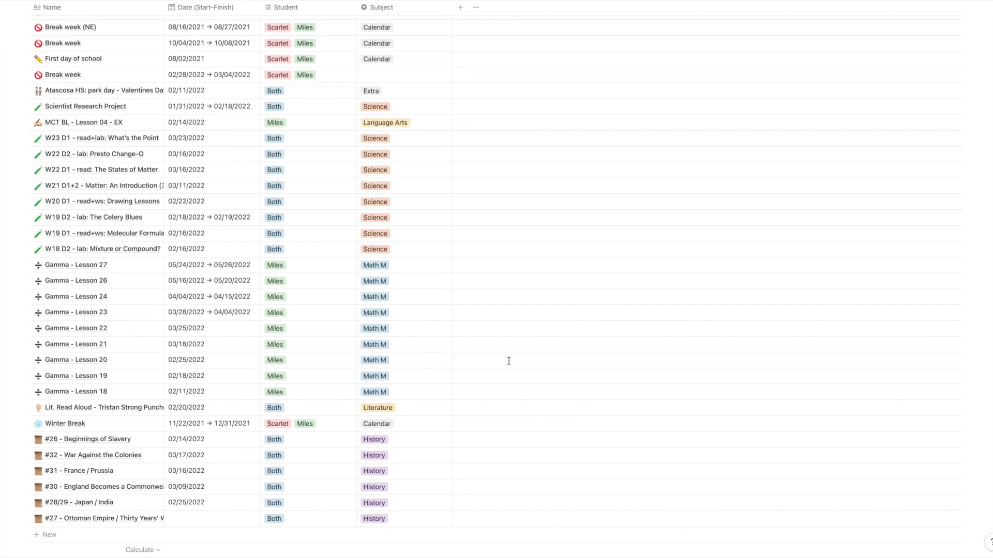
pyautogui.scroll(20, 508, 361)
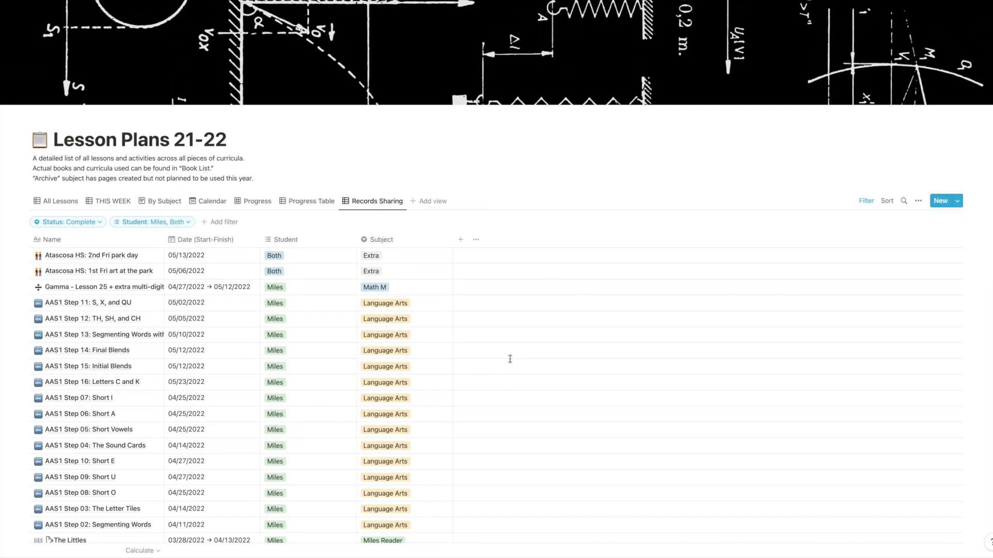
pyautogui.moveTo(193, 240); pyautogui.dragTo(234, 239)
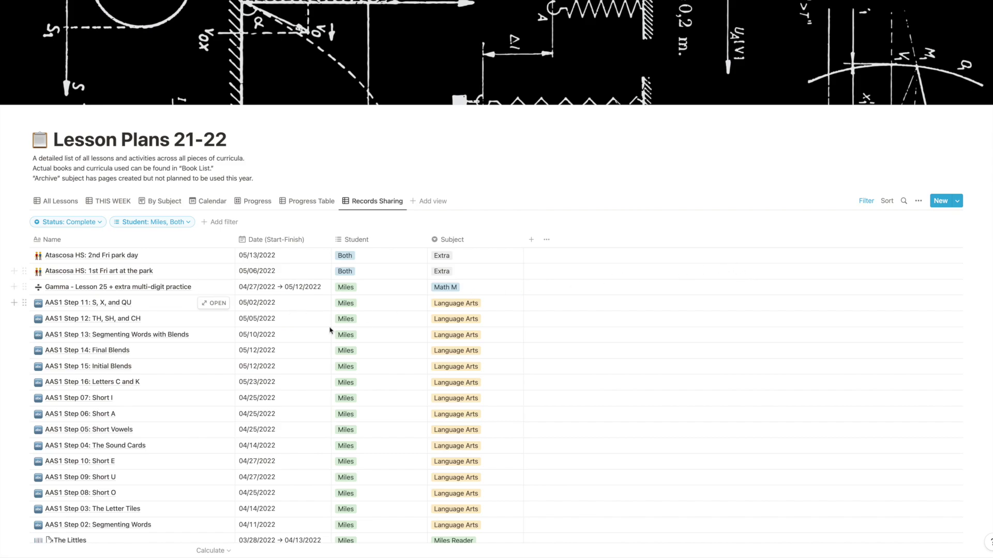
# Open the export settings for the Records Sharing view, check the export format options and leave the dialog.
pyautogui.click(918, 200)
pyautogui.click(926, 126)
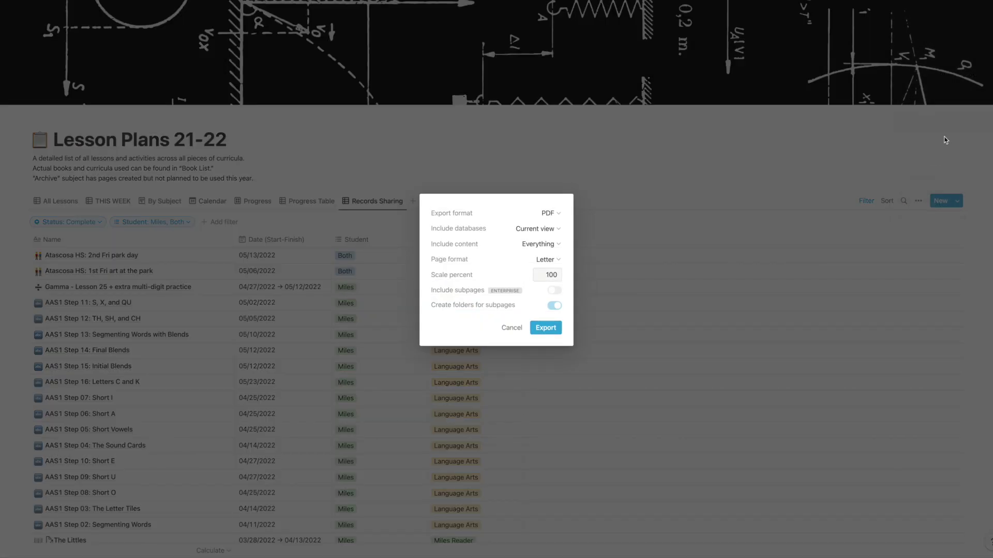
pyautogui.click(543, 214)
pyautogui.click(613, 295)
# Look through the completed lessons in Records Sharing and switch to the All Lessons view.
pyautogui.scroll(-4, 614, 295)
pyautogui.scroll(-5, 613, 296)
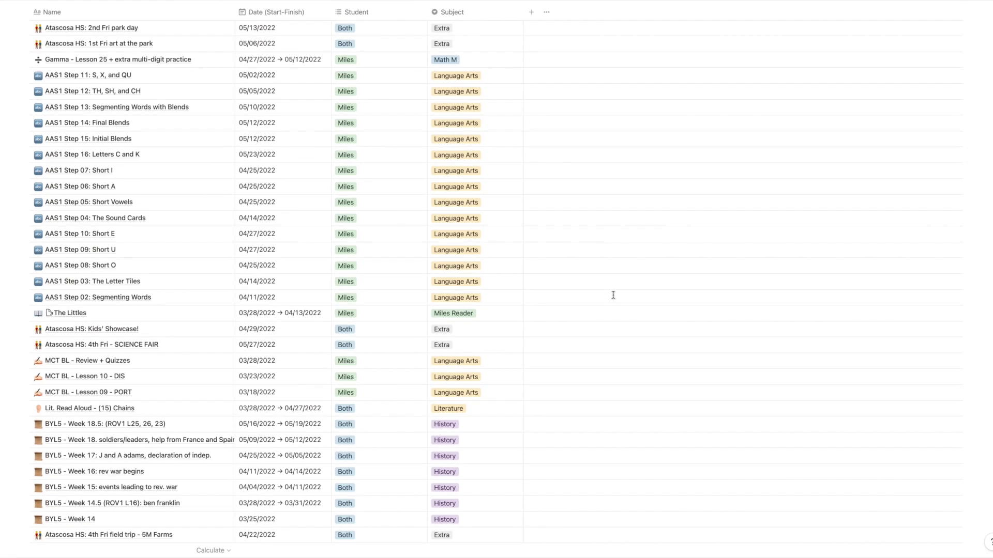
pyautogui.scroll(-4, 613, 295)
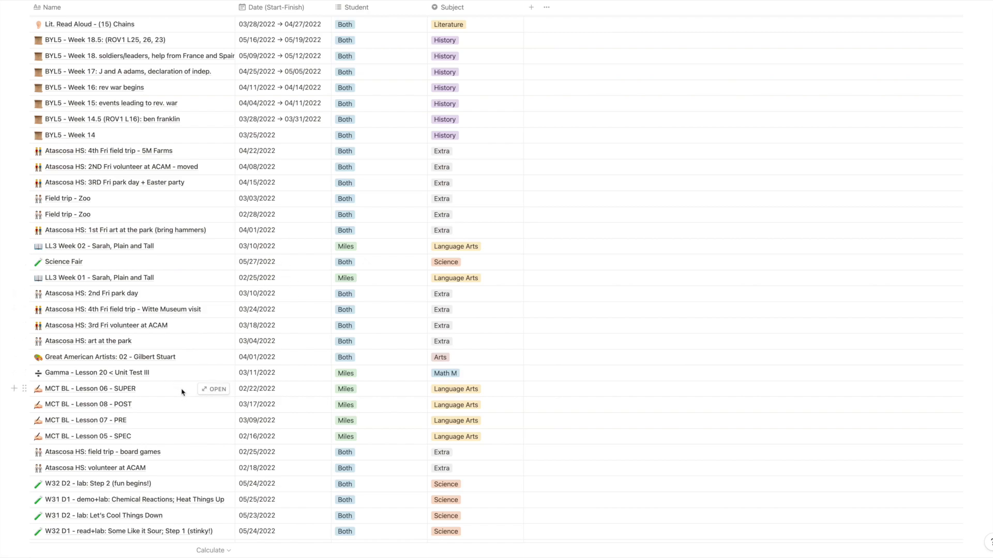
pyautogui.scroll(12, 595, 248)
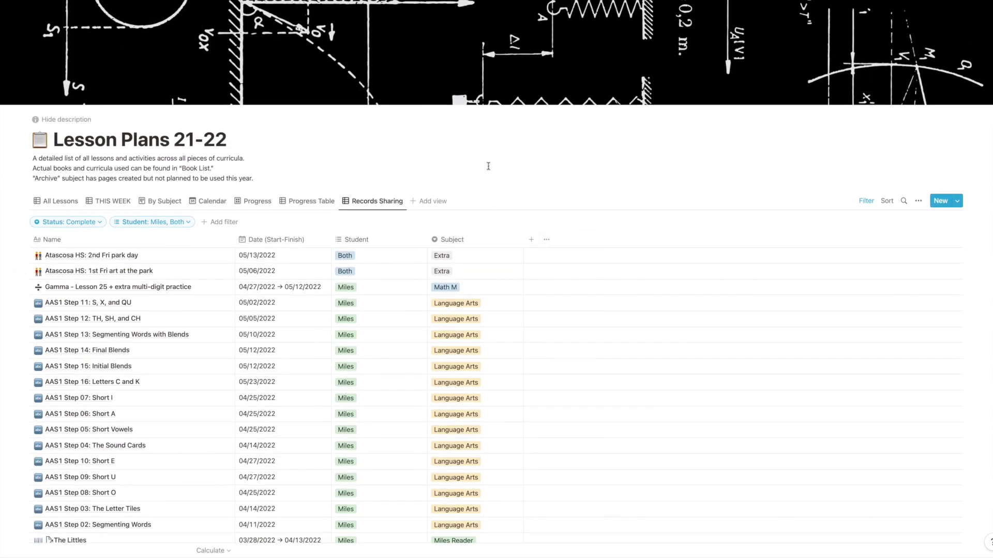
pyautogui.click(60, 201)
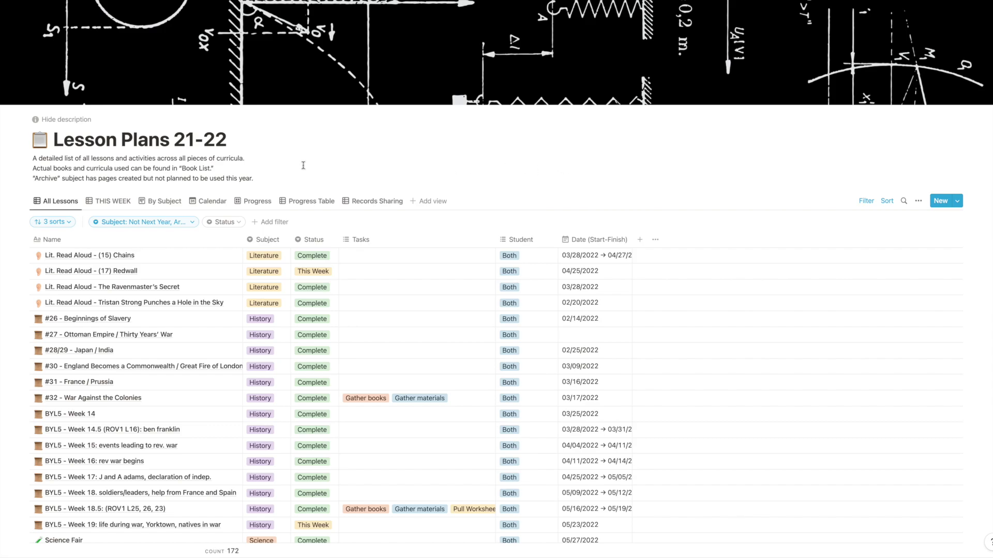
# Open the End of Year Review 2021-2022 entry in the HS Journal.
pyautogui.moveTo(6, 180)
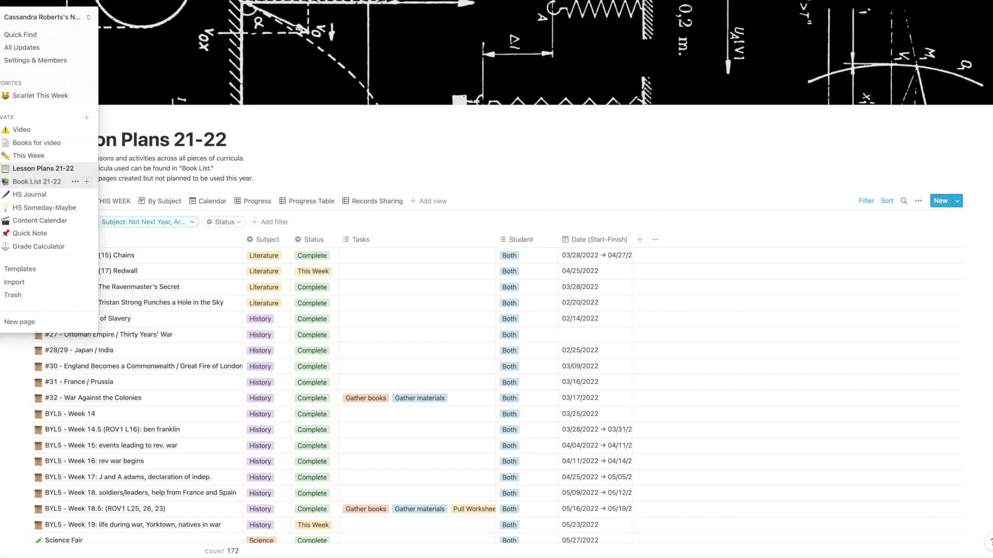
pyautogui.click(30, 197)
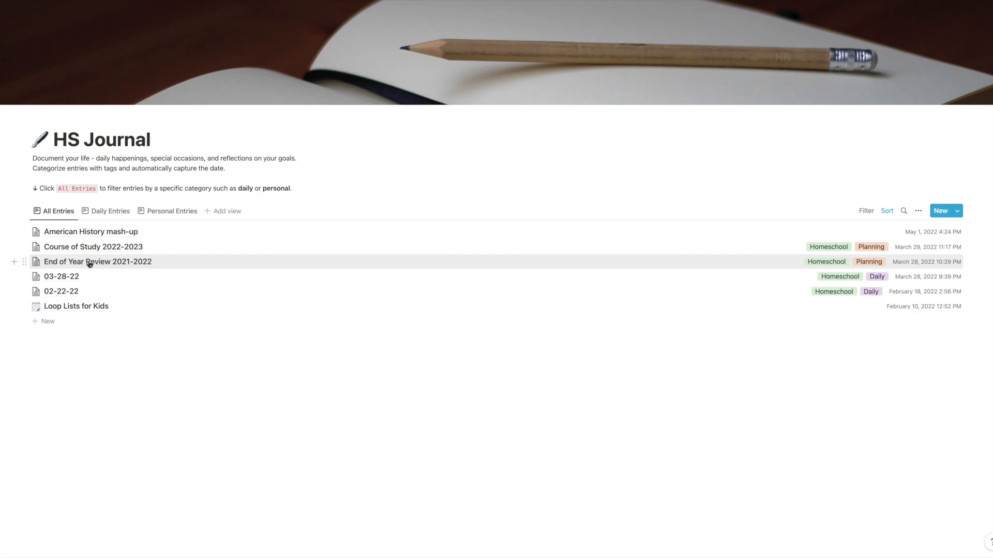
pyautogui.click(128, 263)
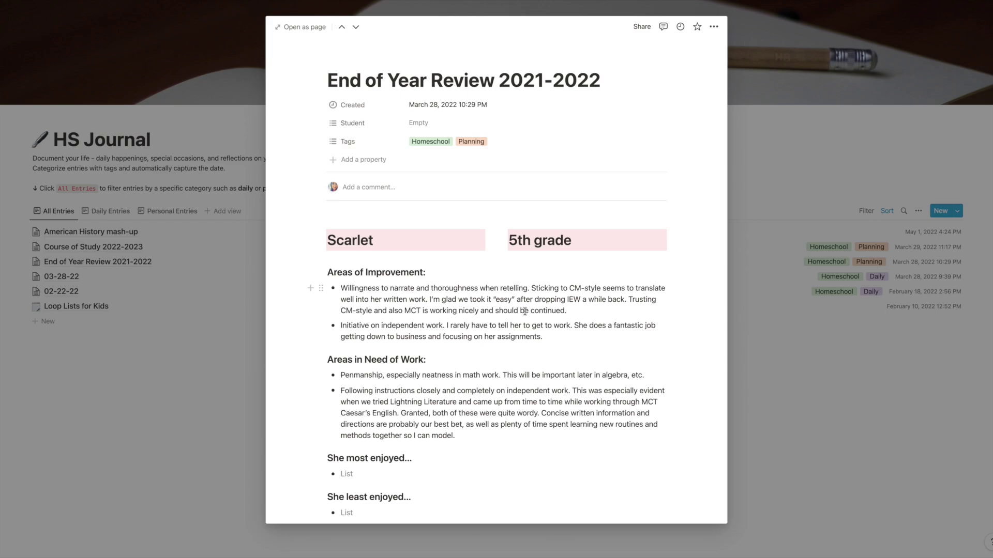
# Read through the End of Year Review 2021-2022 entry, including its curriculum thoughts table, and close it.
pyautogui.scroll(-3, 524, 311)
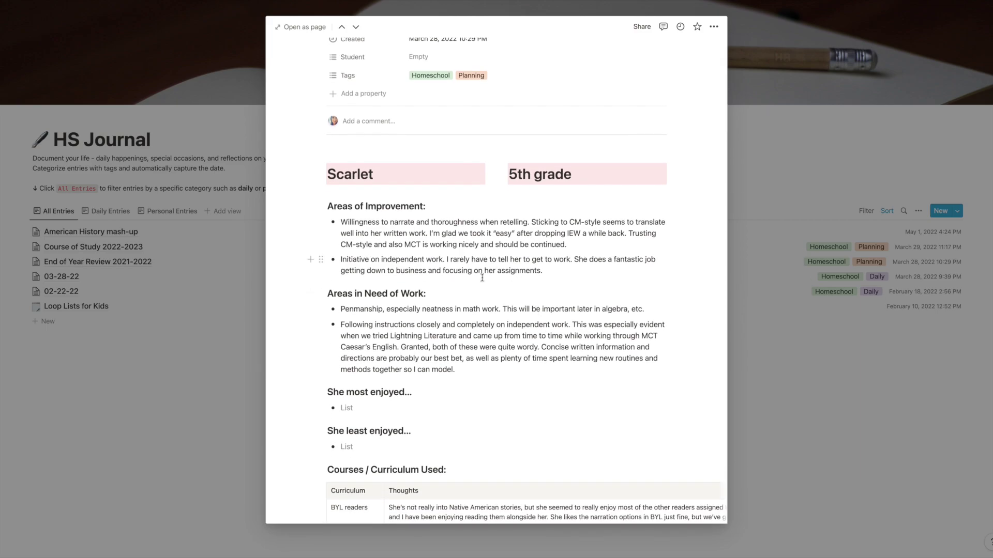
pyautogui.scroll(-5, 482, 277)
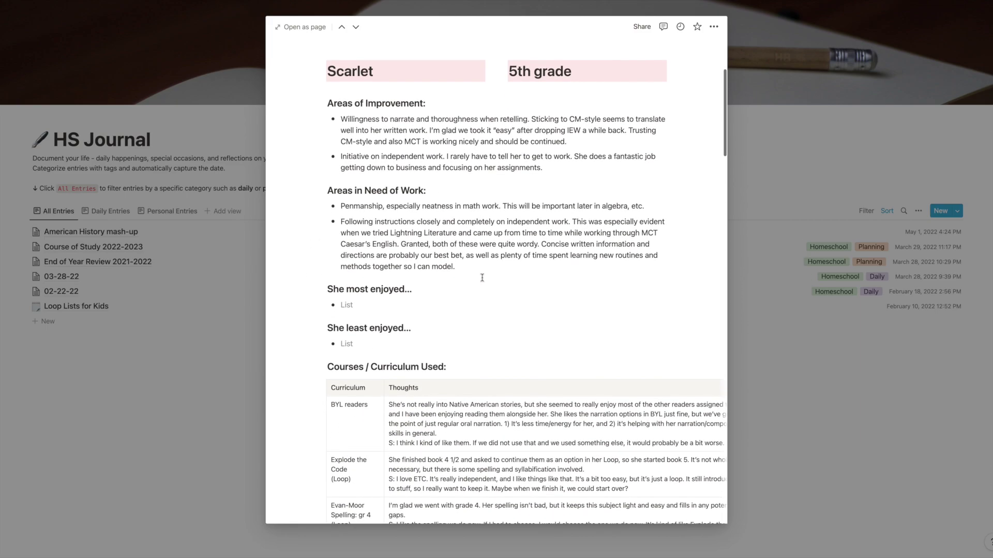
pyautogui.scroll(-8, 482, 278)
pyautogui.scroll(-15, 482, 277)
pyautogui.scroll(-20, 482, 277)
pyautogui.scroll(-20, 482, 278)
pyautogui.click(201, 346)
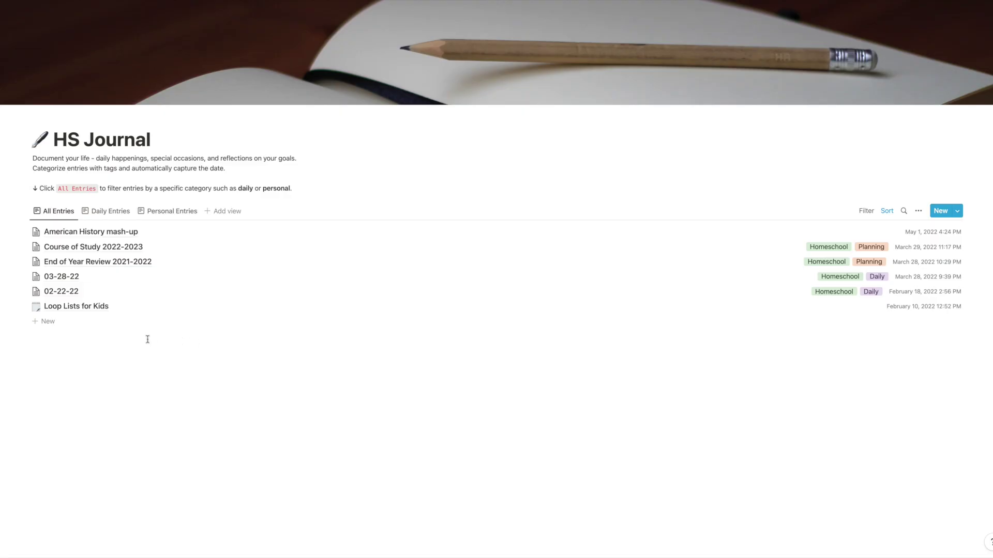
# Open the Course of Study 2022-2023 entry, read its curriculum plans, purchase lists and group subjects, and close it.
pyautogui.click(90, 248)
pyautogui.scroll(-3, 541, 327)
pyautogui.scroll(-10, 540, 327)
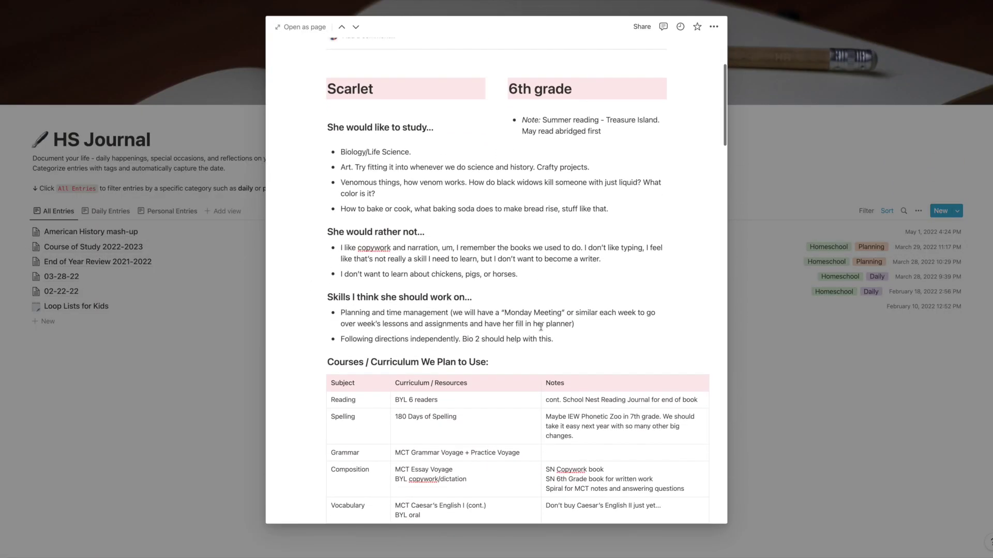
pyautogui.scroll(-10, 540, 326)
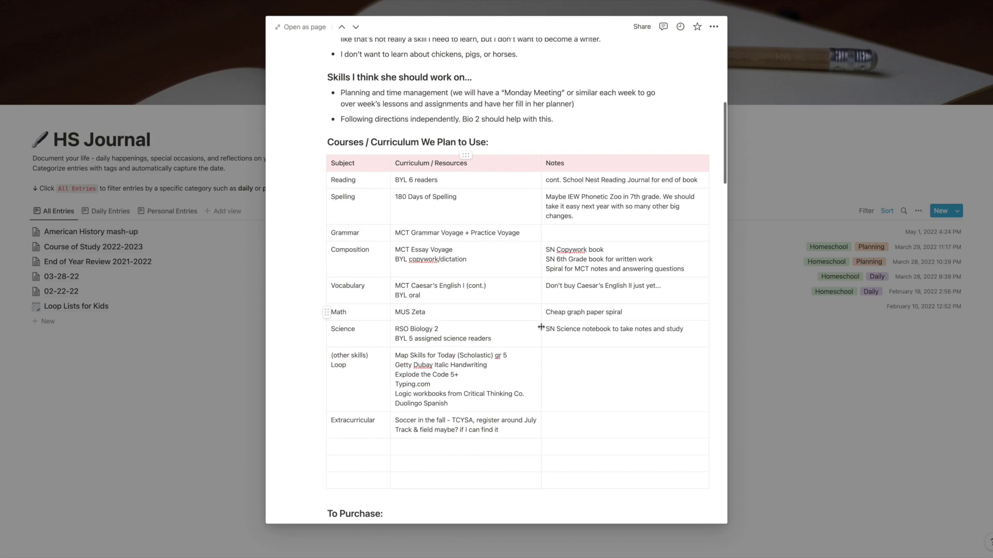
pyautogui.scroll(-12, 540, 327)
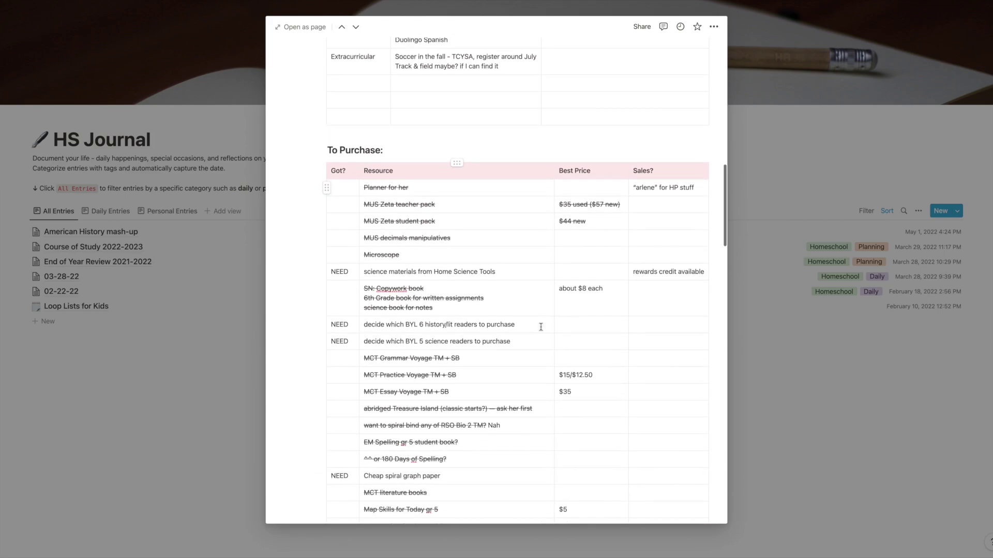
pyautogui.scroll(-20, 541, 329)
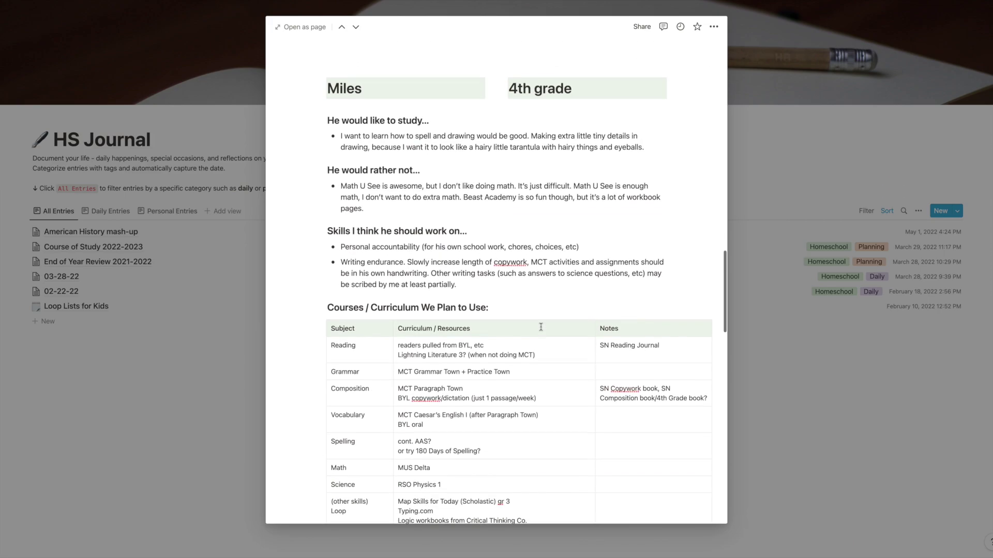
pyautogui.scroll(-20, 541, 327)
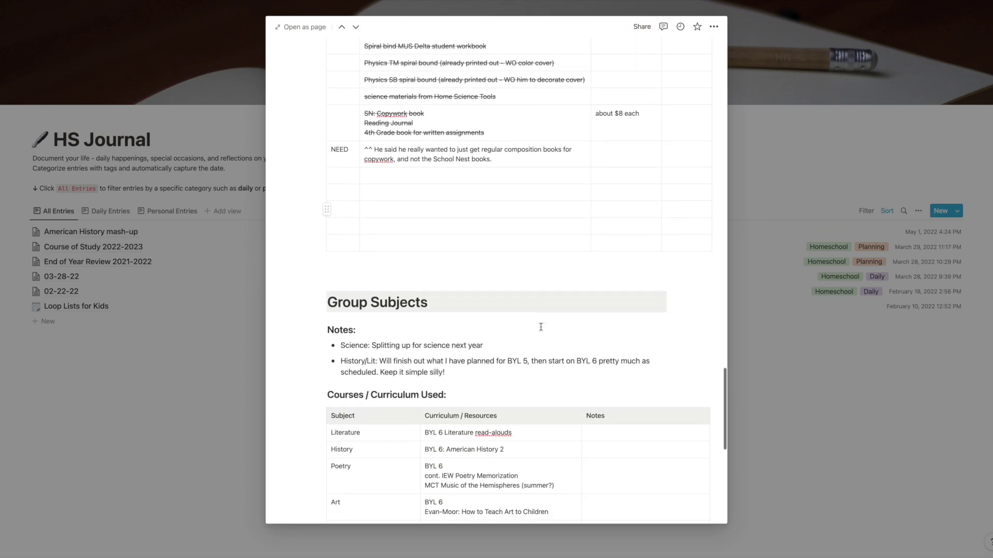
pyautogui.click(205, 395)
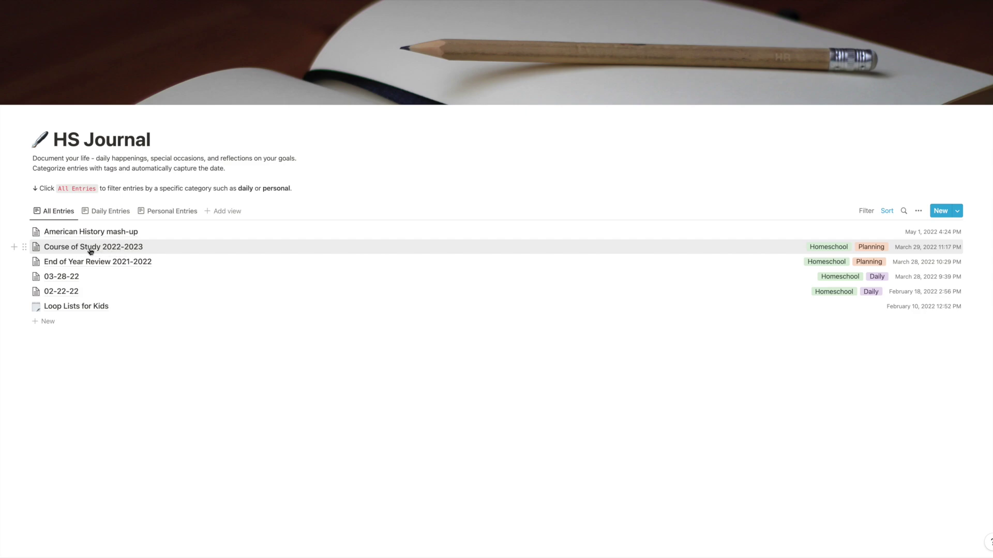
# Go to the Lesson Plans 21-22 database and switch it to the THIS WEEK view.
pyautogui.moveTo(6, 207)
pyautogui.click(39, 167)
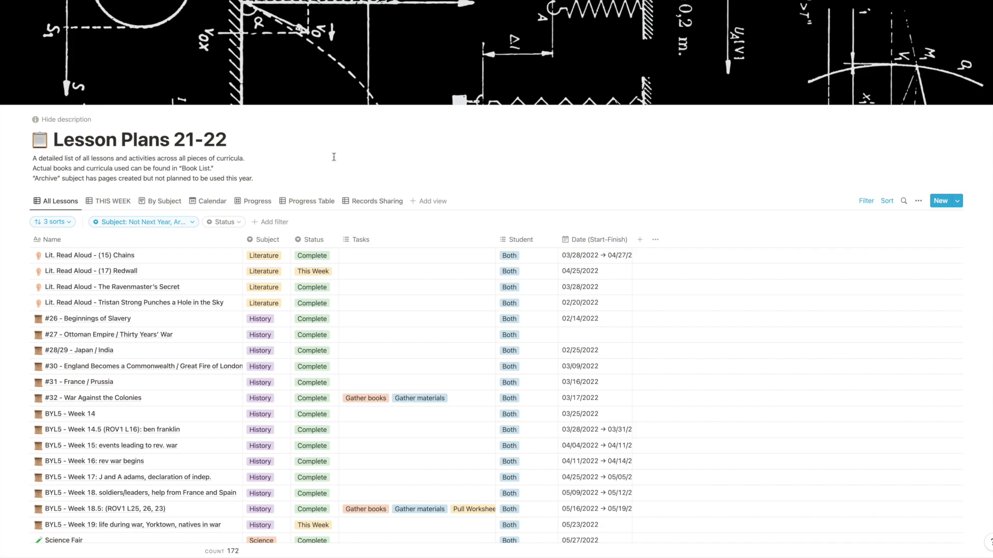
pyautogui.click(115, 205)
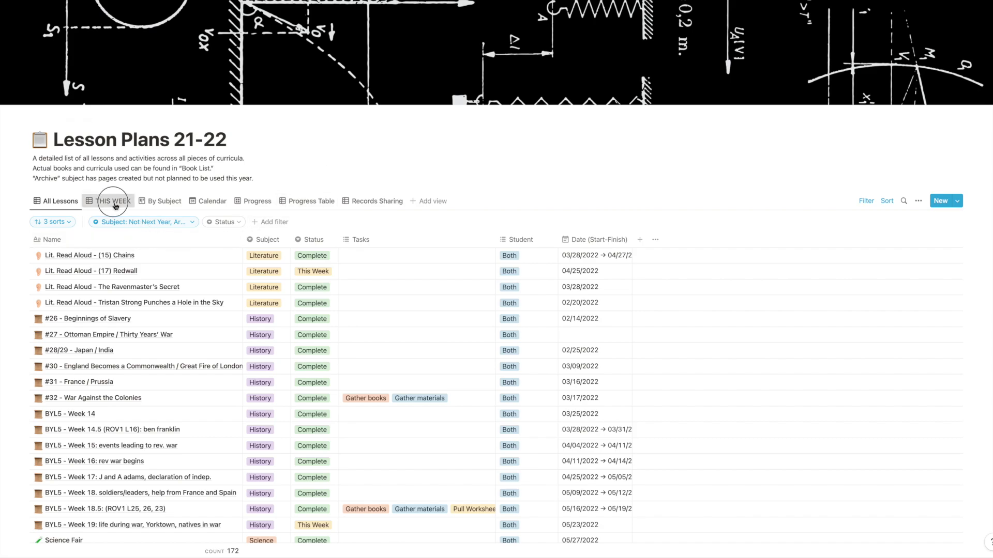